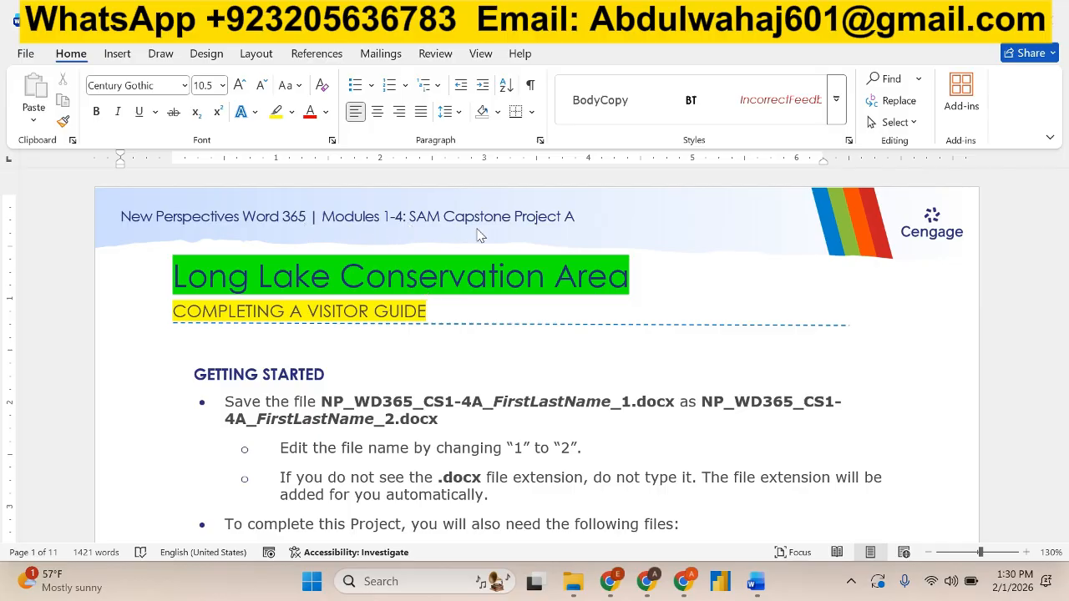
Highlight the introductory sentence of project step 1, about updating the visitor guide, in bright green in the instructions document.
{"action": "scroll", "coordinate": [480, 235], "scroll_direction": "down", "scroll_amount": 4}
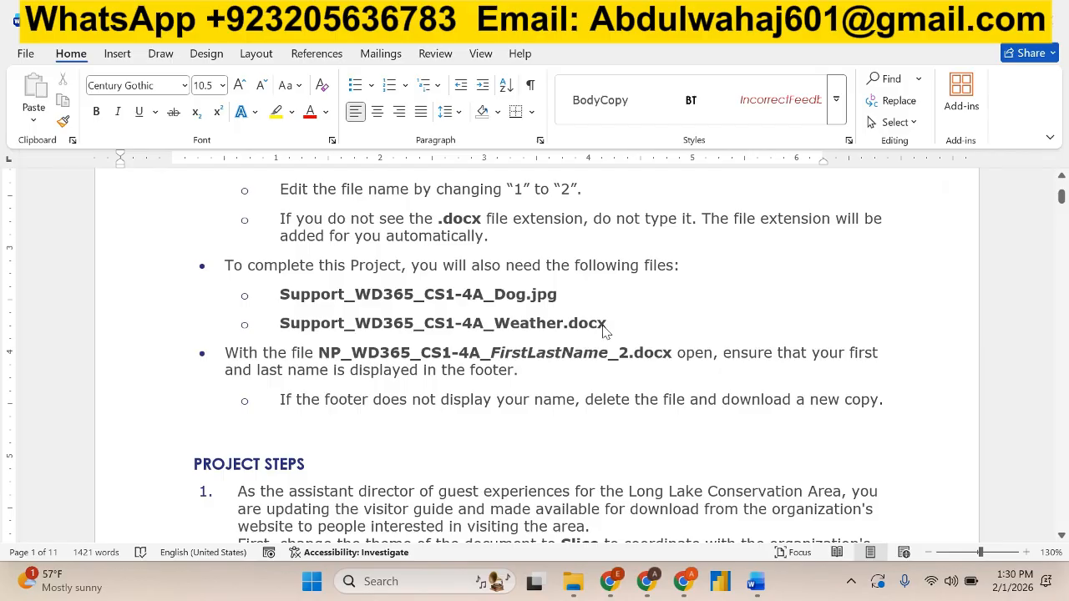
{"action": "left_click_drag", "start_coordinate": [610, 325], "coordinate": [298, 304]}
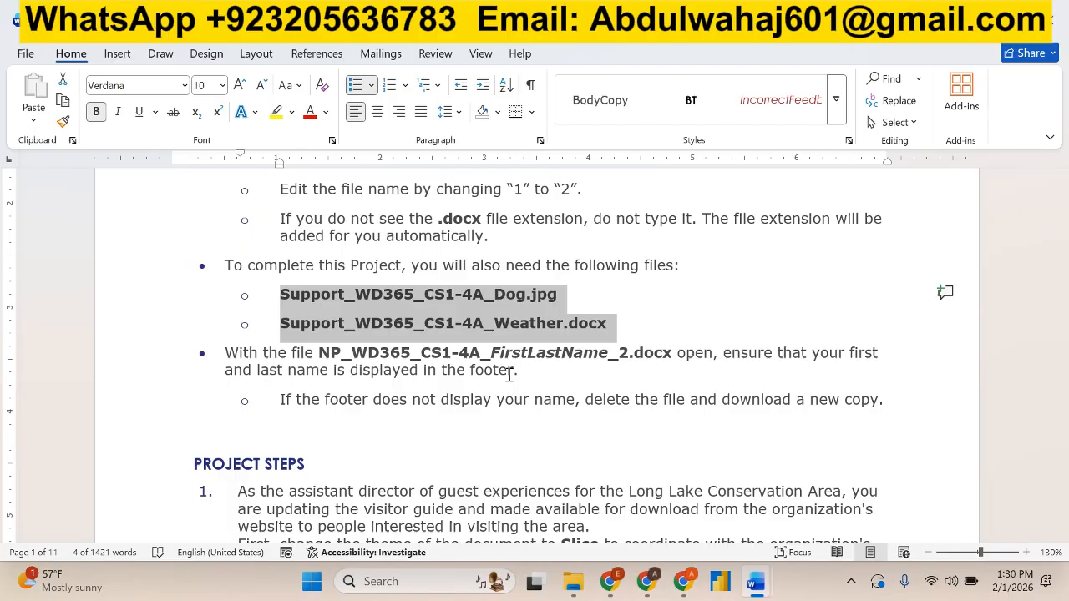
{"action": "scroll", "coordinate": [508, 375], "scroll_direction": "down", "scroll_amount": 4}
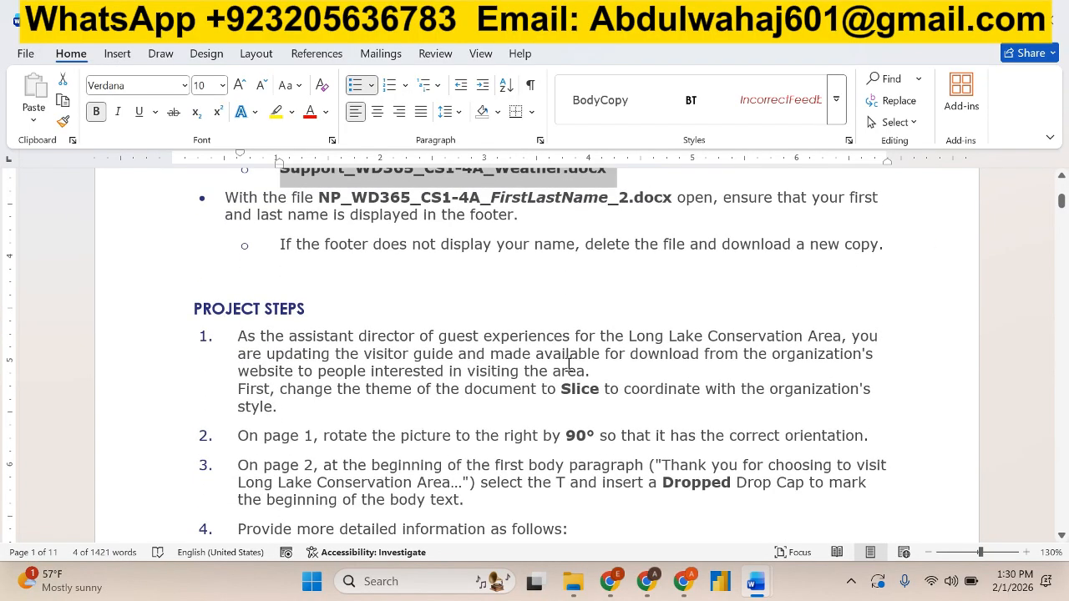
{"action": "scroll", "coordinate": [569, 365], "scroll_direction": "down", "scroll_amount": 1}
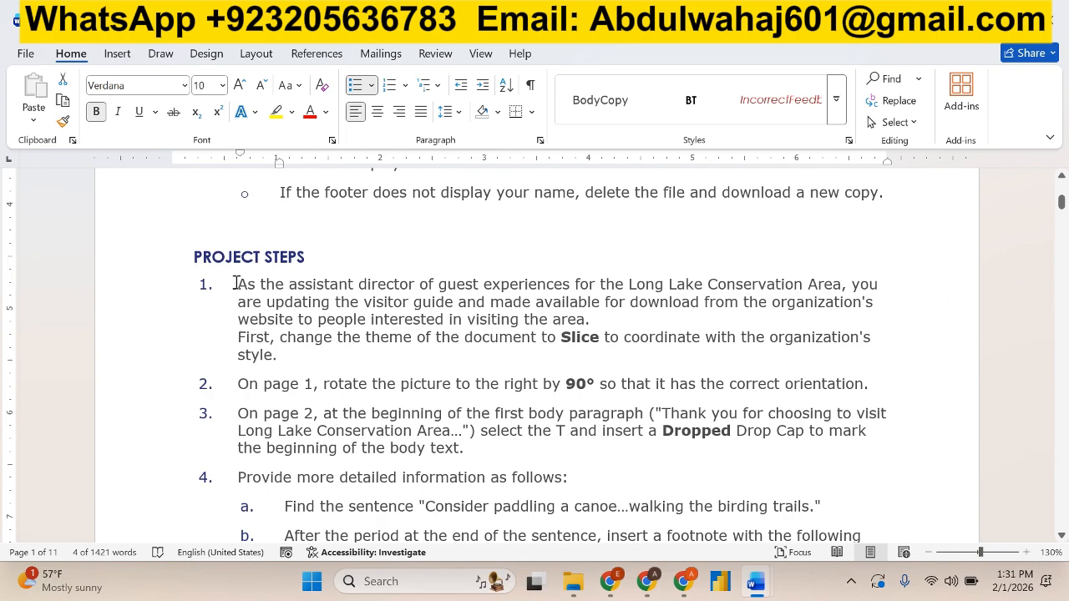
{"action": "left_click_drag", "start_coordinate": [235, 284], "coordinate": [735, 312]}
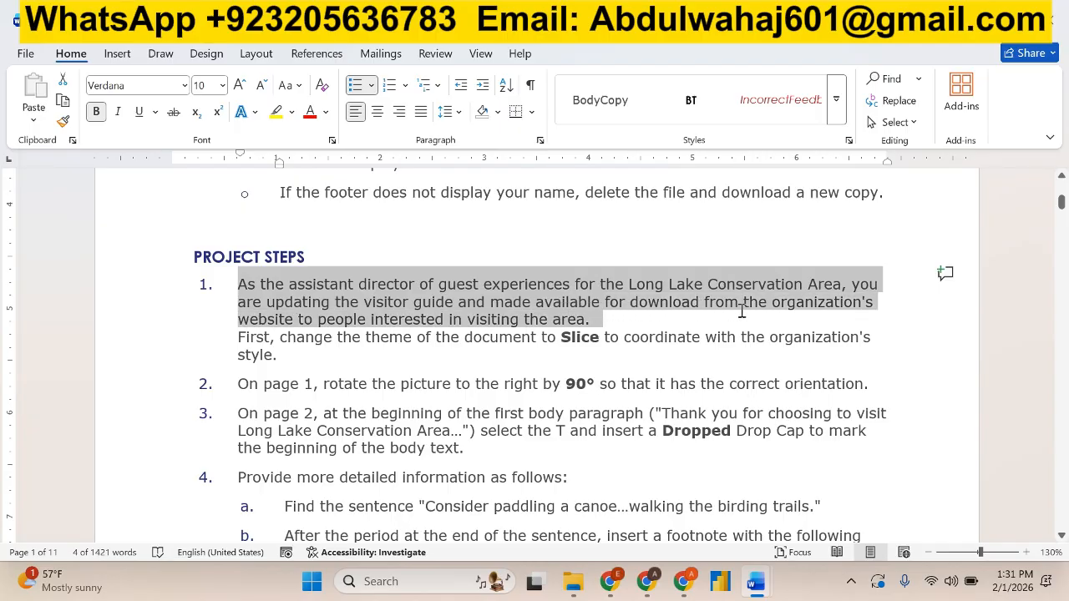
{"action": "left_click", "coordinate": [291, 112]}
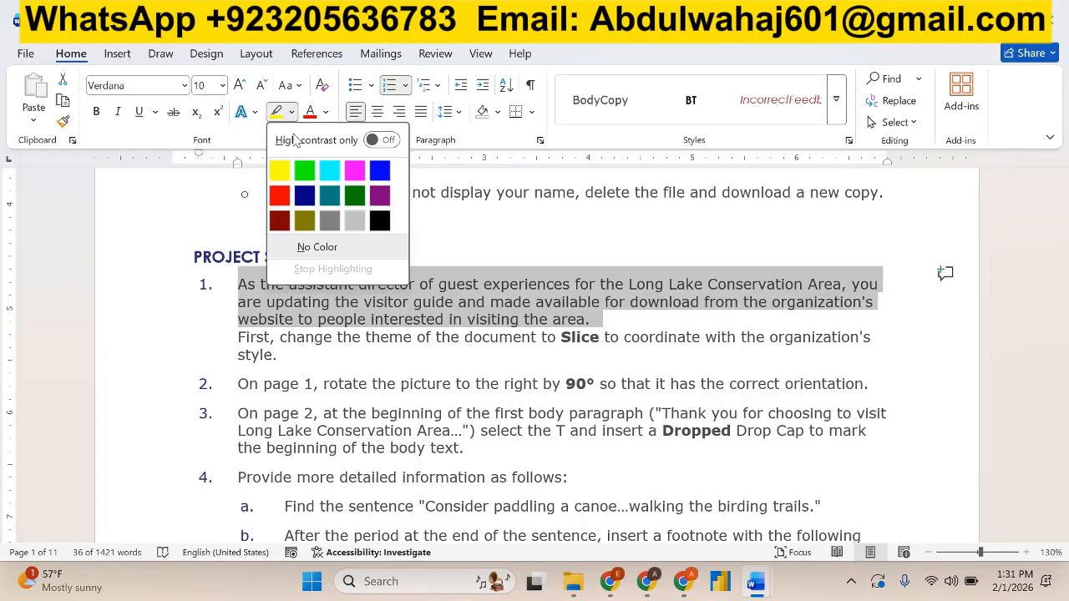
{"action": "left_click", "coordinate": [304, 171]}
Apply the Slice theme to the visitor guide document, as project step 1 instructs.
{"action": "left_click_drag", "start_coordinate": [233, 336], "coordinate": [258, 361]}
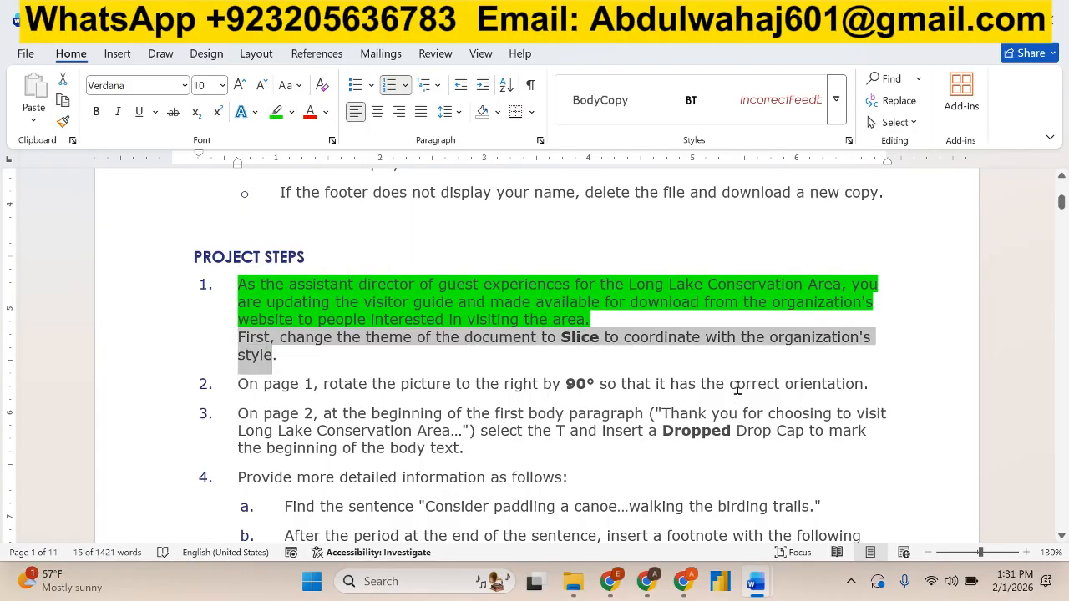
{"action": "mouse_move", "coordinate": [754, 584]}
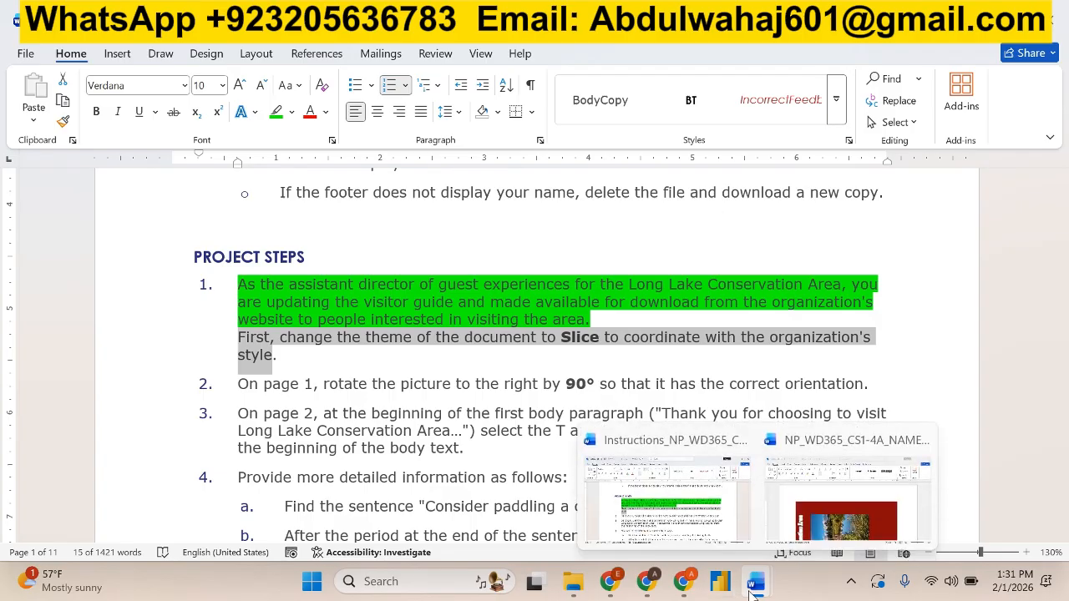
{"action": "left_click", "coordinate": [806, 534]}
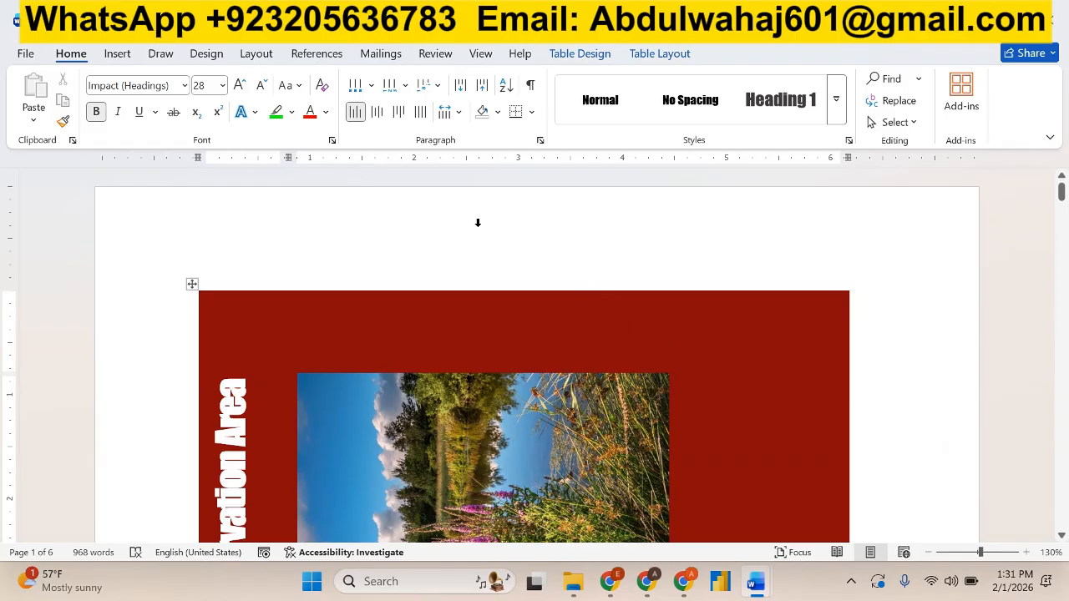
{"action": "left_click", "coordinate": [211, 55]}
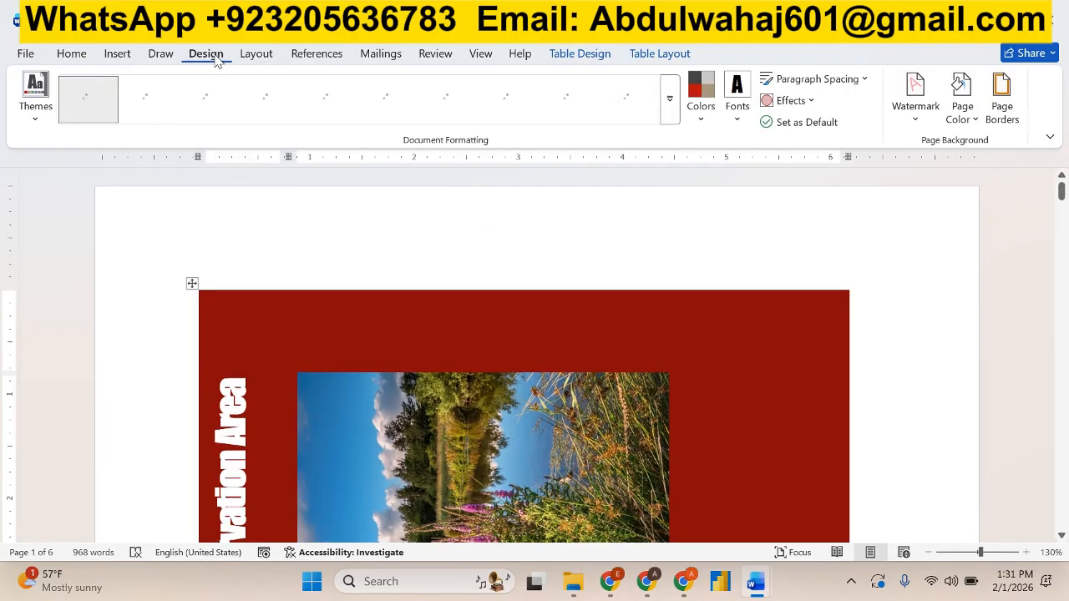
{"action": "left_click", "coordinate": [37, 121]}
{"action": "scroll", "coordinate": [48, 264], "scroll_direction": "down", "scroll_amount": 2}
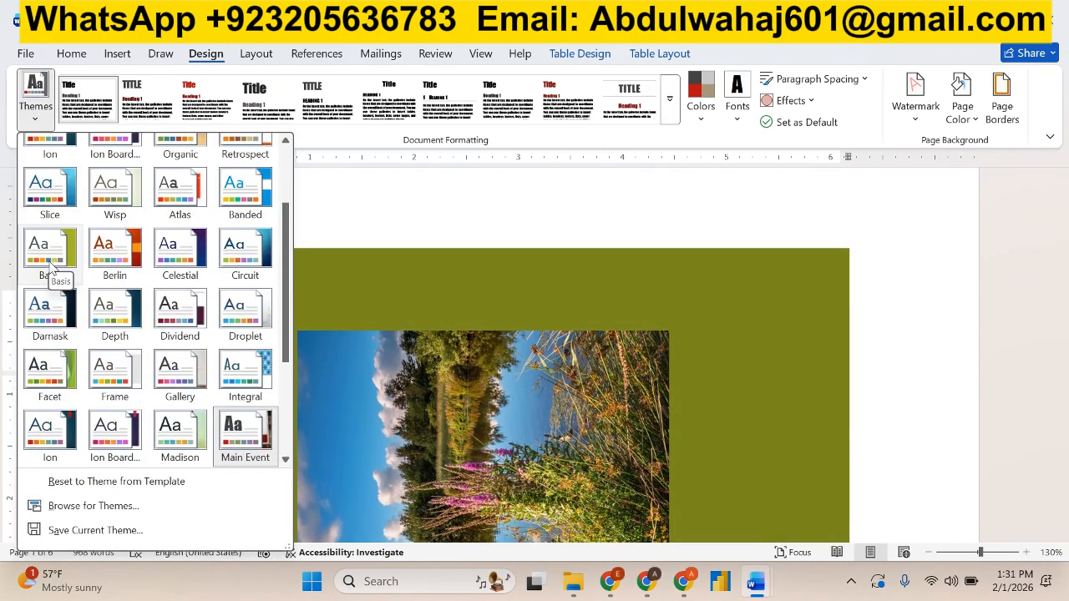
{"action": "left_click", "coordinate": [51, 197]}
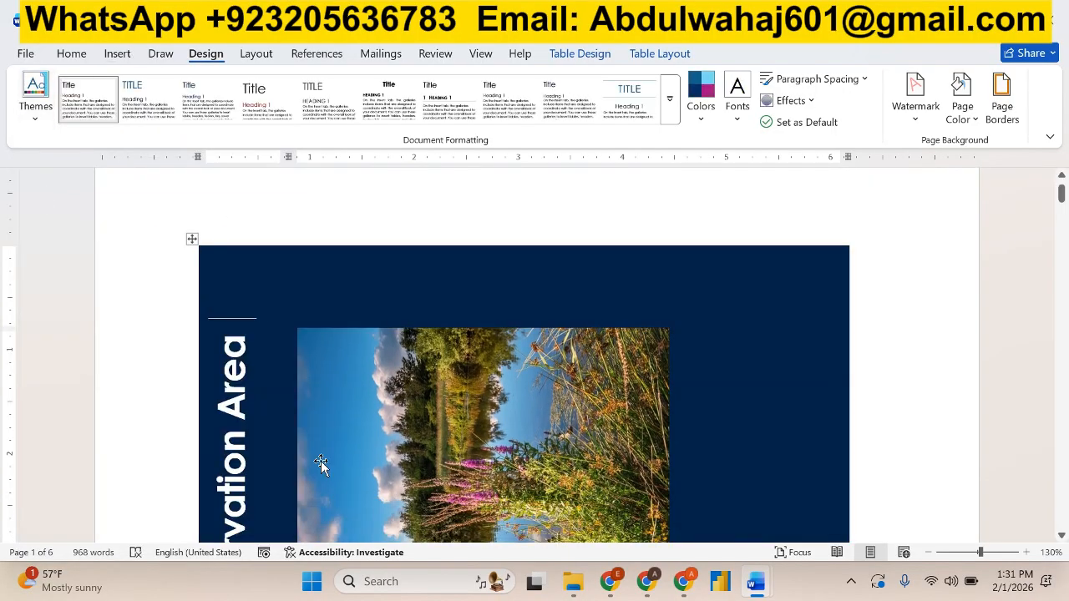
Highlight the theme-change sentence of project step 1 in bright green in the instructions document.
{"action": "key", "text": "alt+Tab"}
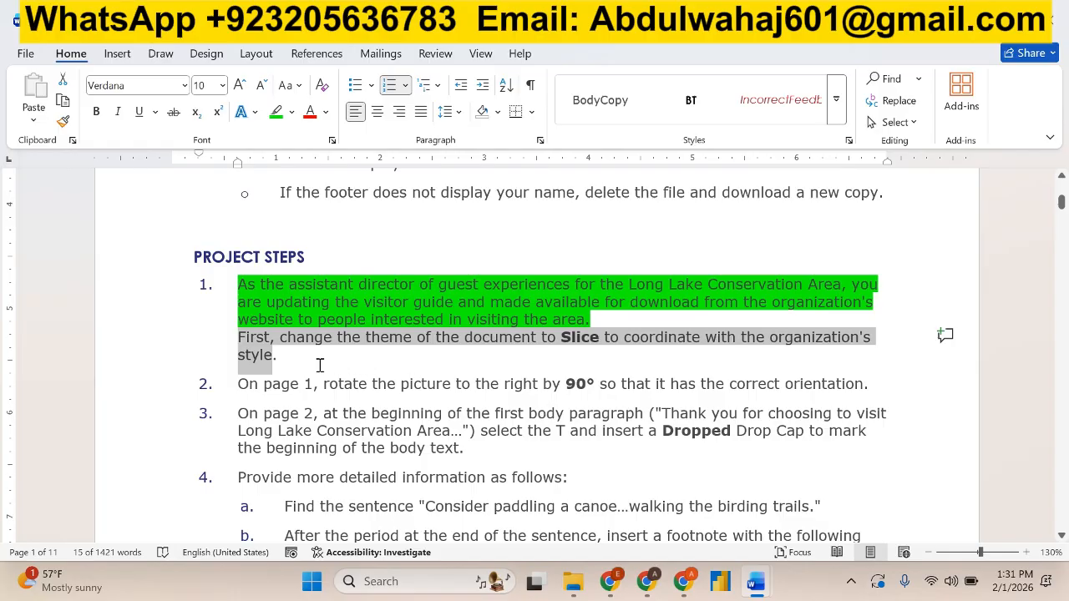
{"action": "left_click_drag", "start_coordinate": [307, 365], "coordinate": [239, 336]}
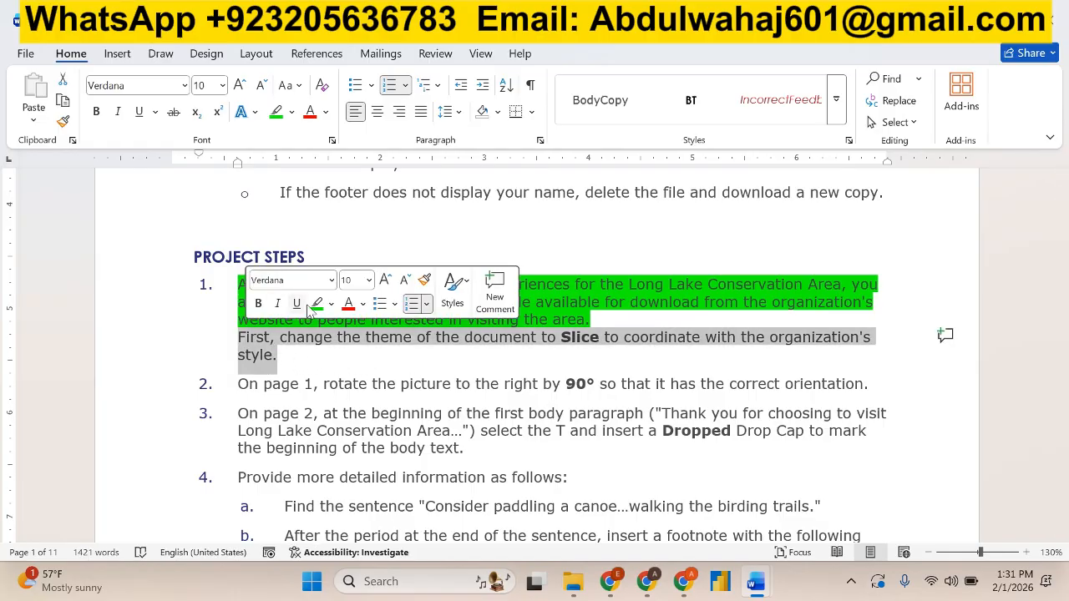
{"action": "left_click", "coordinate": [316, 303]}
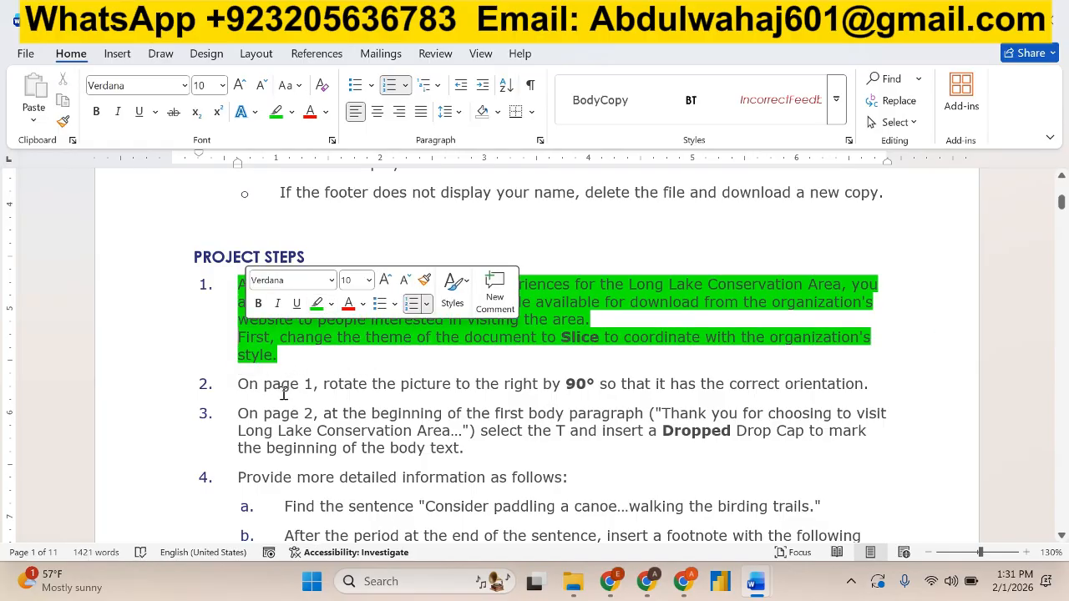
Rotate the lake picture on page 1 of the visitor guide right by 90°.
{"action": "left_click_drag", "start_coordinate": [235, 385], "coordinate": [831, 389]}
{"action": "key", "text": "alt+Tab"}
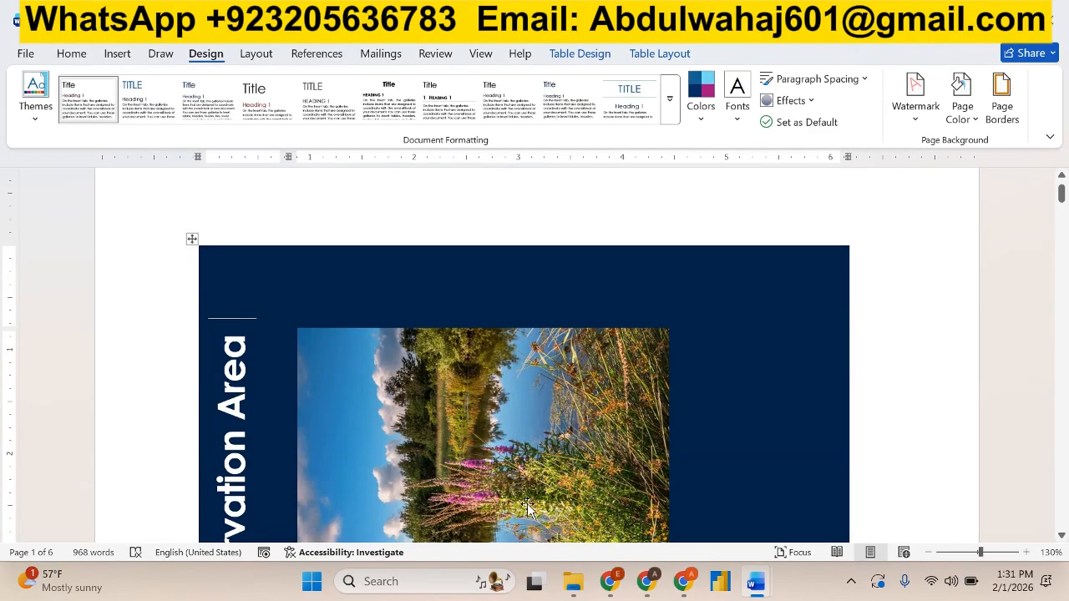
{"action": "left_click", "coordinate": [551, 522]}
{"action": "scroll", "coordinate": [551, 522], "scroll_direction": "down", "scroll_amount": 3}
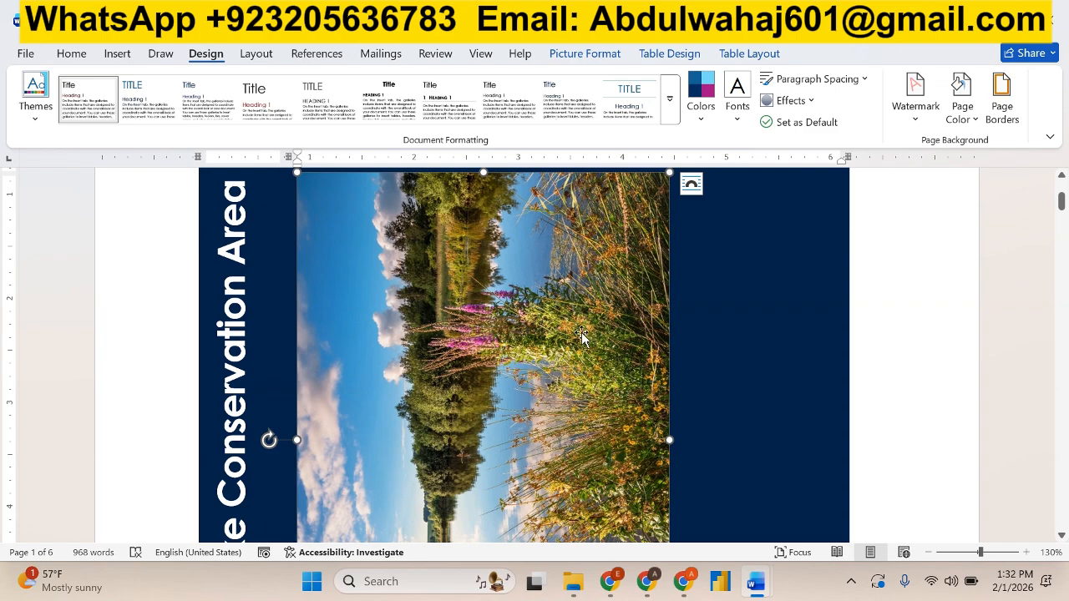
{"action": "left_click", "coordinate": [583, 55]}
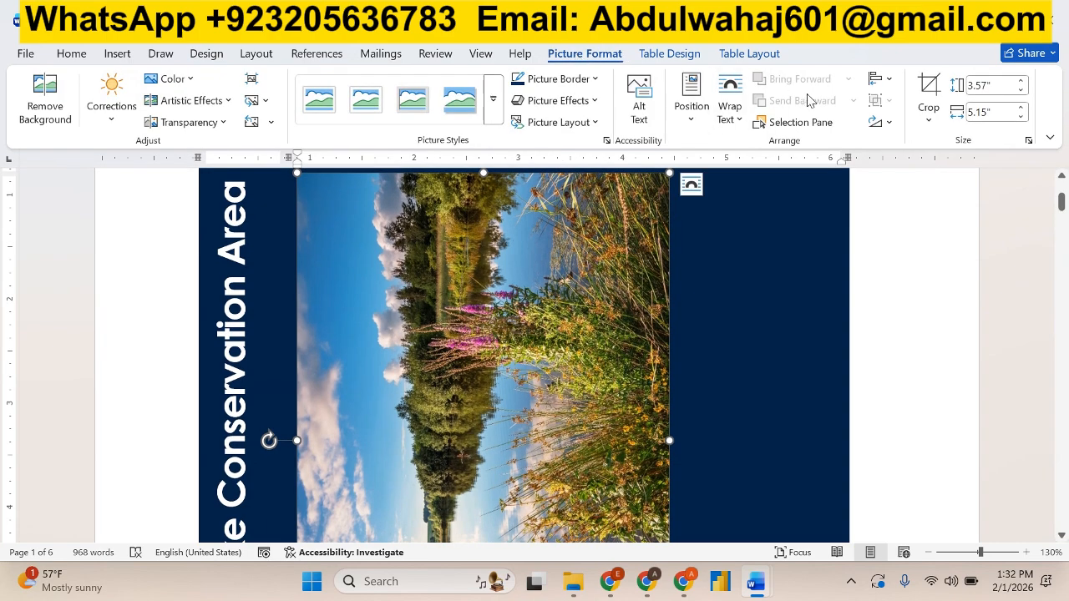
{"action": "left_click", "coordinate": [892, 123]}
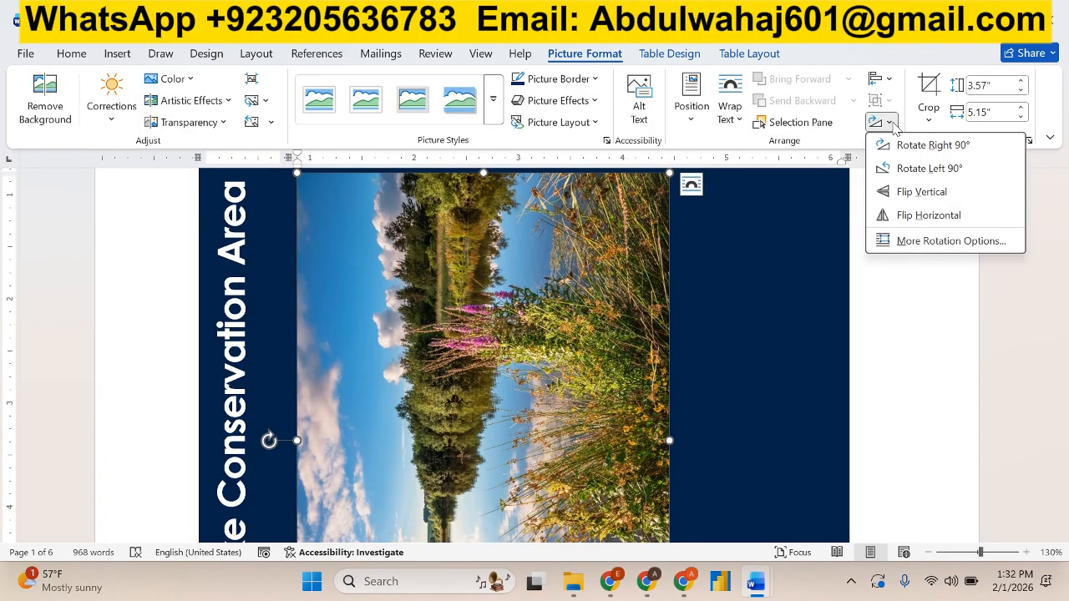
{"action": "left_click", "coordinate": [927, 146]}
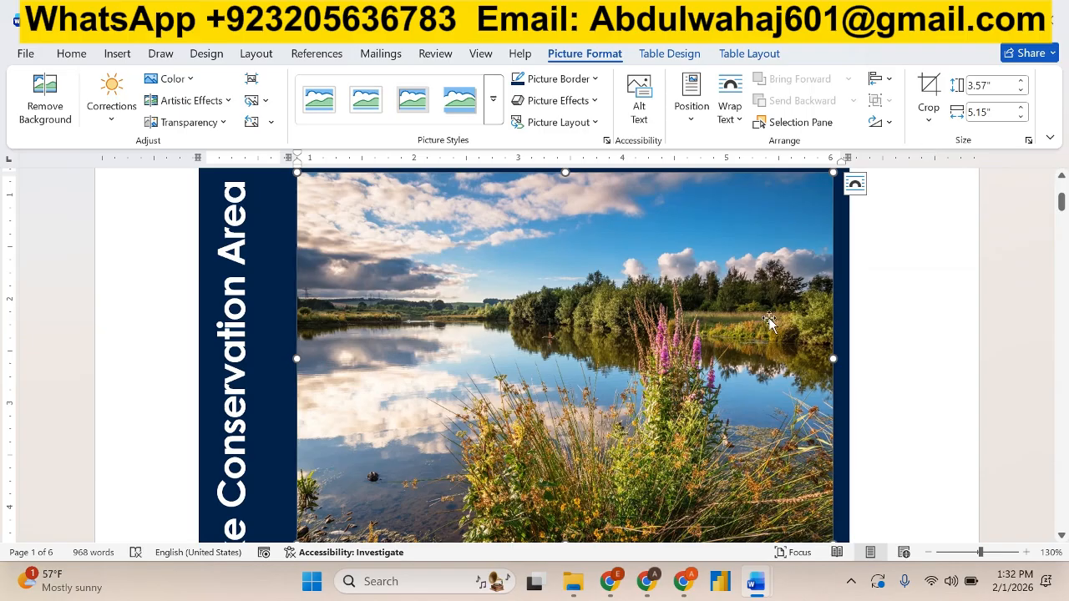
{"action": "scroll", "coordinate": [739, 417], "scroll_direction": "down", "scroll_amount": 3}
{"action": "scroll", "coordinate": [738, 417], "scroll_direction": "up", "scroll_amount": 3}
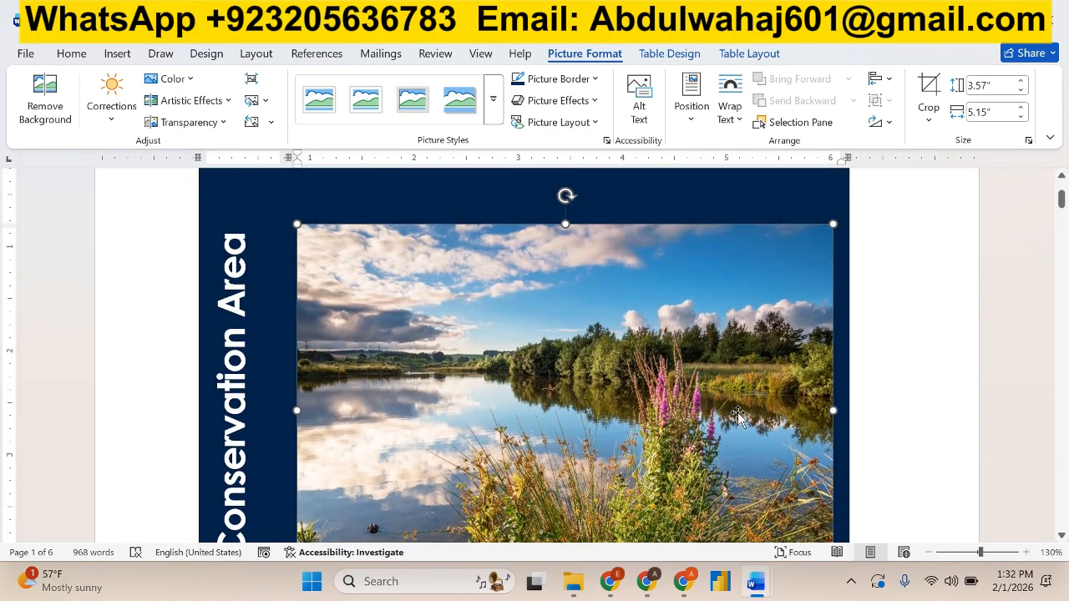
Highlight the picture-rotation sentence of project step 2 in bright green in the instructions document.
{"action": "mouse_move", "coordinate": [750, 589]}
{"action": "left_click", "coordinate": [660, 510]}
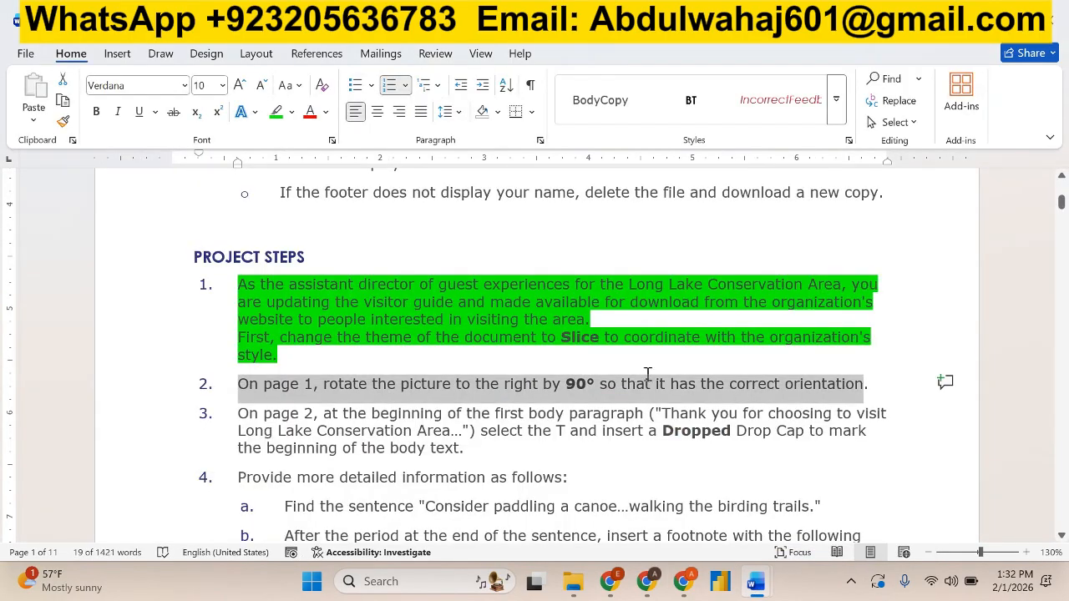
{"action": "left_click", "coordinate": [275, 111]}
{"action": "left_click", "coordinate": [386, 329]}
Read project step 3 and locate the first body paragraph on page 2 of the visitor guide, starting "Thank you for choosing to visit".
{"action": "scroll", "coordinate": [386, 329], "scroll_direction": "down", "scroll_amount": 1}
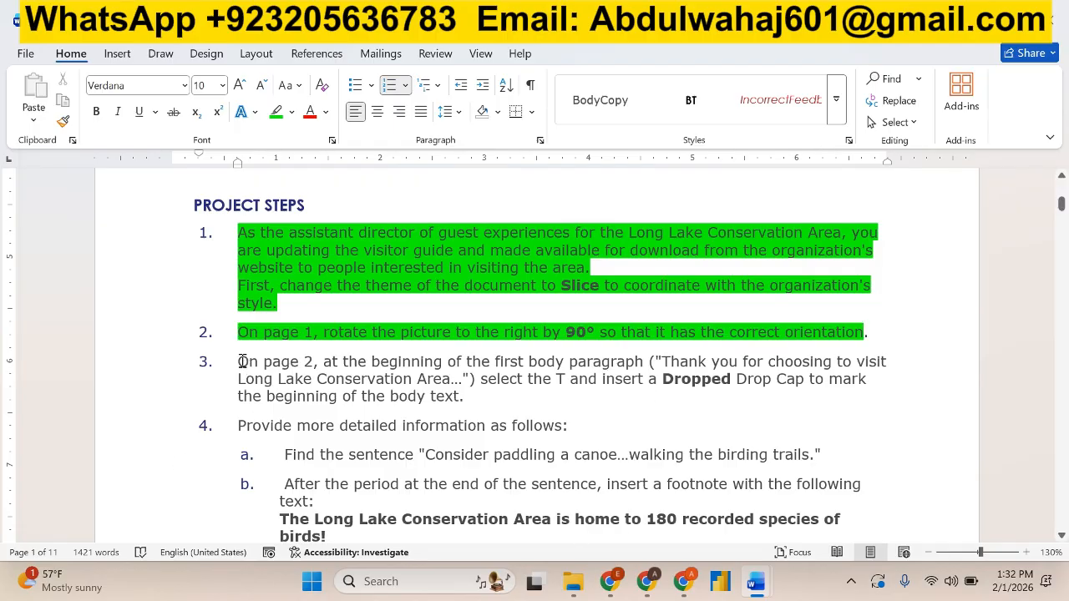
{"action": "left_click_drag", "start_coordinate": [238, 360], "coordinate": [342, 362]}
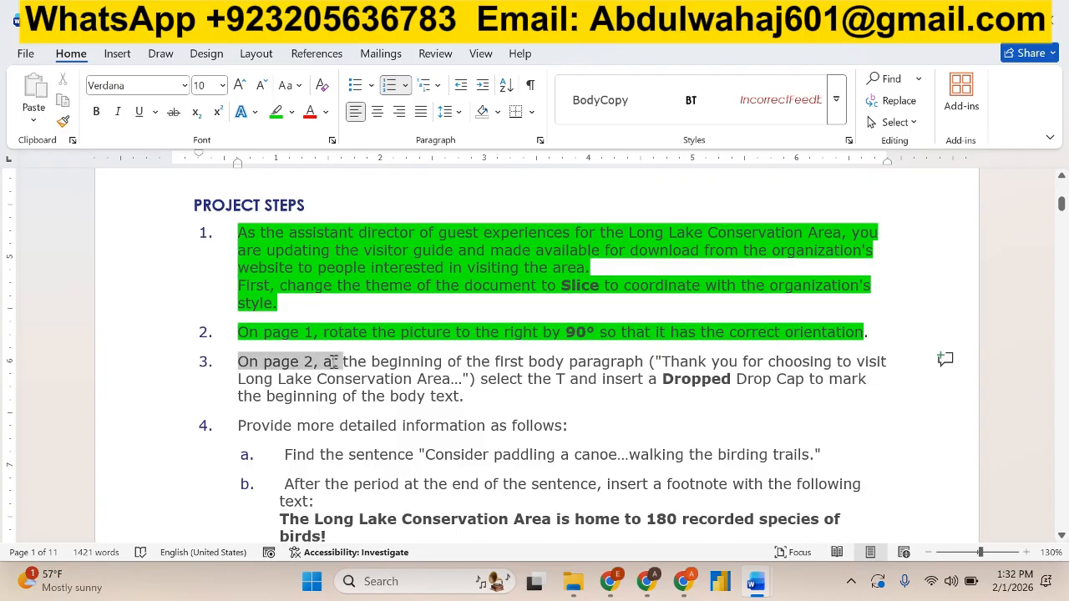
{"action": "left_click", "coordinate": [338, 374]}
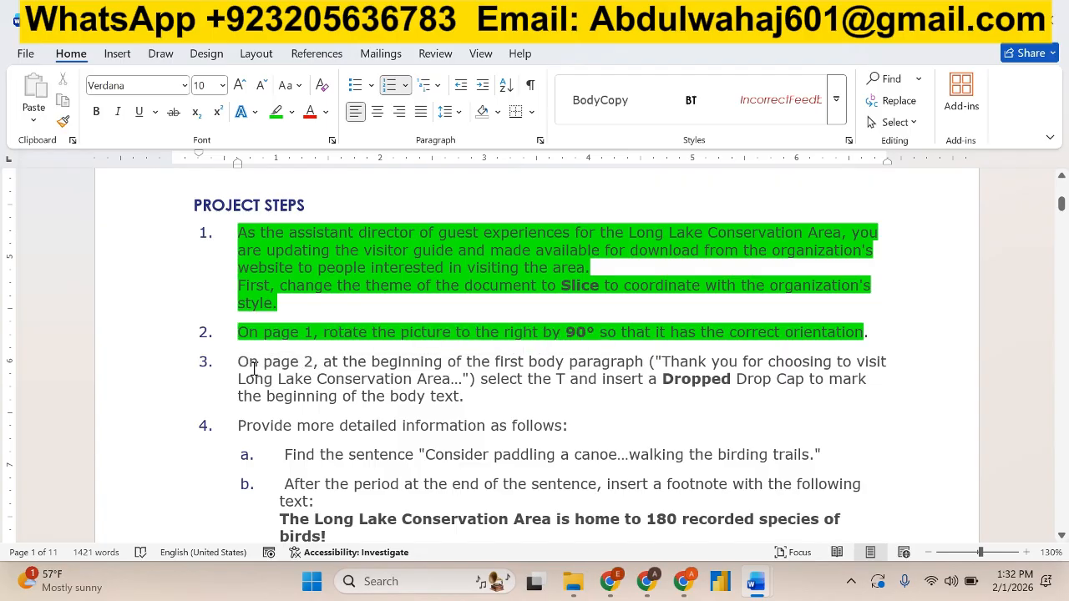
{"action": "left_click_drag", "start_coordinate": [236, 359], "coordinate": [641, 369]}
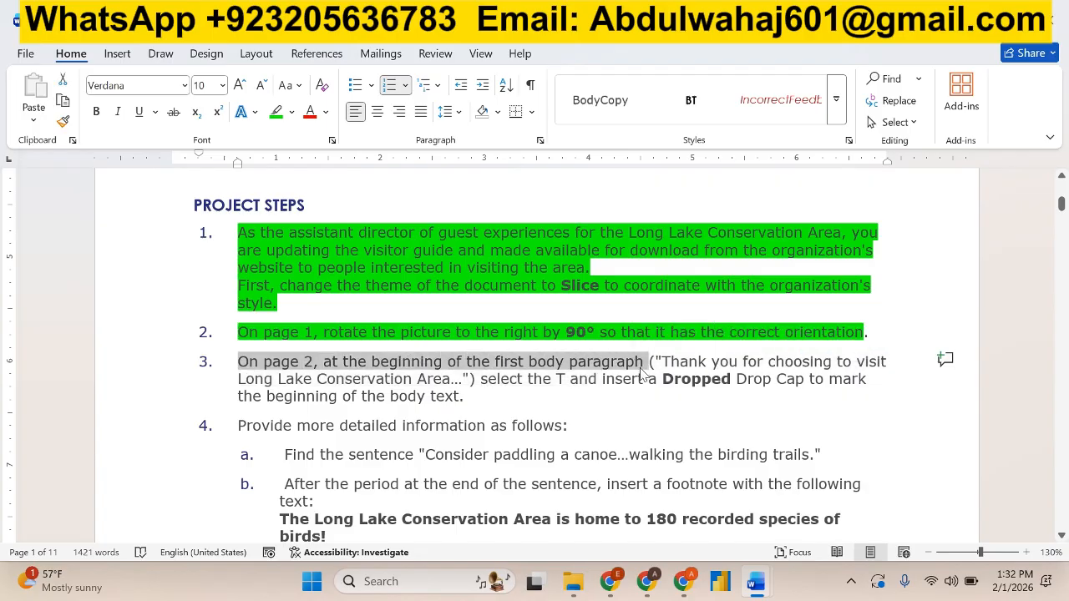
{"action": "key", "text": "alt+Tab"}
{"action": "scroll", "coordinate": [497, 406], "scroll_direction": "down", "scroll_amount": 2}
{"action": "scroll", "coordinate": [496, 405], "scroll_direction": "down", "scroll_amount": 6}
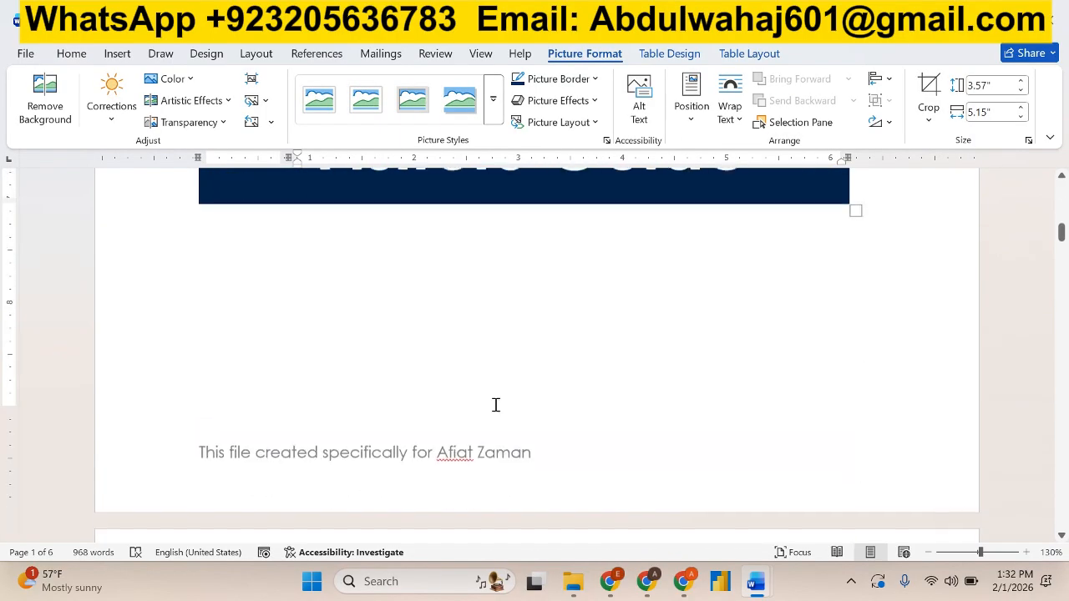
{"action": "key", "text": "alt+Tab"}
{"action": "key", "text": "alt+Tab"}
{"action": "scroll", "coordinate": [496, 406], "scroll_direction": "down", "scroll_amount": 4}
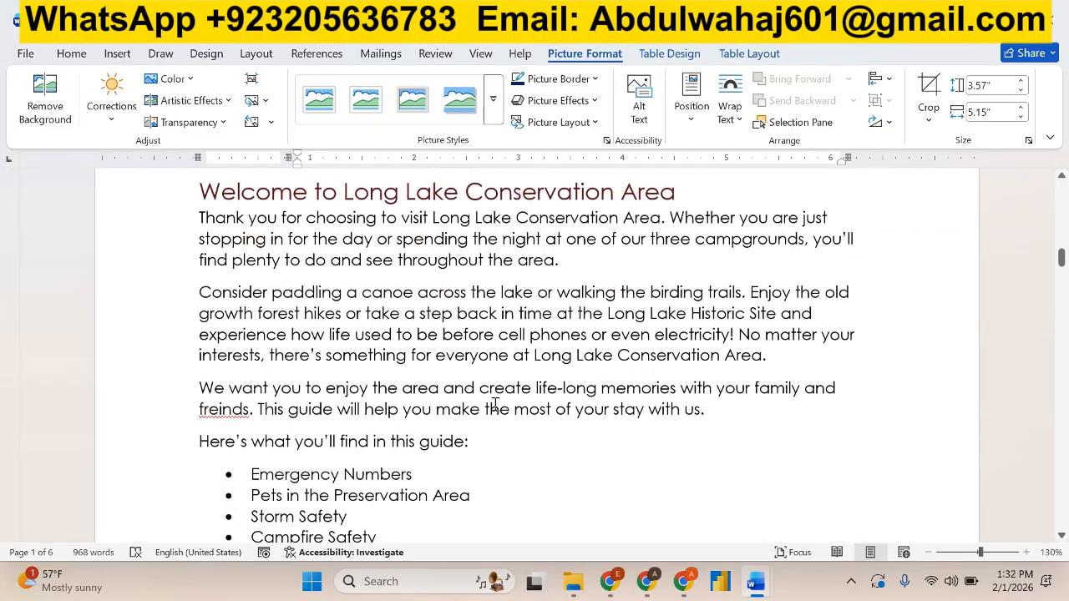
{"action": "scroll", "coordinate": [292, 332], "scroll_direction": "up", "scroll_amount": 1}
{"action": "left_click", "coordinate": [203, 296]}
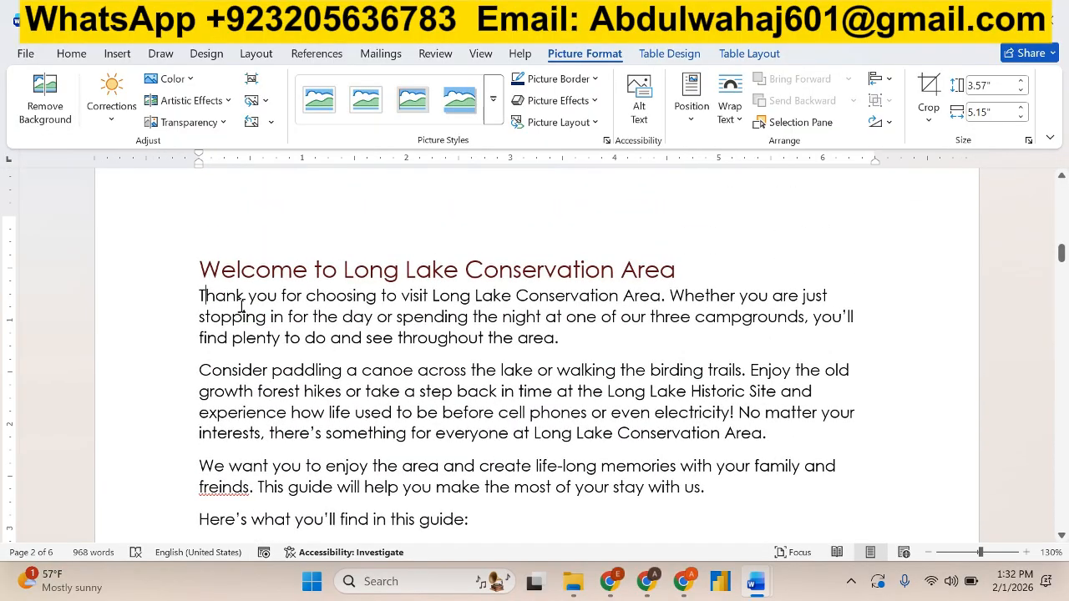
{"action": "key", "text": "alt+Tab"}
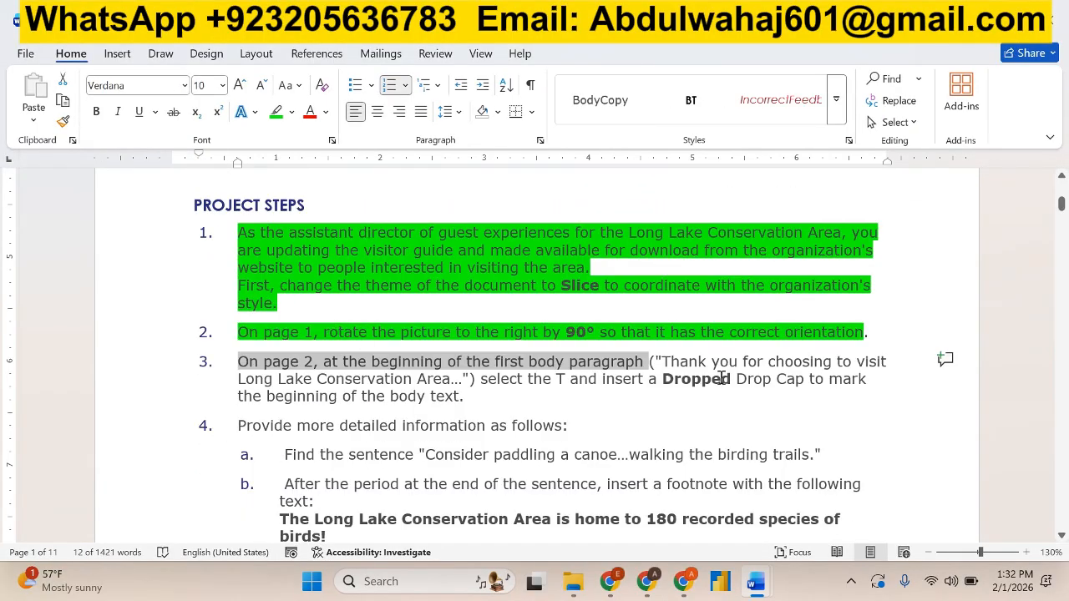
{"action": "left_click", "coordinate": [856, 418]}
{"action": "key", "text": "alt+Tab"}
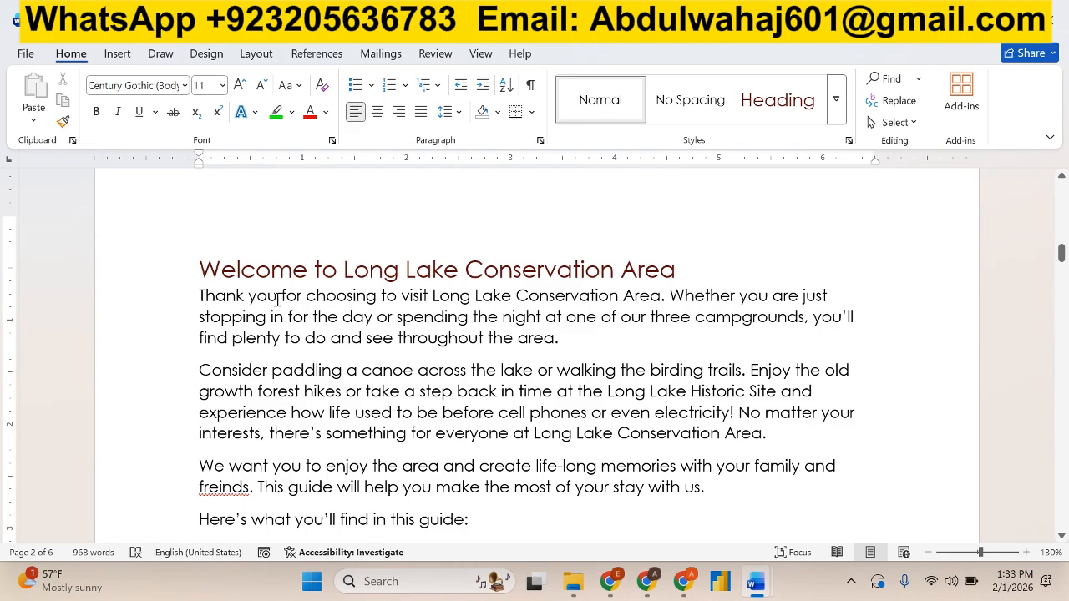
{"action": "key", "text": "alt+Tab"}
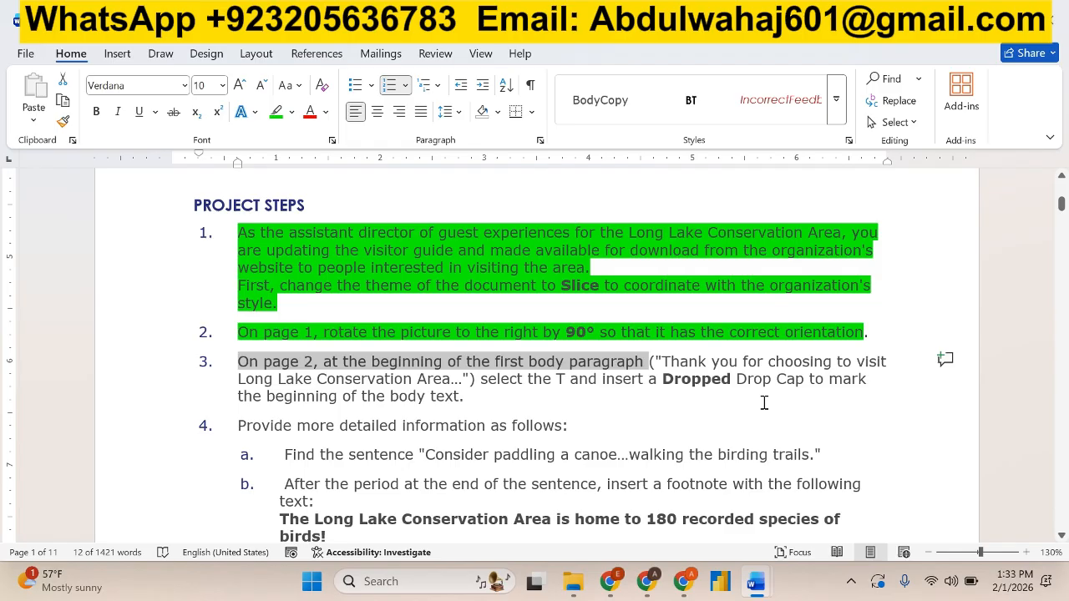
{"action": "key", "text": "alt+Tab"}
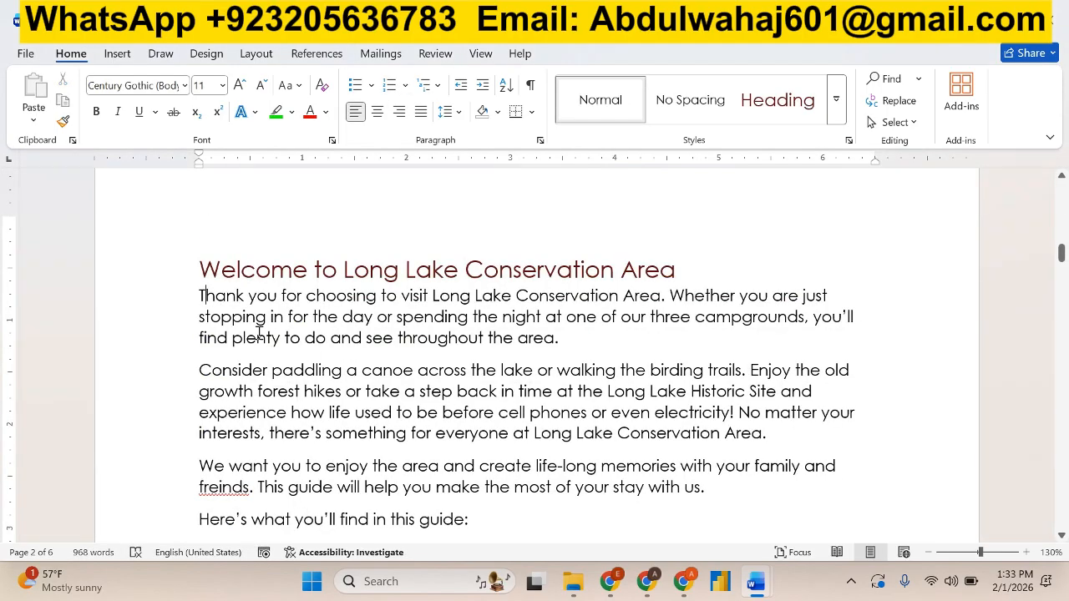
Apply a Dropped drop cap to the T of "Thank you for choosing to visit" on page 2 of the visitor guide.
{"action": "left_click_drag", "start_coordinate": [198, 295], "coordinate": [209, 297]}
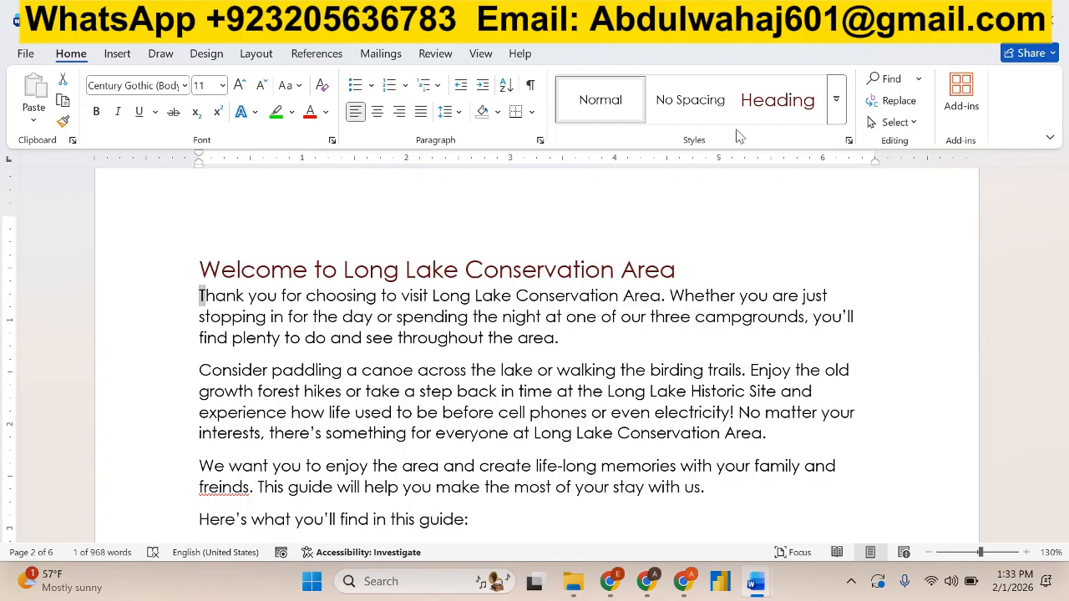
{"action": "left_click", "coordinate": [161, 54]}
{"action": "left_click", "coordinate": [206, 53]}
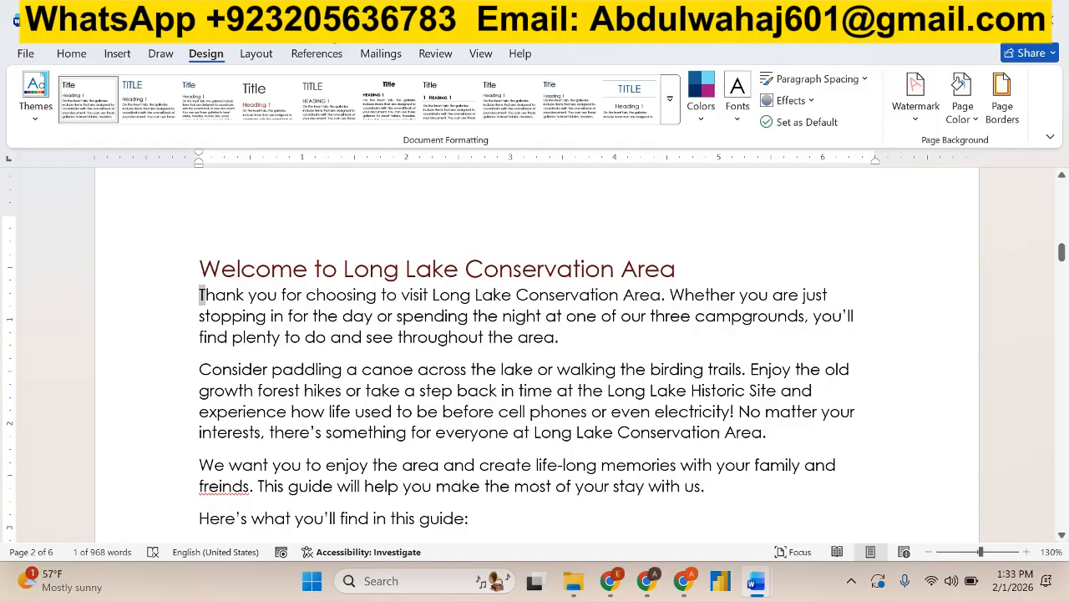
{"action": "left_click", "coordinate": [116, 53]}
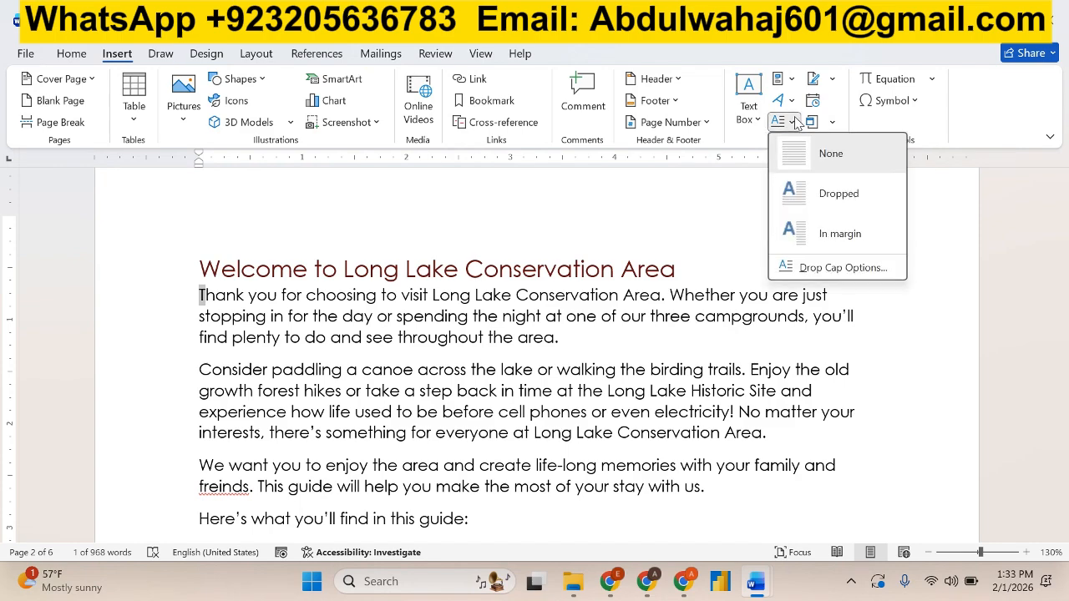
{"action": "left_click", "coordinate": [827, 197]}
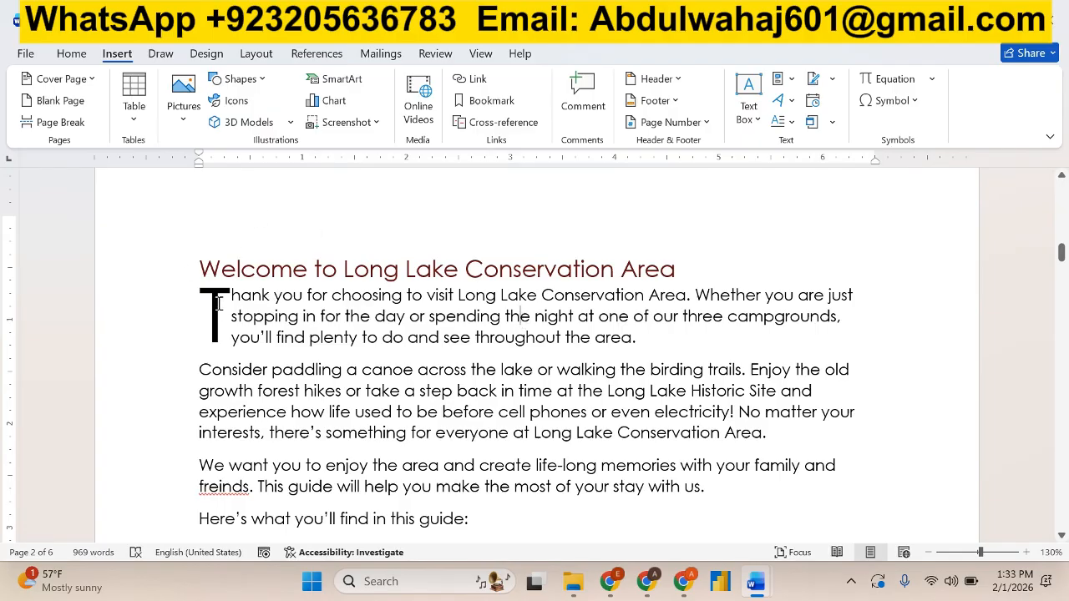
Highlight all of project step 3 in bright green in the instructions document.
{"action": "key", "text": "alt+Tab"}
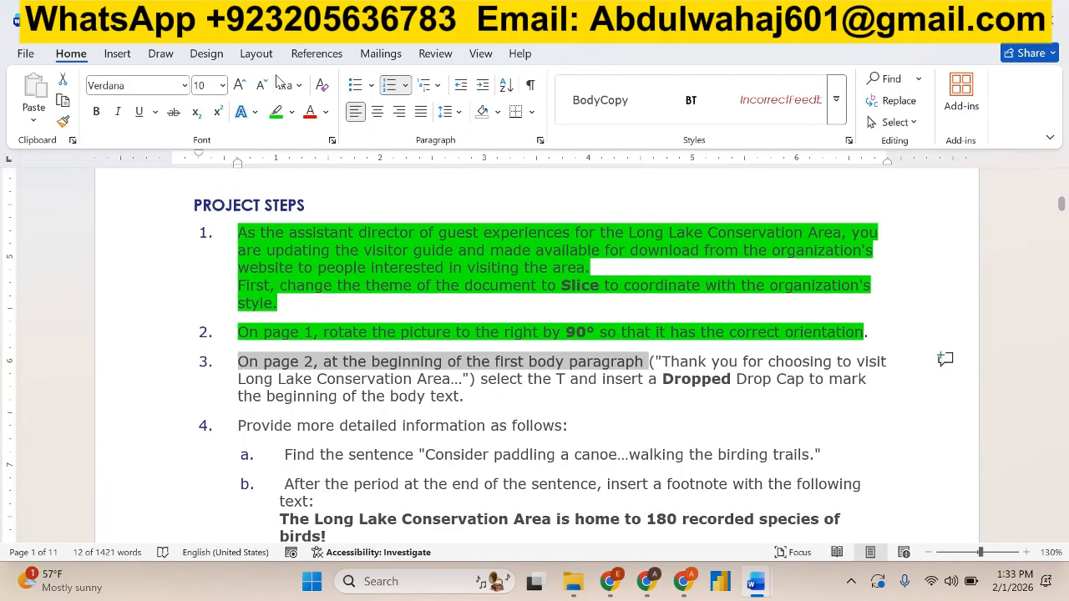
{"action": "left_click", "coordinate": [477, 405]}
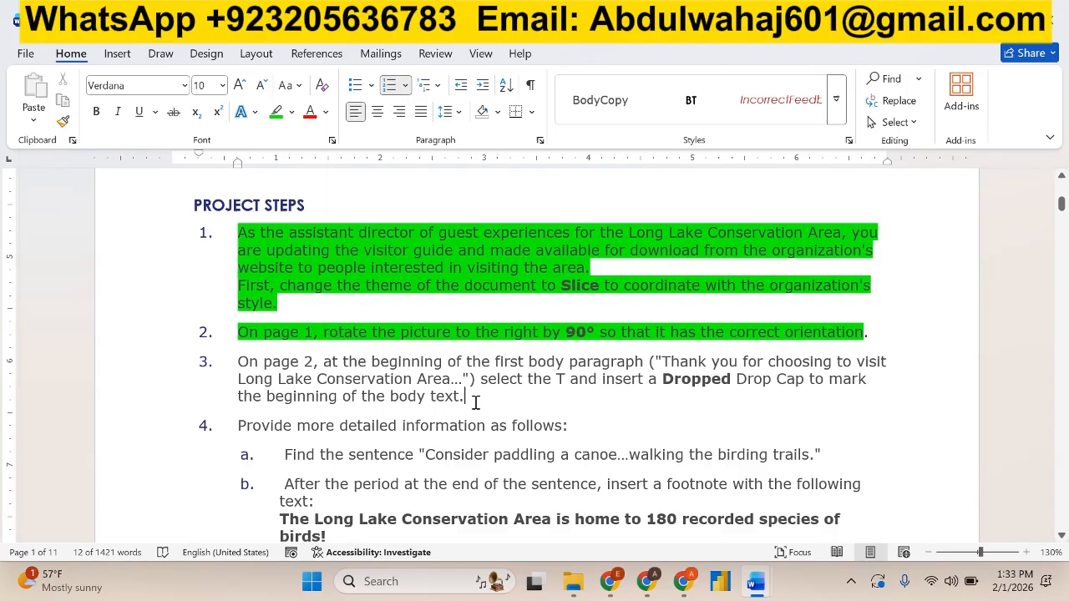
{"action": "triple_click", "coordinate": [379, 390]}
{"action": "left_click", "coordinate": [327, 328]}
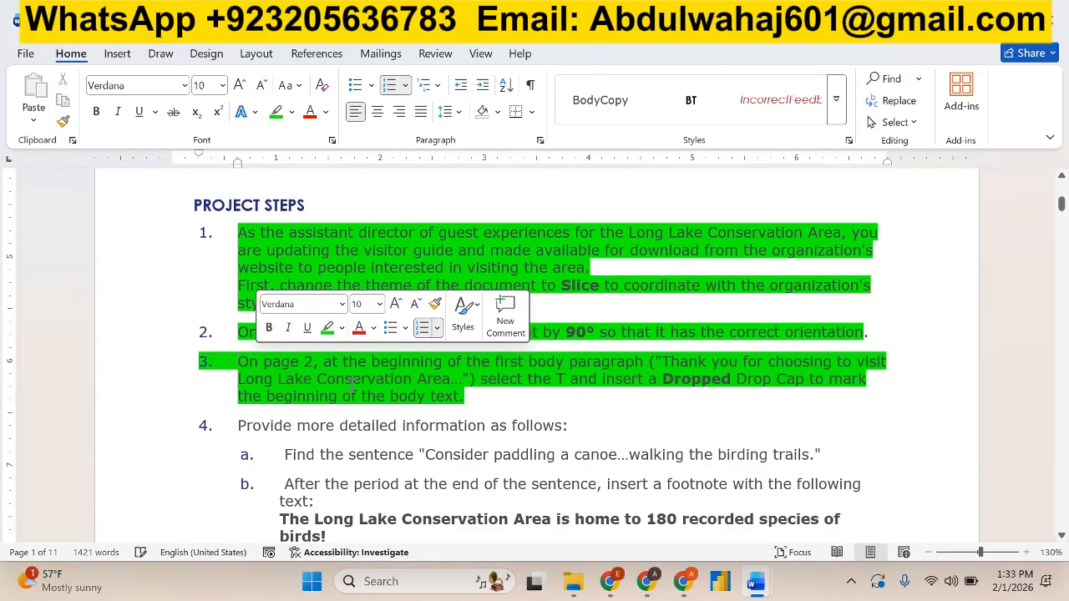
Highlight the project step 4 line "Provide more detailed information as follows:" in bright green.
{"action": "scroll", "coordinate": [342, 368], "scroll_direction": "down", "scroll_amount": 3}
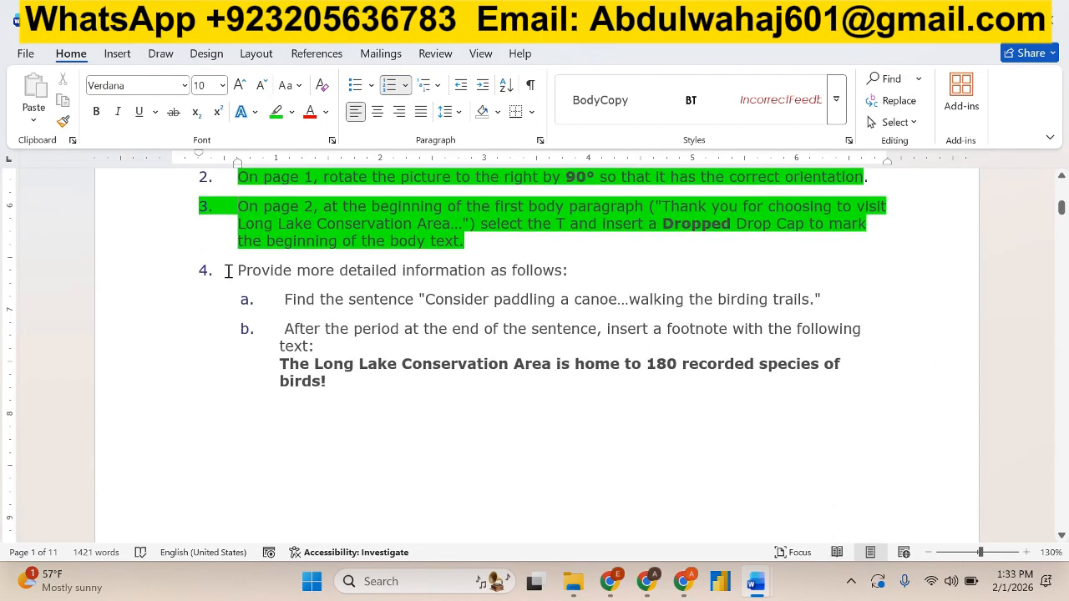
{"action": "left_click_drag", "start_coordinate": [283, 270], "coordinate": [577, 274]}
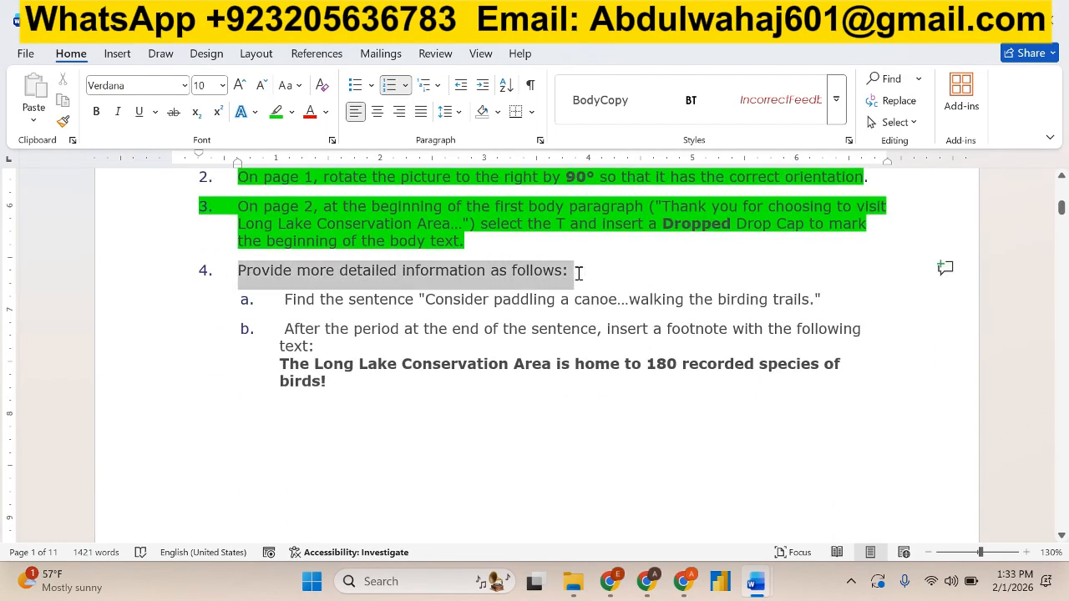
{"action": "left_click", "coordinate": [275, 111]}
Read instructions 4a and 4b, and search the visitor guide for "paddi" to locate the "Consider paddling a canoe" sentence.
{"action": "left_click_drag", "start_coordinate": [281, 301], "coordinate": [794, 311]}
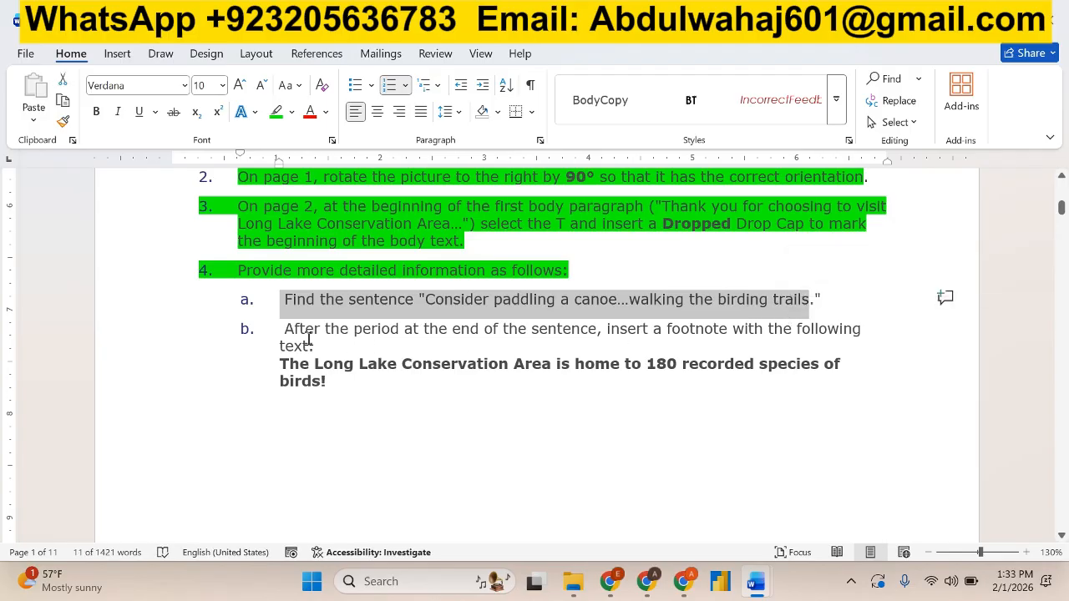
{"action": "left_click_drag", "start_coordinate": [283, 326], "coordinate": [315, 344]}
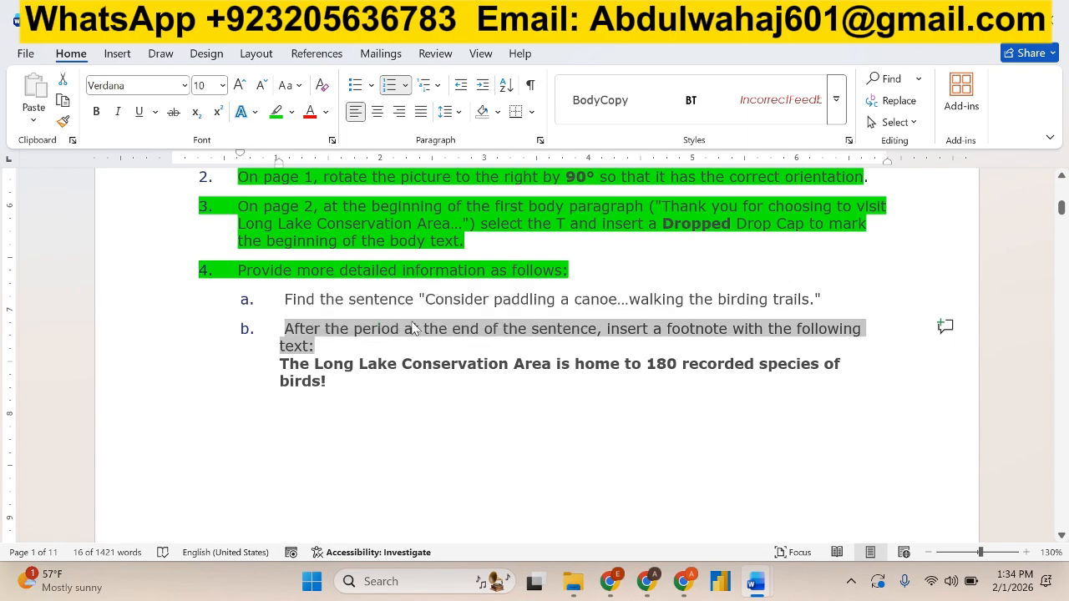
{"action": "left_click", "coordinate": [435, 300]}
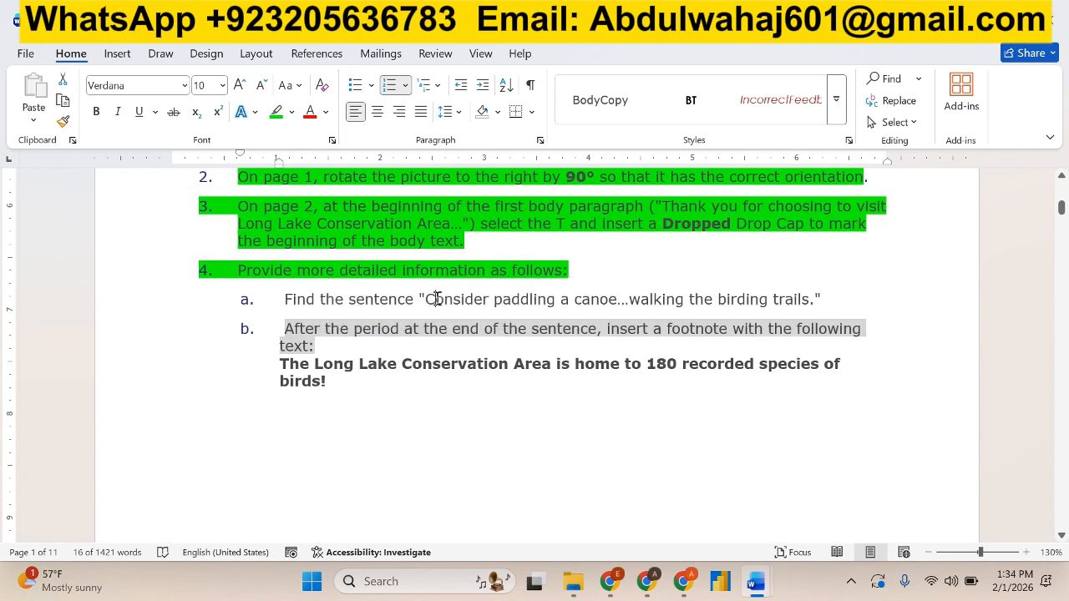
{"action": "key", "text": "alt+Tab"}
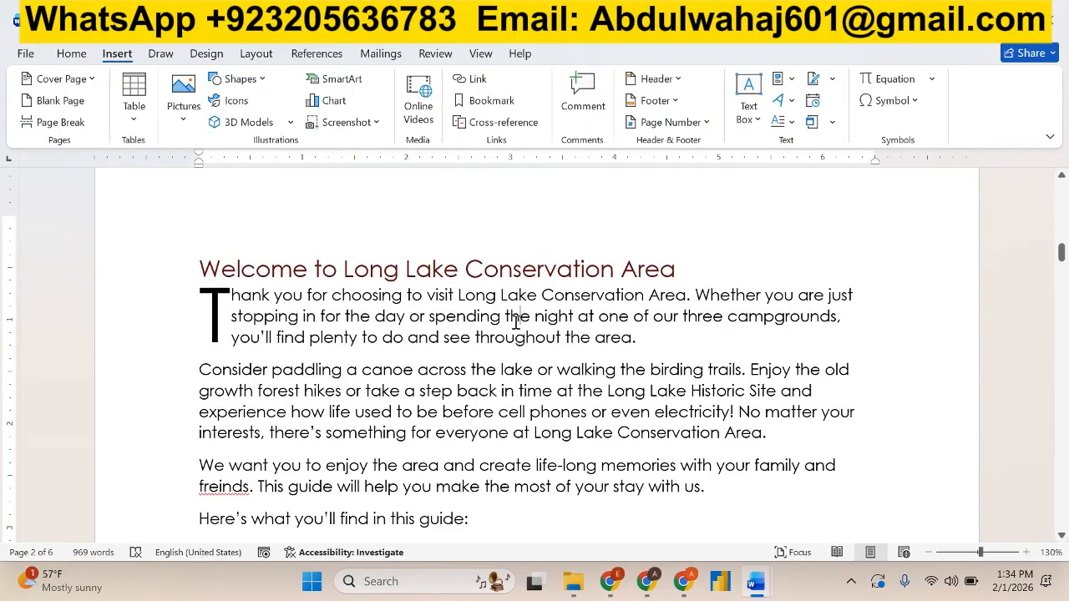
{"action": "key", "text": "ctrl+f"}
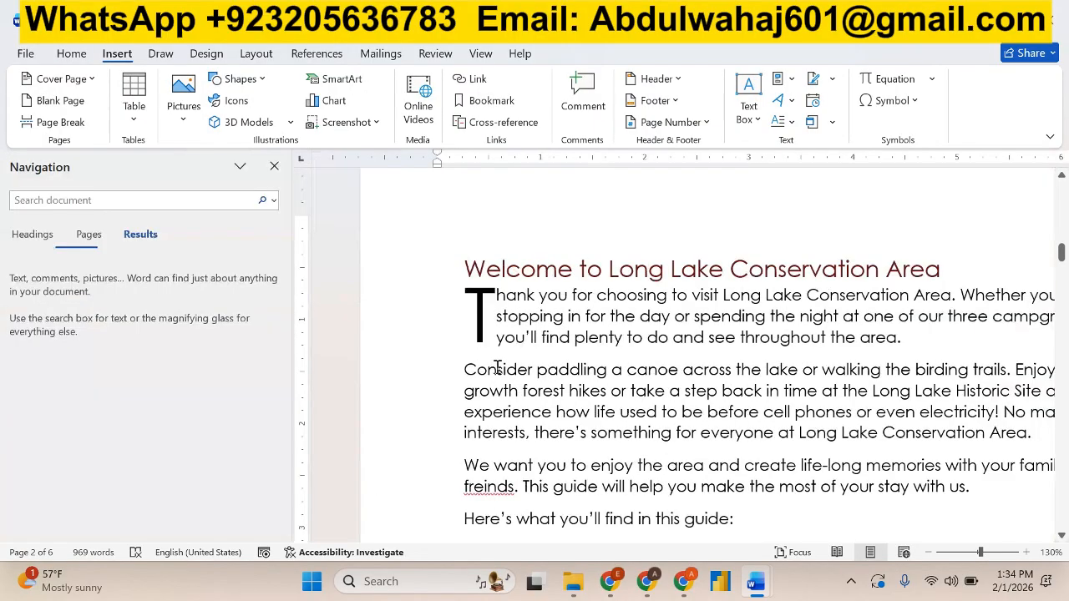
{"action": "type", "text": "paddl"}
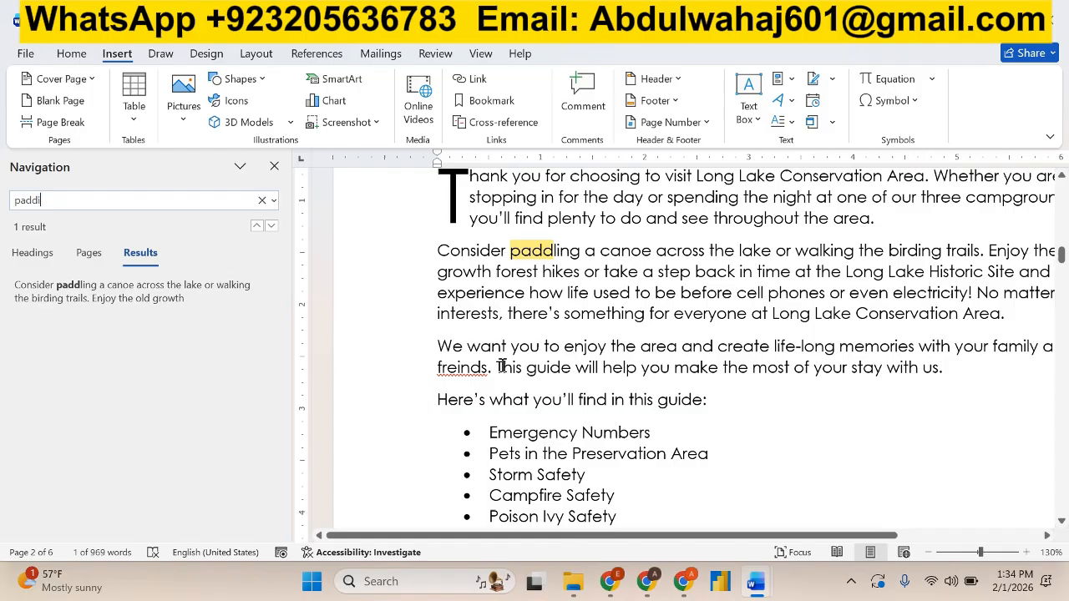
{"action": "key", "text": "BackSpace"}
{"action": "type", "text": "i"}
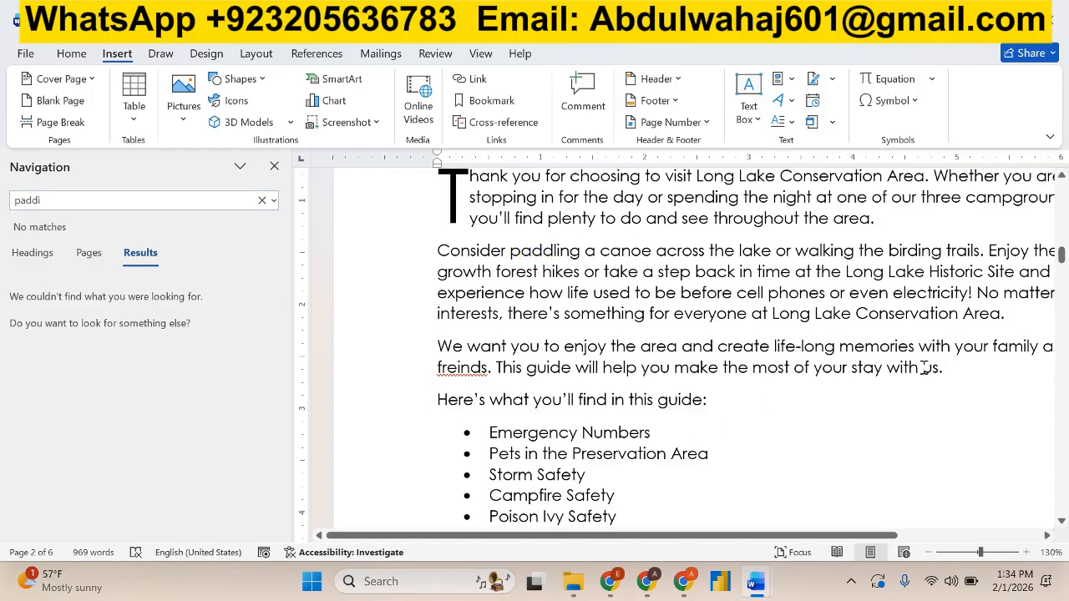
Copy the footnote text "The Long Lake Conservation Area is home to 180 recorded species of birds!" from instruction 4b.
{"action": "key", "text": "alt+Tab"}
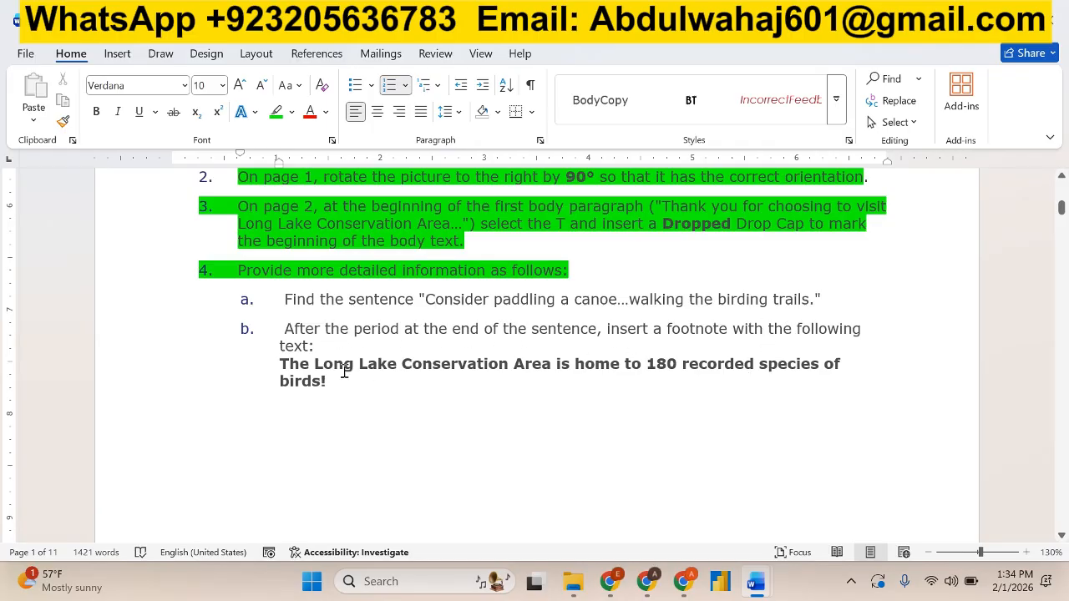
{"action": "triple_click", "coordinate": [288, 364]}
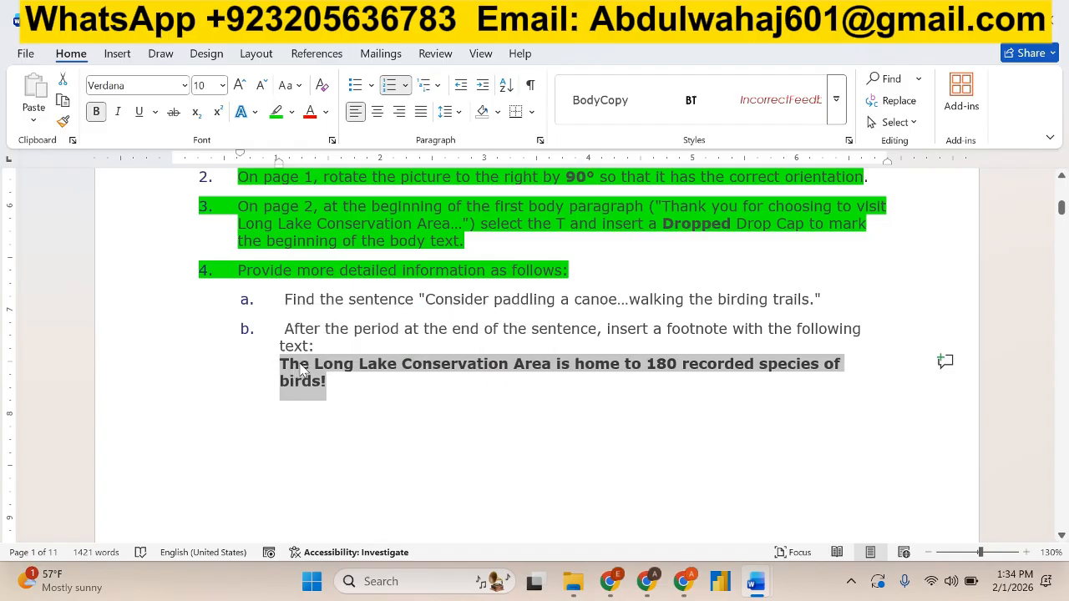
{"action": "right_click", "coordinate": [304, 364]}
{"action": "left_click", "coordinate": [354, 218]}
Insert a footnote directly after the period of "walking the birding trails." on page 2 of the visitor guide.
{"action": "key", "text": "alt+Tab"}
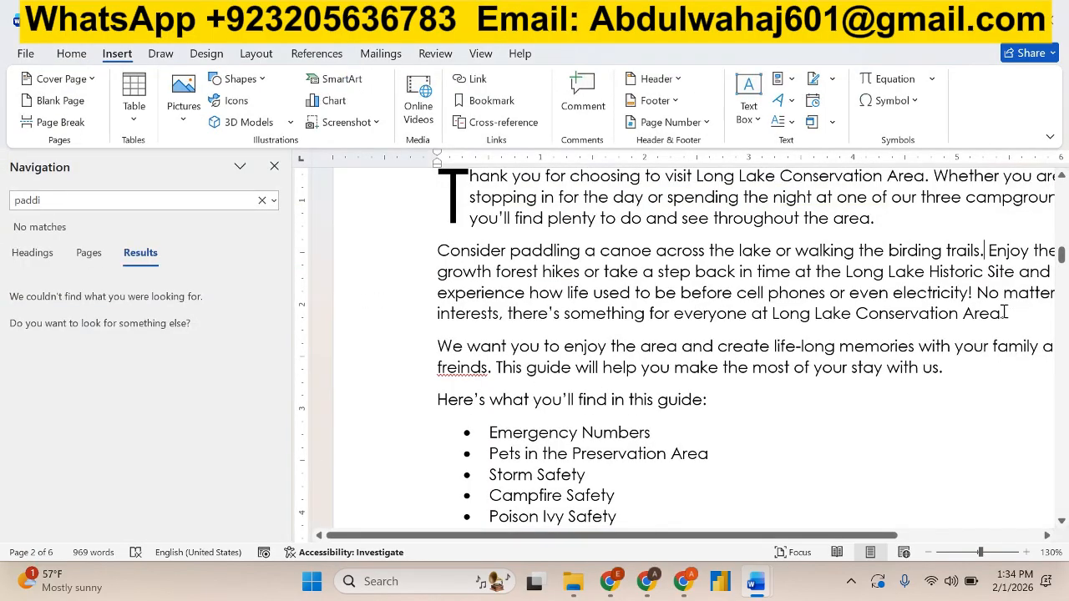
{"action": "left_click", "coordinate": [994, 250]}
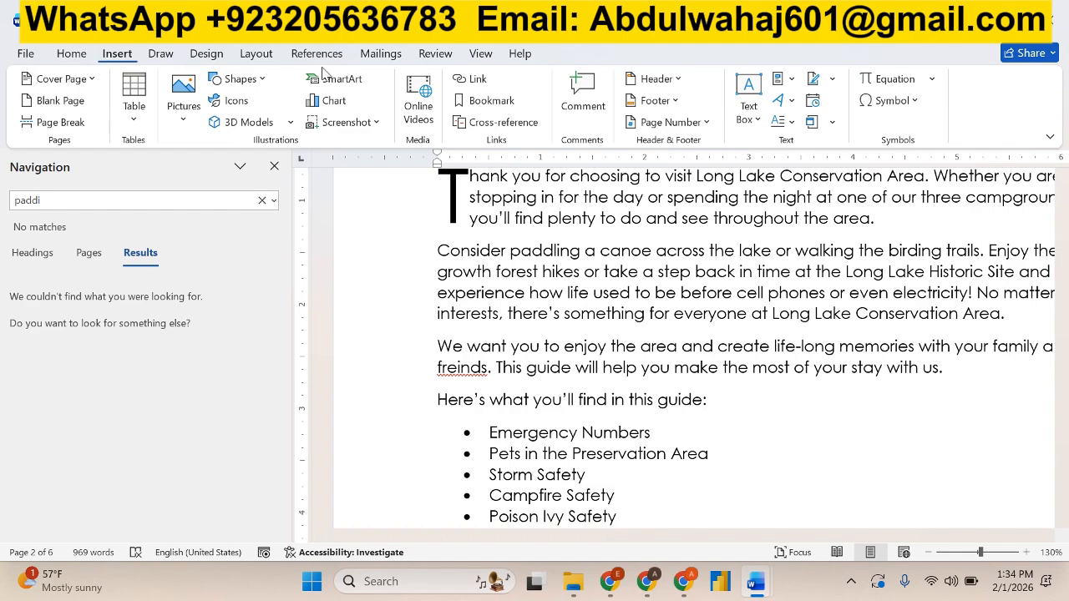
{"action": "left_click", "coordinate": [394, 64]}
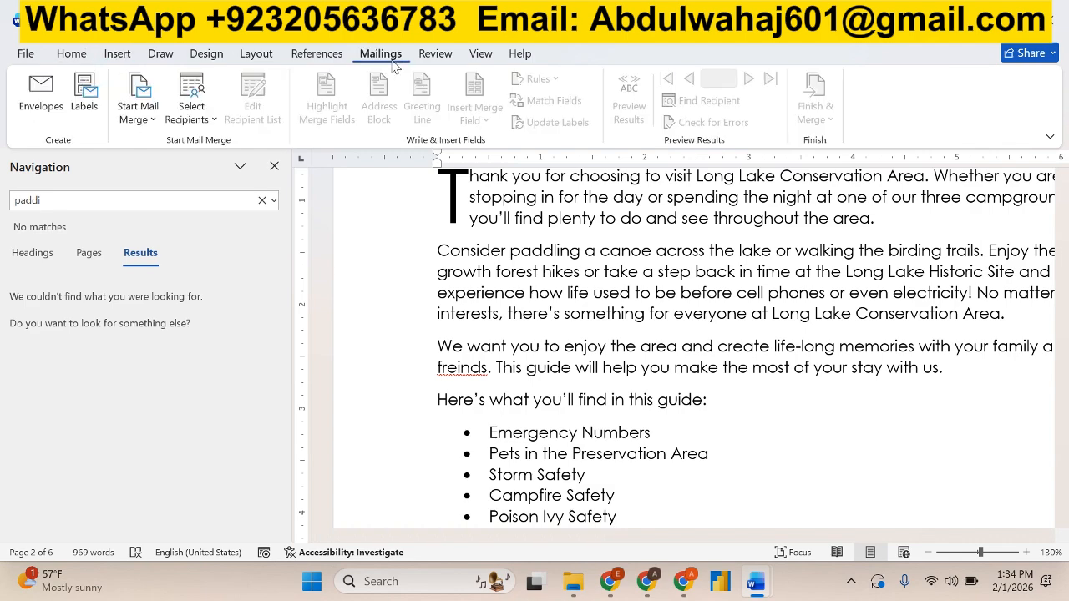
{"action": "left_click", "coordinate": [436, 54]}
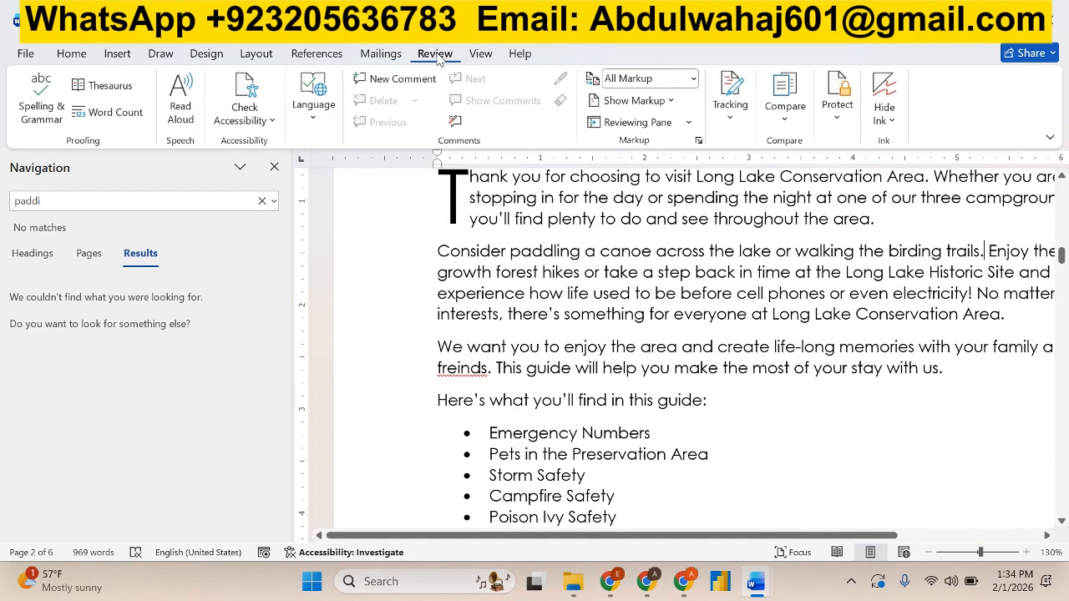
{"action": "left_click", "coordinate": [330, 52]}
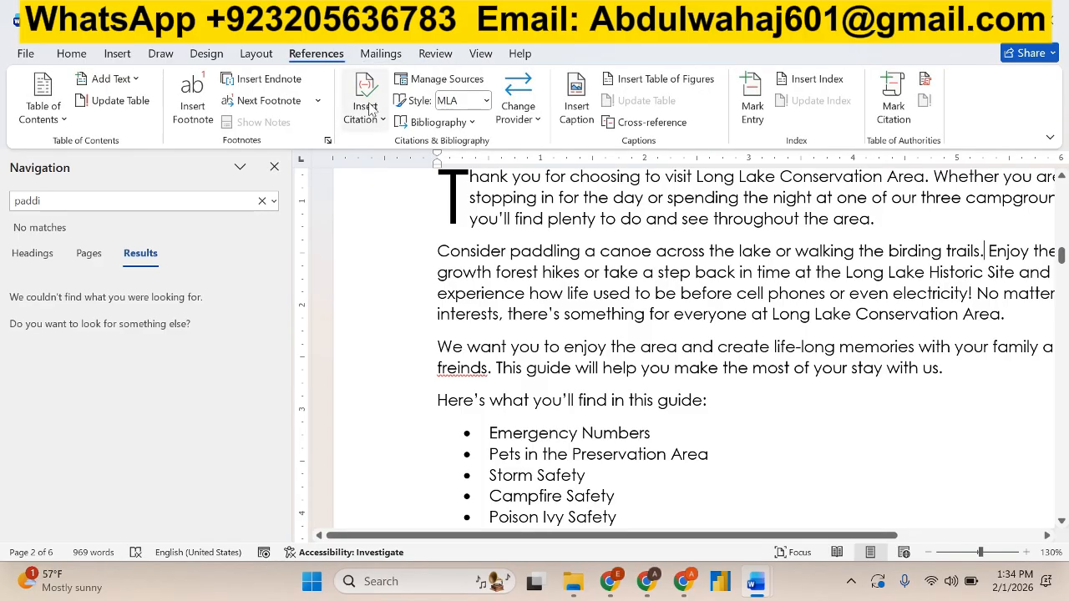
{"action": "left_click", "coordinate": [200, 109]}
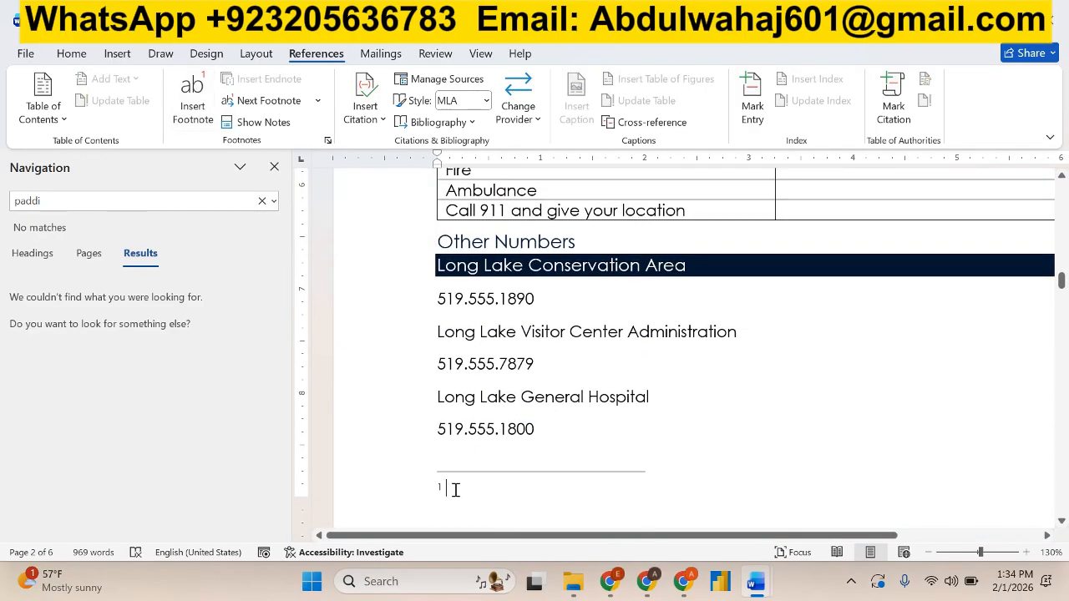
Close the document search and paste the copied 180 bird species sentence into the new footnote without its source formatting.
{"action": "left_click", "coordinate": [274, 167]}
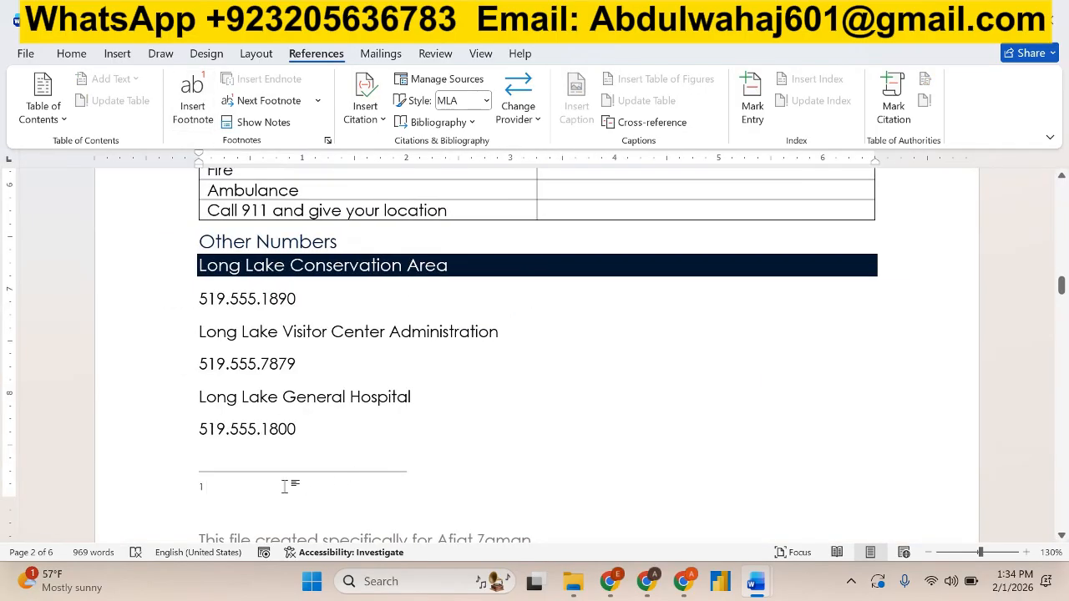
{"action": "left_click", "coordinate": [71, 53]}
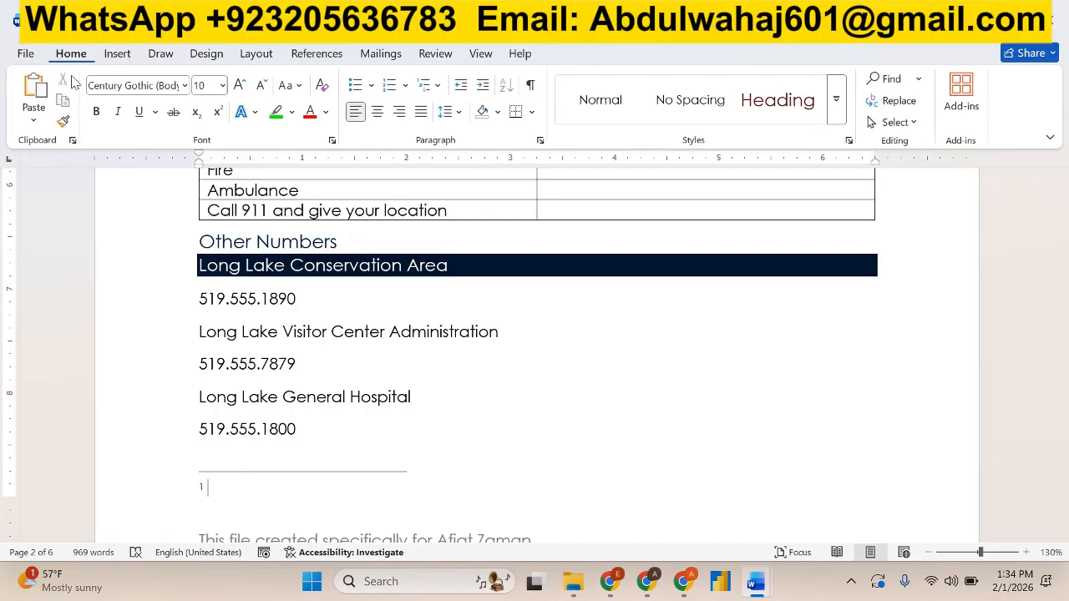
{"action": "left_click", "coordinate": [33, 119]}
{"action": "left_click", "coordinate": [126, 175]}
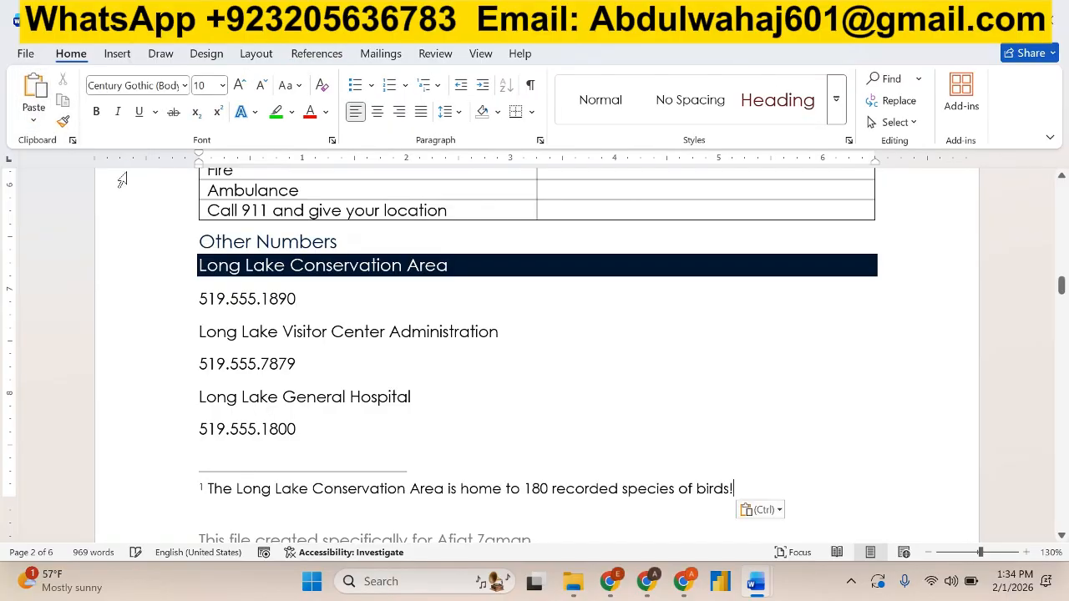
{"action": "left_click", "coordinate": [649, 401]}
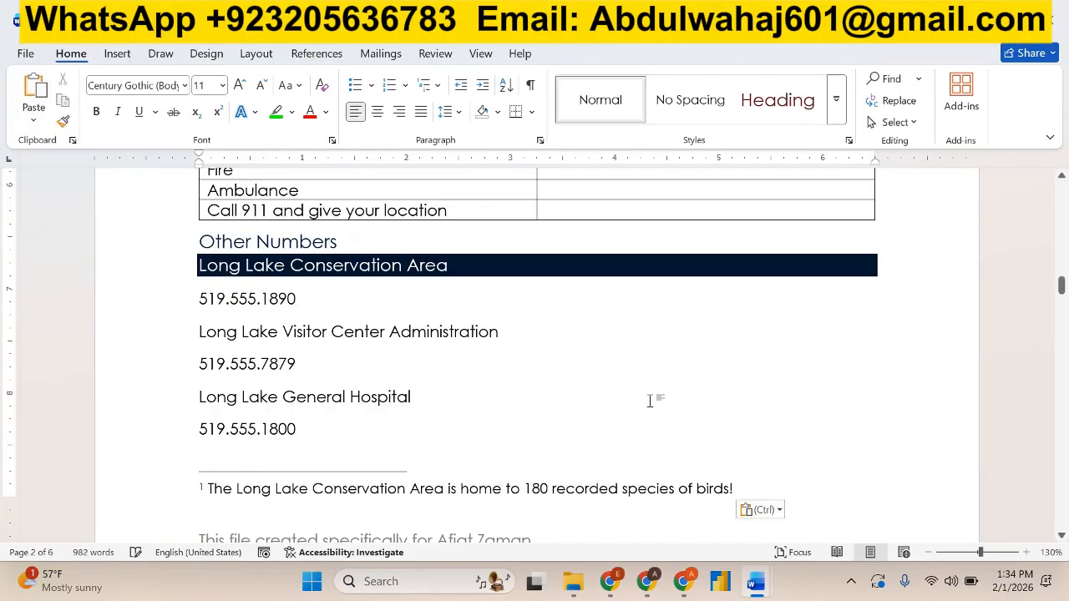
Highlight instructions 4a and 4b, including the footnote text, in bright green in the instructions document.
{"action": "key", "text": "alt+Tab"}
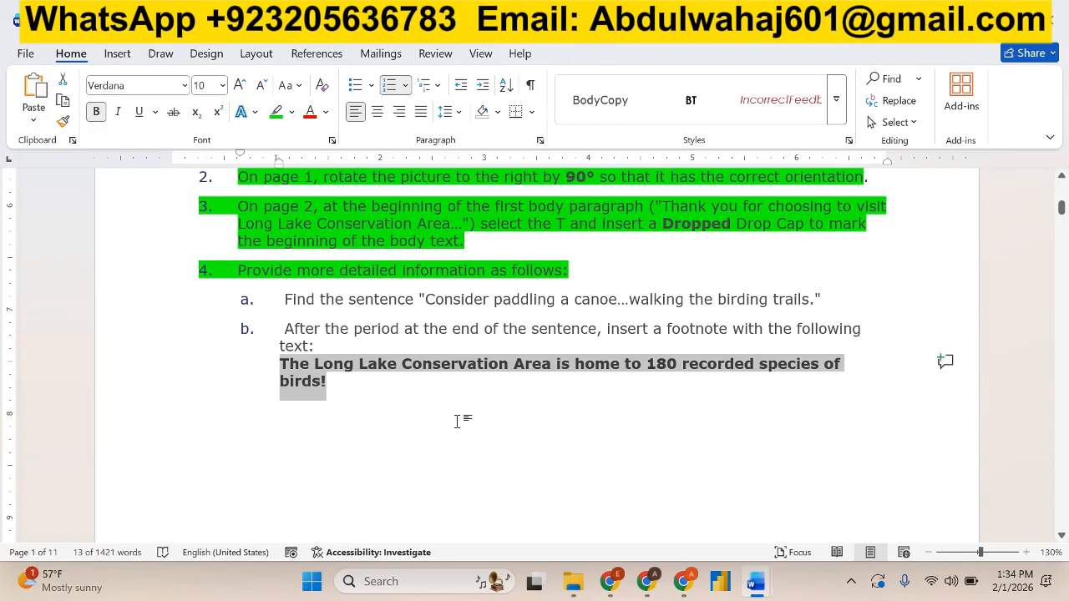
{"action": "left_click", "coordinate": [356, 390]}
{"action": "left_click_drag", "start_coordinate": [326, 381], "coordinate": [284, 297]}
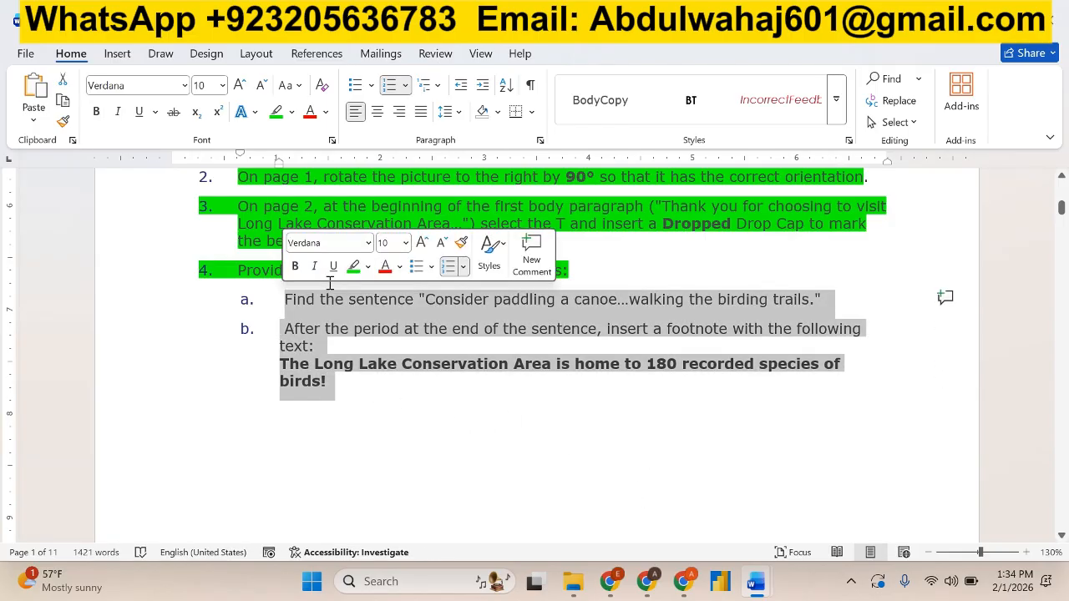
{"action": "left_click", "coordinate": [354, 266]}
Read project step 5 and locate the Emergency Calls table in the "Emergency Numbers" section of the visitor guide.
{"action": "scroll", "coordinate": [399, 394], "scroll_direction": "down", "scroll_amount": 10}
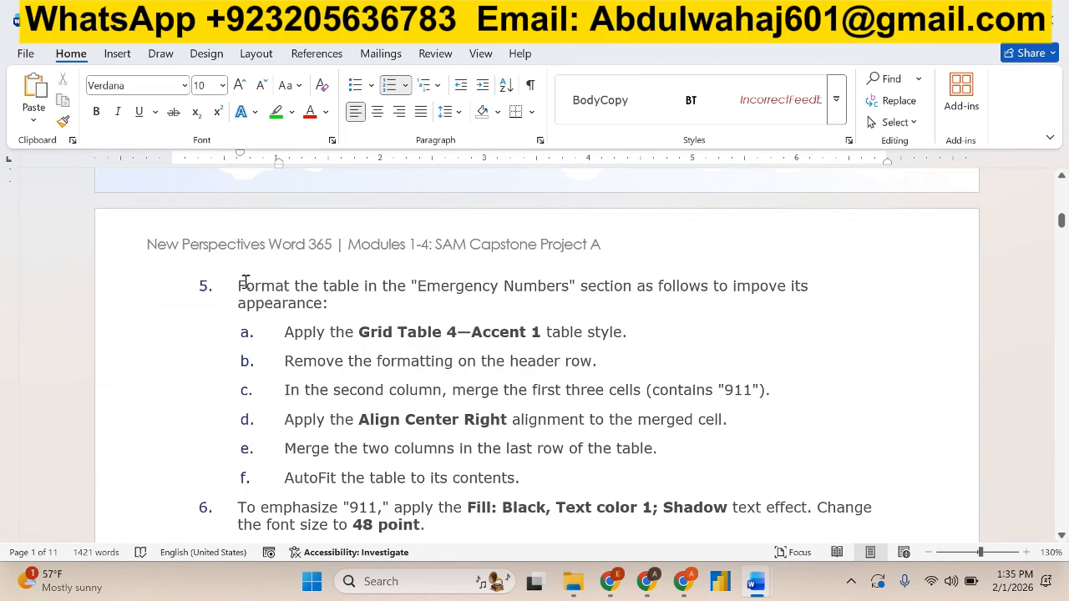
{"action": "left_click_drag", "start_coordinate": [292, 288], "coordinate": [640, 305]}
{"action": "key", "text": "alt+Tab"}
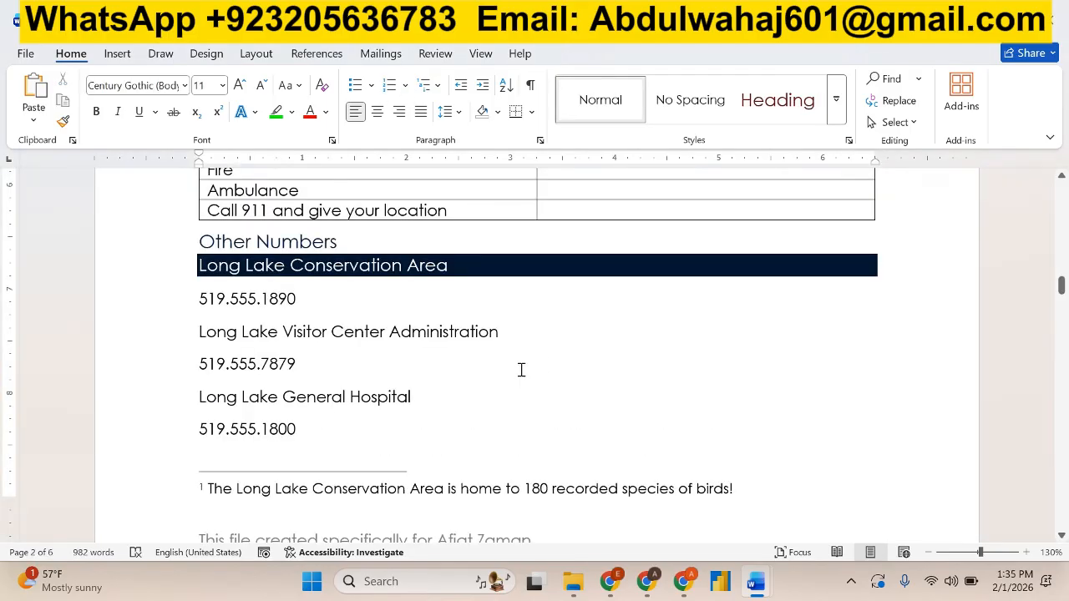
{"action": "scroll", "coordinate": [521, 370], "scroll_direction": "up", "scroll_amount": 3}
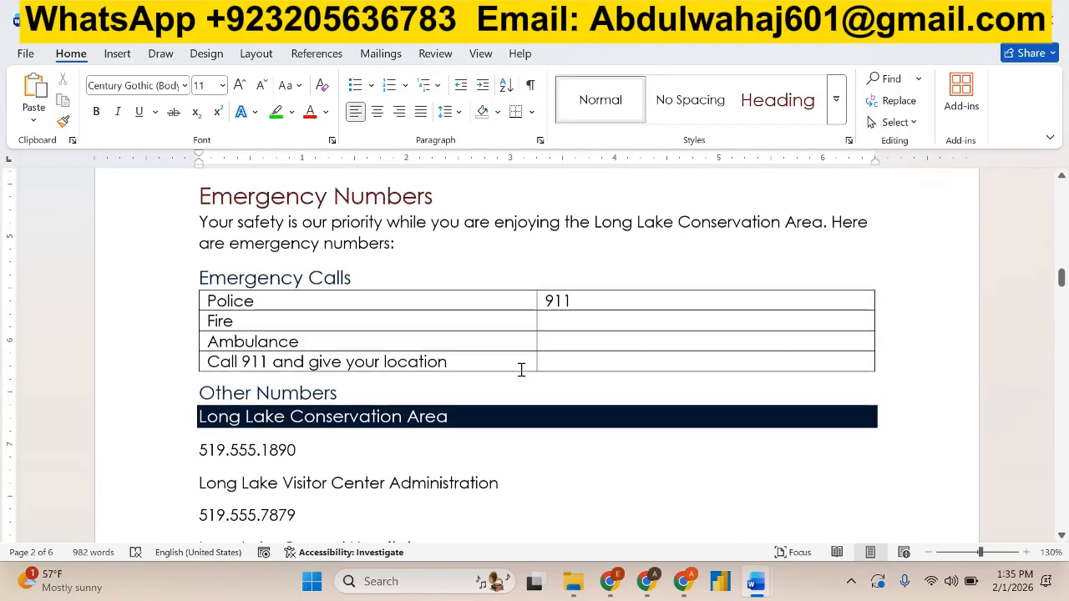
{"action": "left_click", "coordinate": [384, 198]}
{"action": "key", "text": "alt+Tab"}
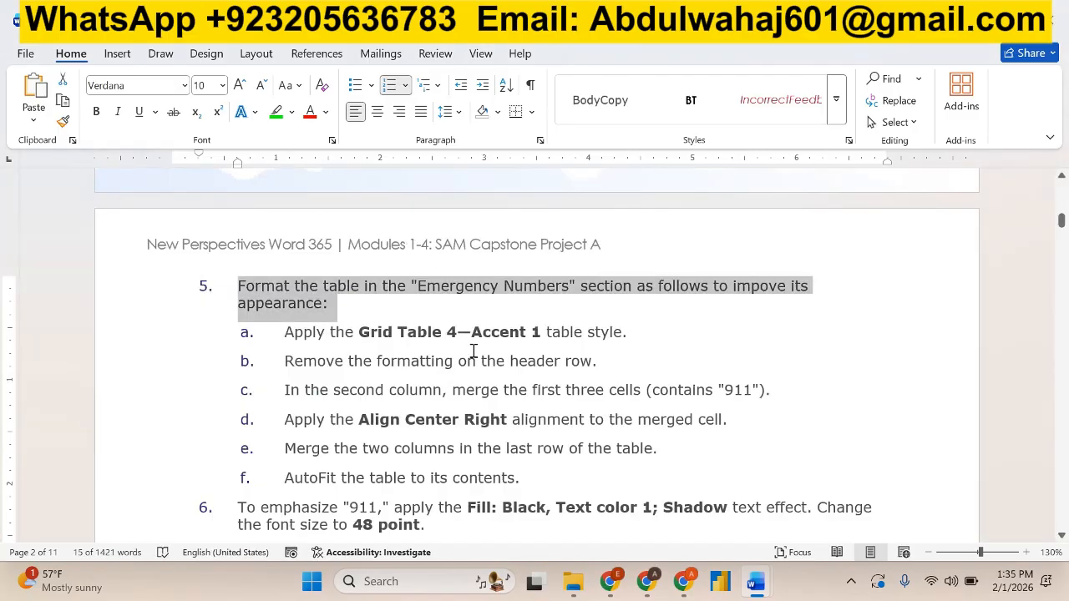
{"action": "key", "text": "alt+Tab"}
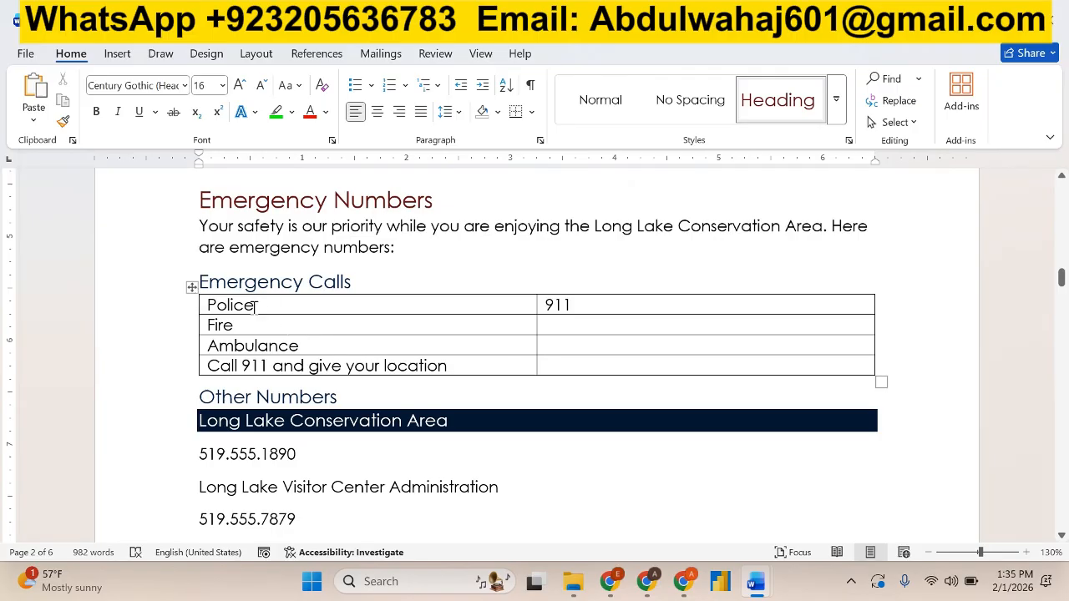
Apply the Grid Table 4 - Accent 1 style to the whole Emergency Calls table in the visitor guide.
{"action": "left_click", "coordinate": [192, 286]}
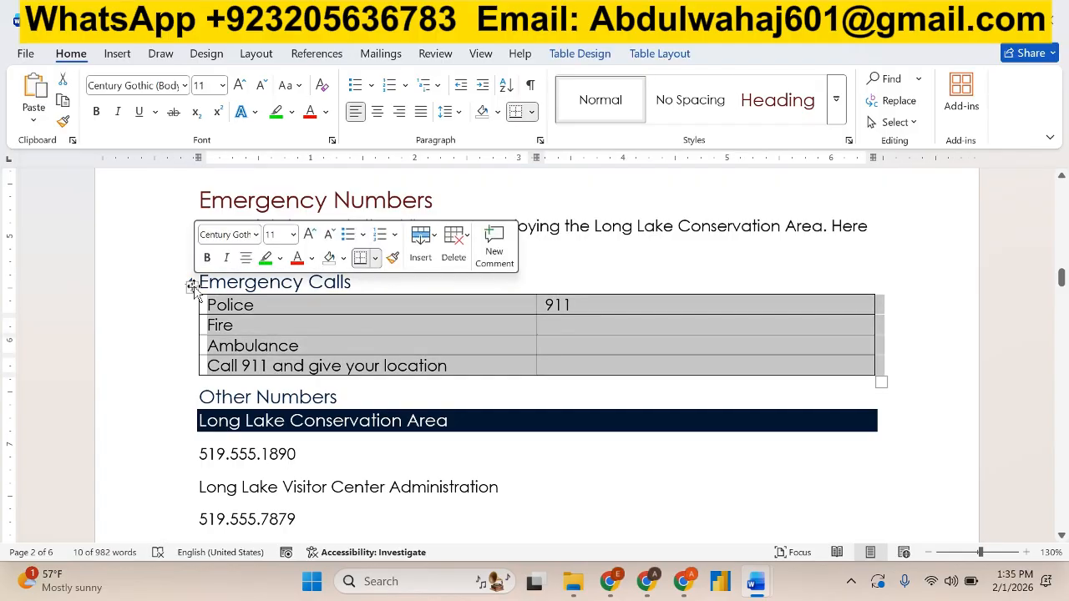
{"action": "left_click", "coordinate": [767, 583]}
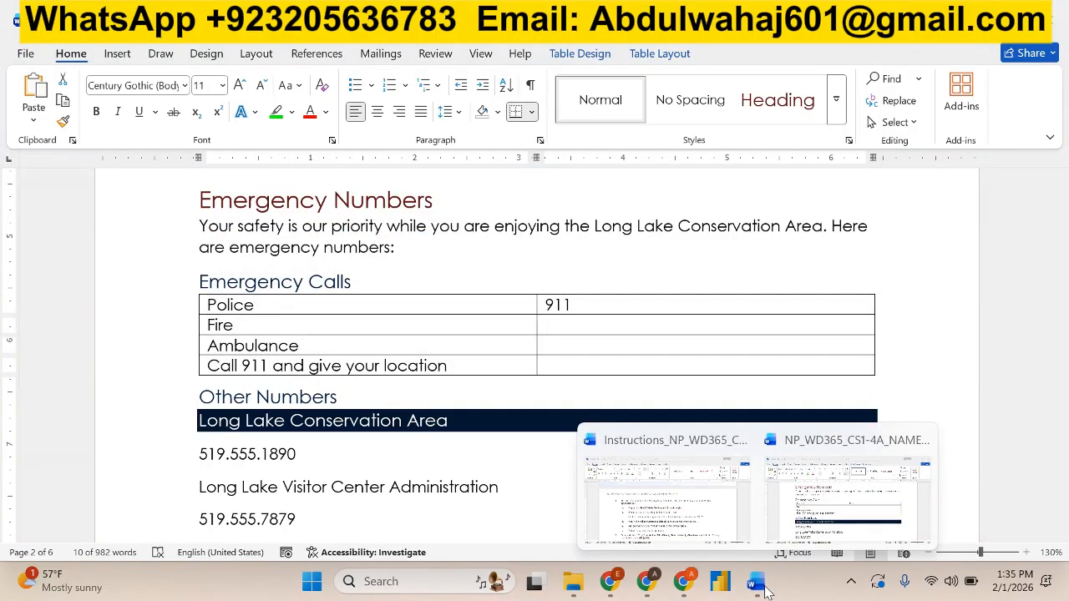
{"action": "key", "text": "Escape"}
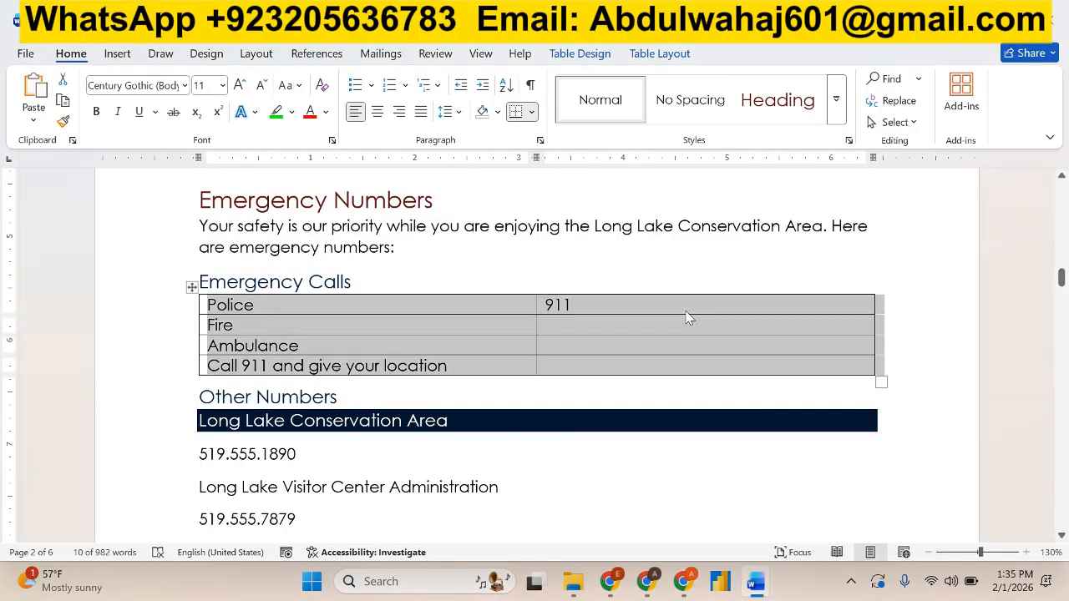
{"action": "key", "text": "alt+Tab"}
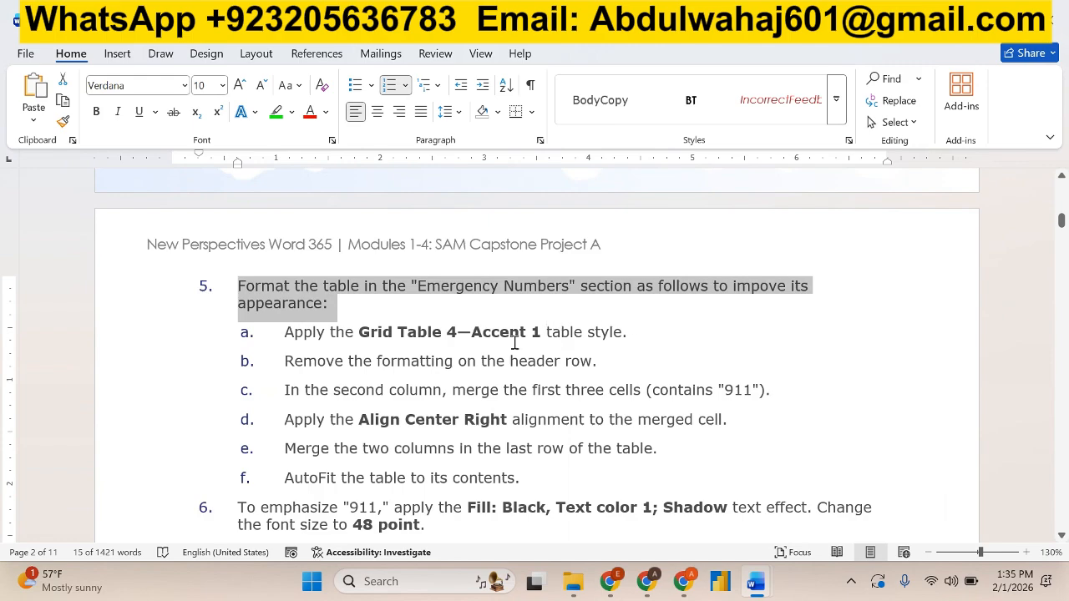
{"action": "key", "text": "alt+Tab"}
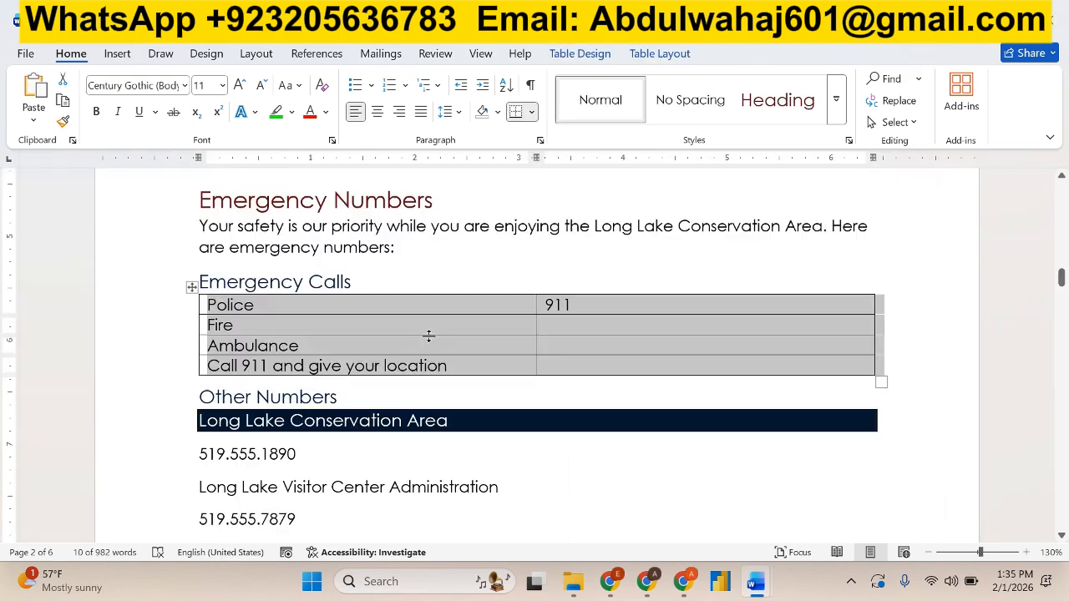
{"action": "left_click", "coordinate": [599, 55]}
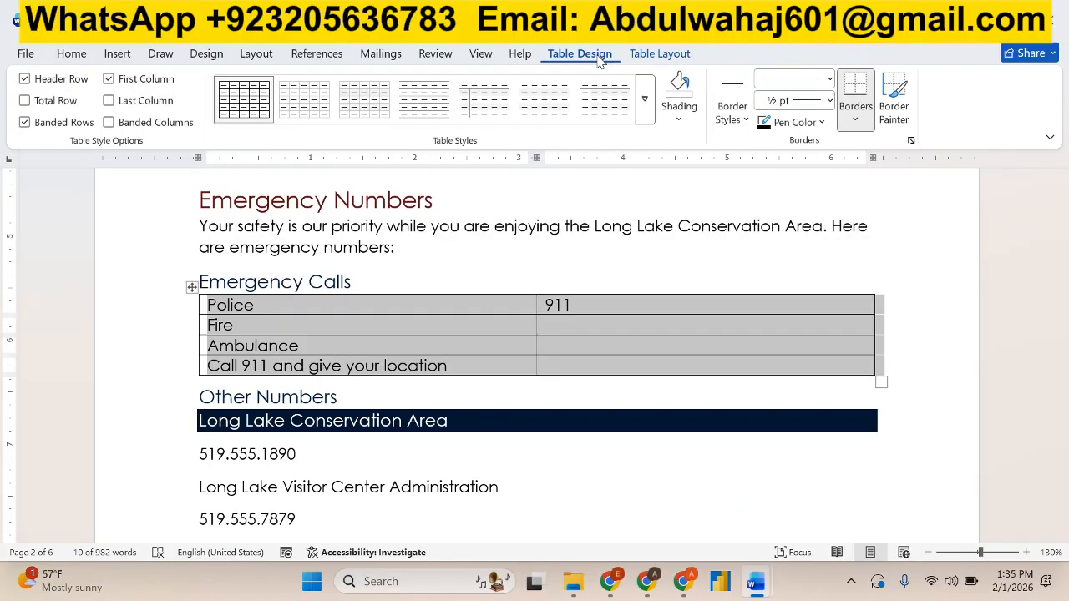
{"action": "left_click", "coordinate": [646, 117]}
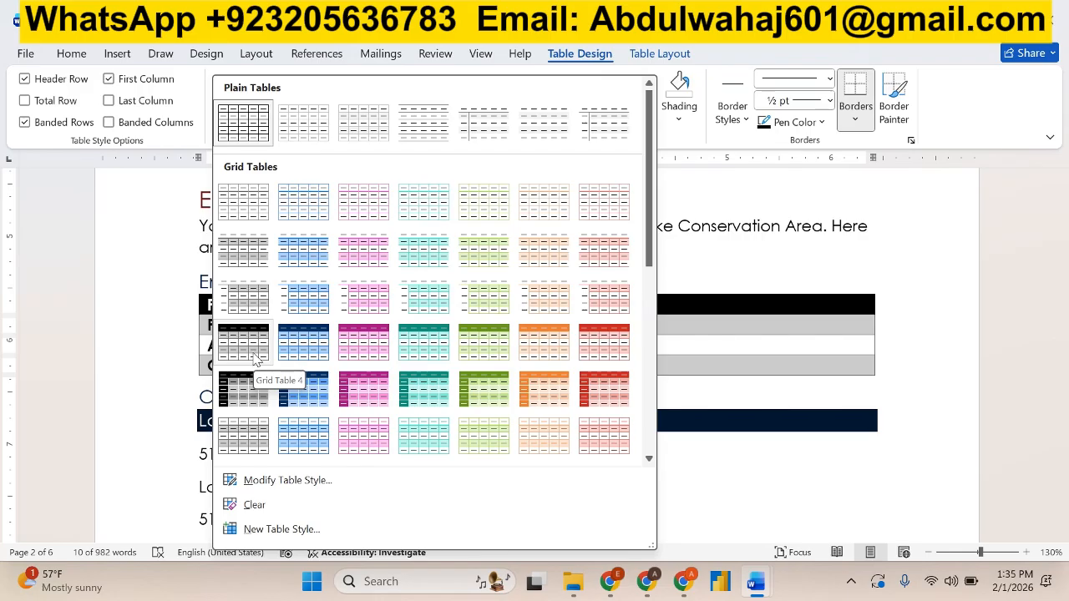
{"action": "left_click", "coordinate": [313, 349]}
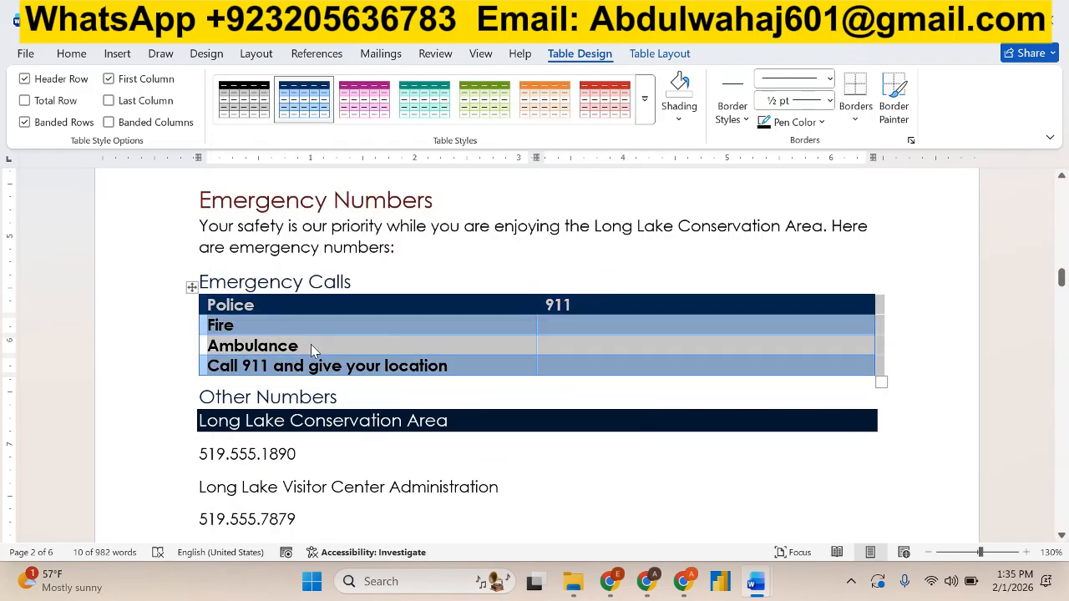
Highlight instruction 5a, about the Grid Table 4—Accent 1 style, in green in the instructions document.
{"action": "key", "text": "alt+Tab"}
{"action": "left_click", "coordinate": [398, 331]}
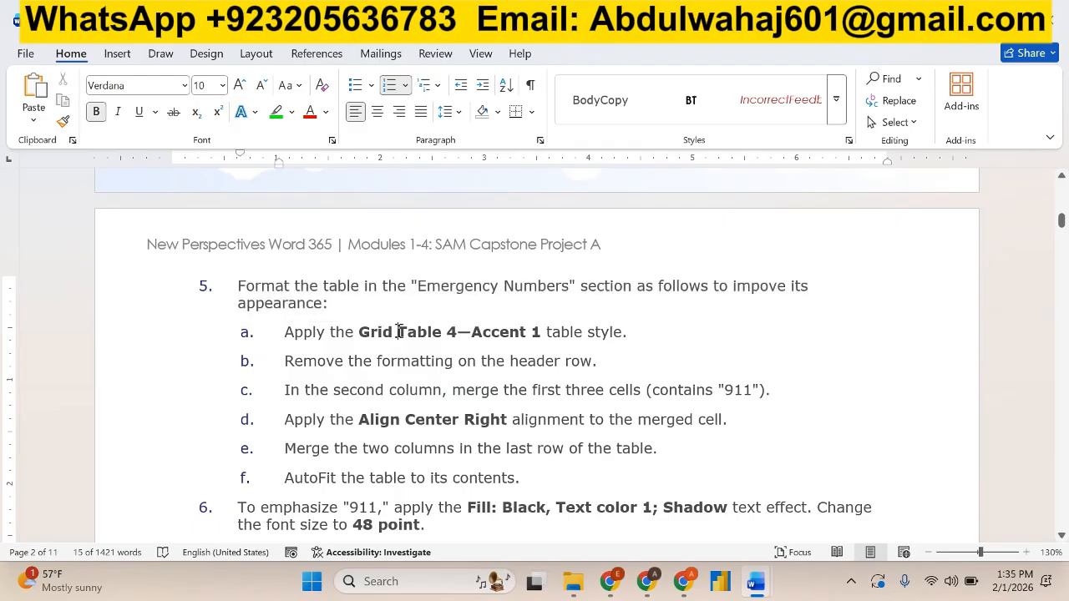
{"action": "triple_click", "coordinate": [398, 331]}
{"action": "left_click", "coordinate": [474, 304]}
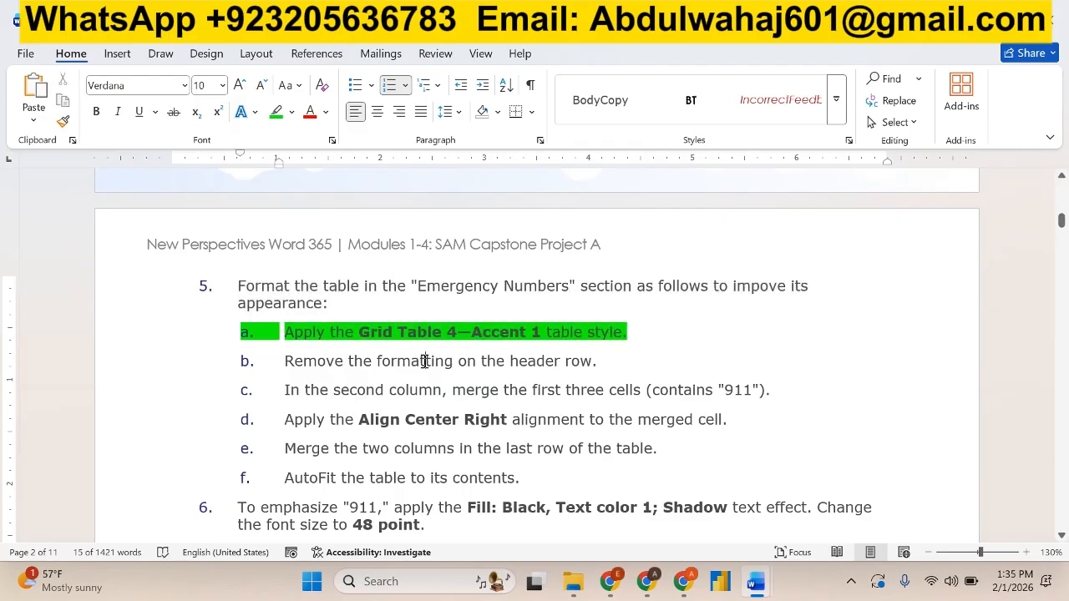
Read instruction 5b and remove the header row formatting from the Emergency Calls table in the visitor guide.
{"action": "triple_click", "coordinate": [426, 362]}
{"action": "left_click", "coordinate": [785, 410]}
{"action": "key", "text": "alt+Tab"}
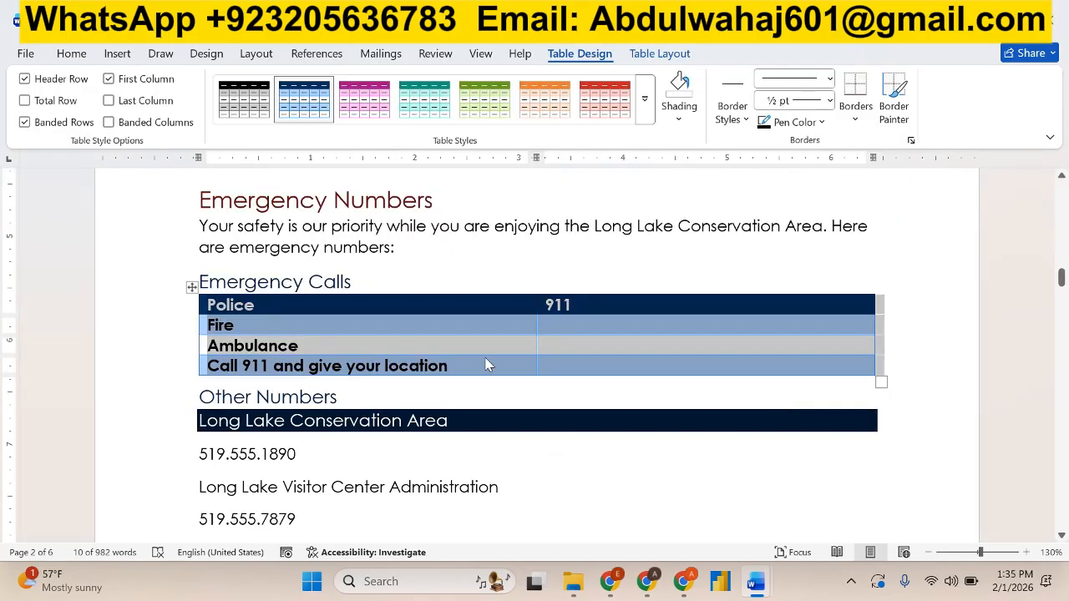
{"action": "left_click", "coordinate": [315, 312]}
{"action": "triple_click", "coordinate": [305, 305]}
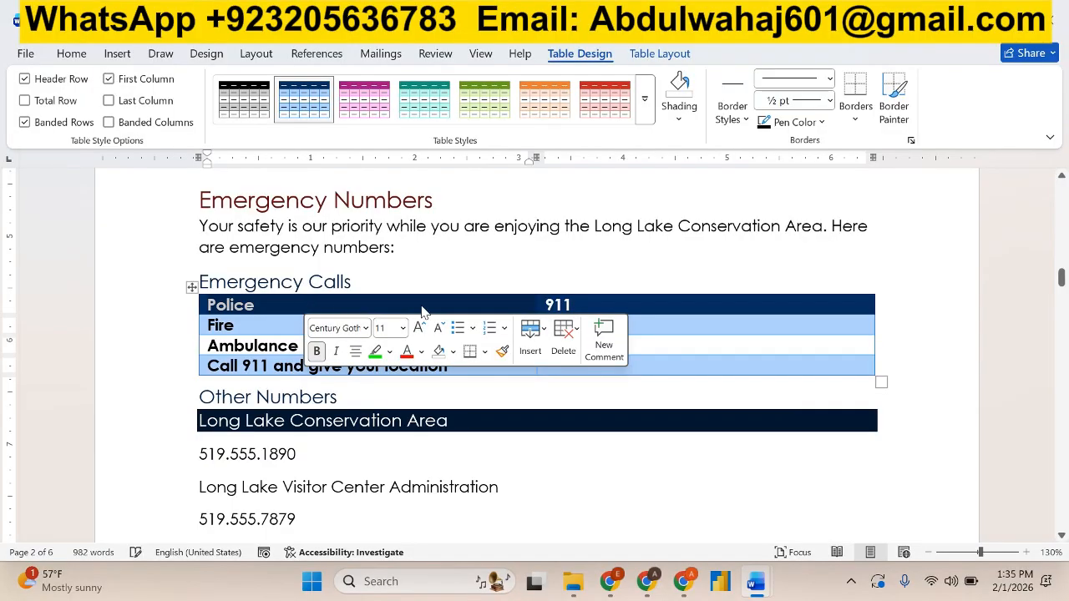
{"action": "left_click", "coordinate": [600, 312]}
{"action": "left_click_drag", "start_coordinate": [594, 306], "coordinate": [358, 308]}
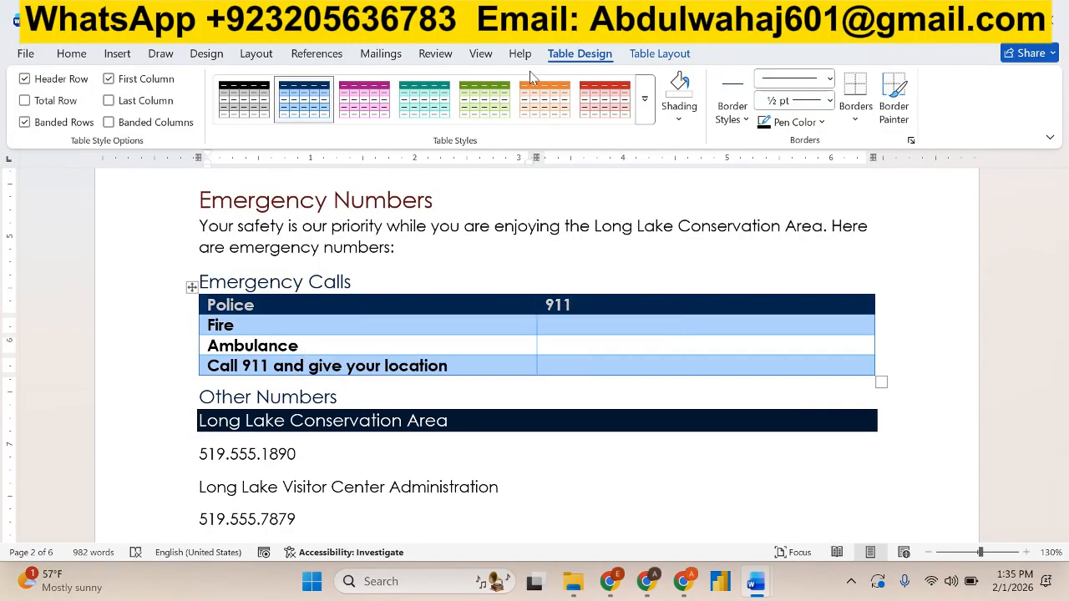
{"action": "left_click", "coordinate": [26, 80]}
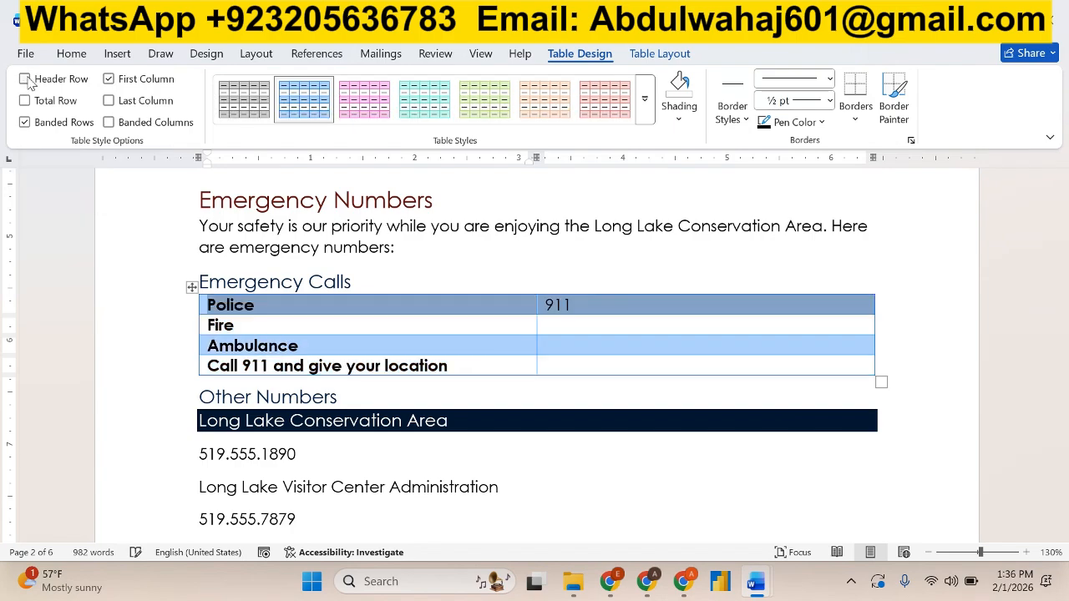
{"action": "left_click", "coordinate": [481, 320]}
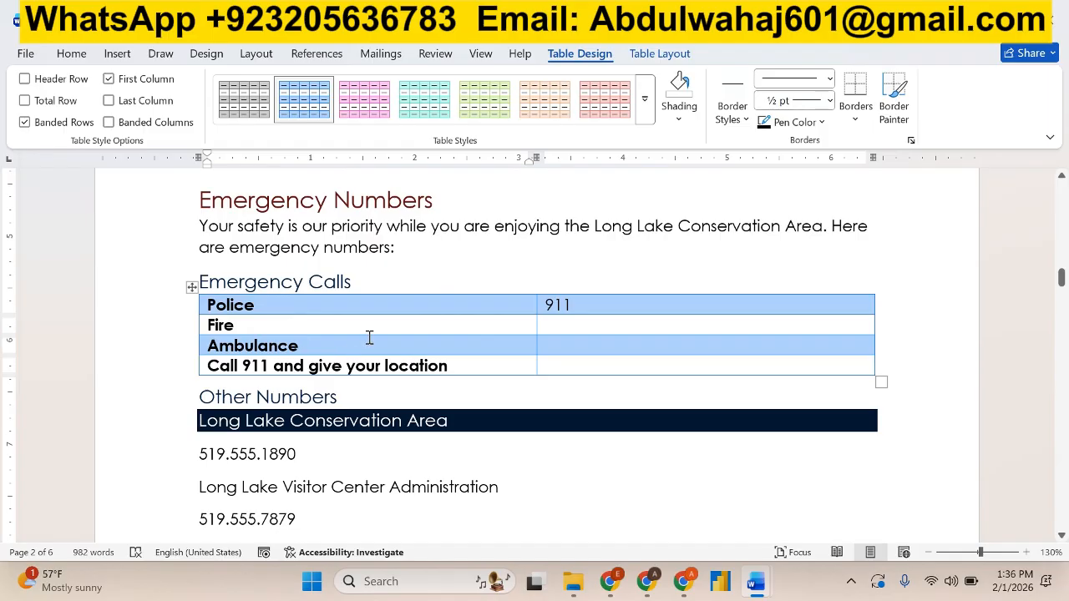
Compare the table with instruction 5b and highlight that instruction in green in the instructions document.
{"action": "key", "text": "alt+Tab"}
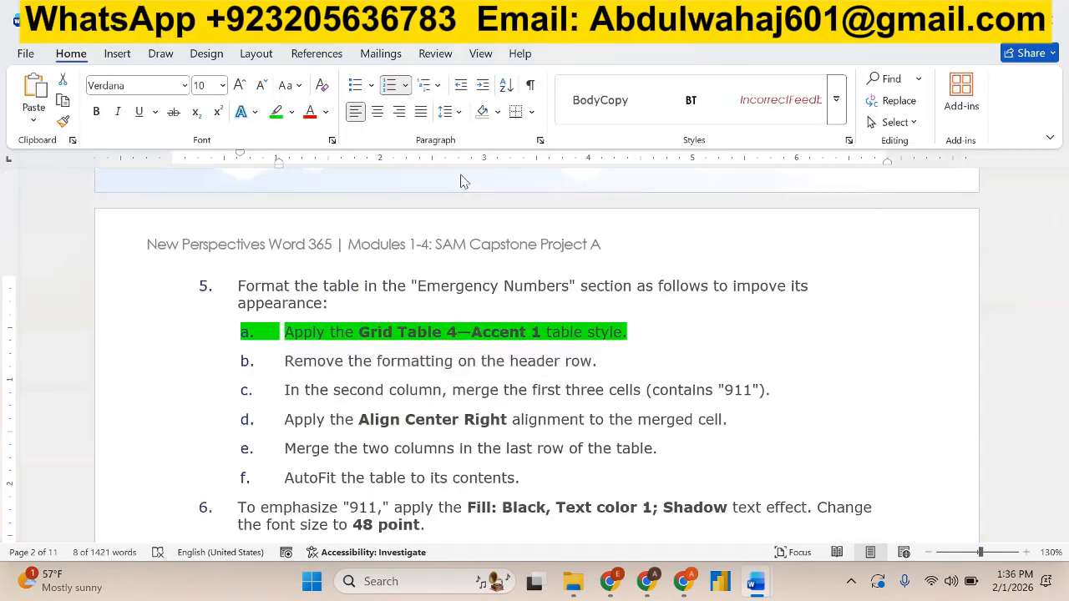
{"action": "key", "text": "alt+Tab"}
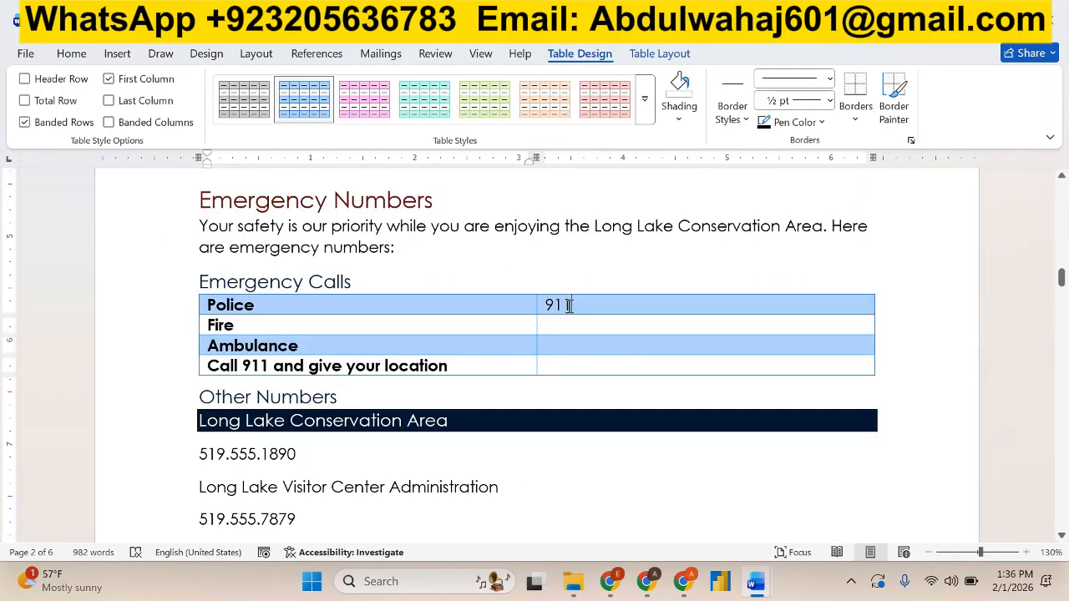
{"action": "left_click_drag", "start_coordinate": [570, 304], "coordinate": [290, 296]}
{"action": "key", "text": "alt+Tab"}
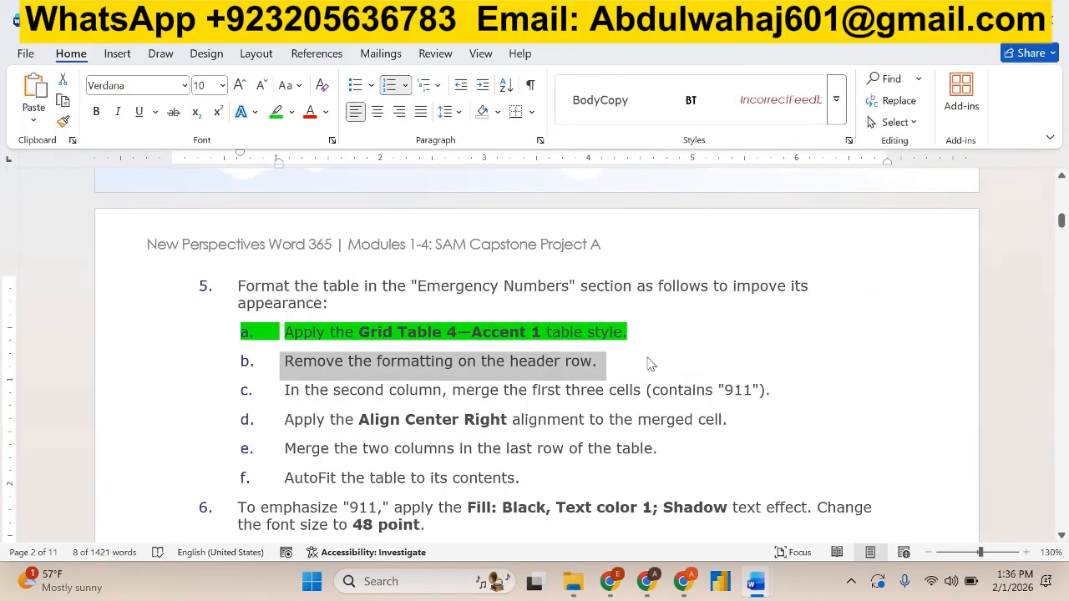
{"action": "left_click", "coordinate": [276, 111]}
Merge the first three cells of the Emergency Calls table's second column, and highlight the merge wording of instruction 5c in green.
{"action": "left_click", "coordinate": [282, 395]}
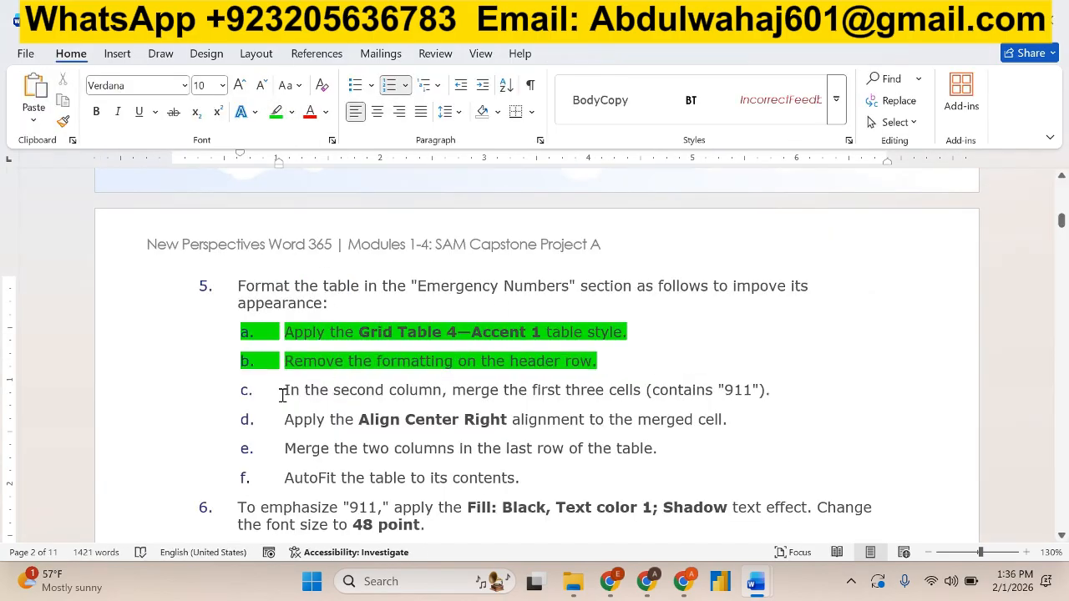
{"action": "left_click_drag", "start_coordinate": [288, 389], "coordinate": [632, 389]}
{"action": "key", "text": "alt+Tab"}
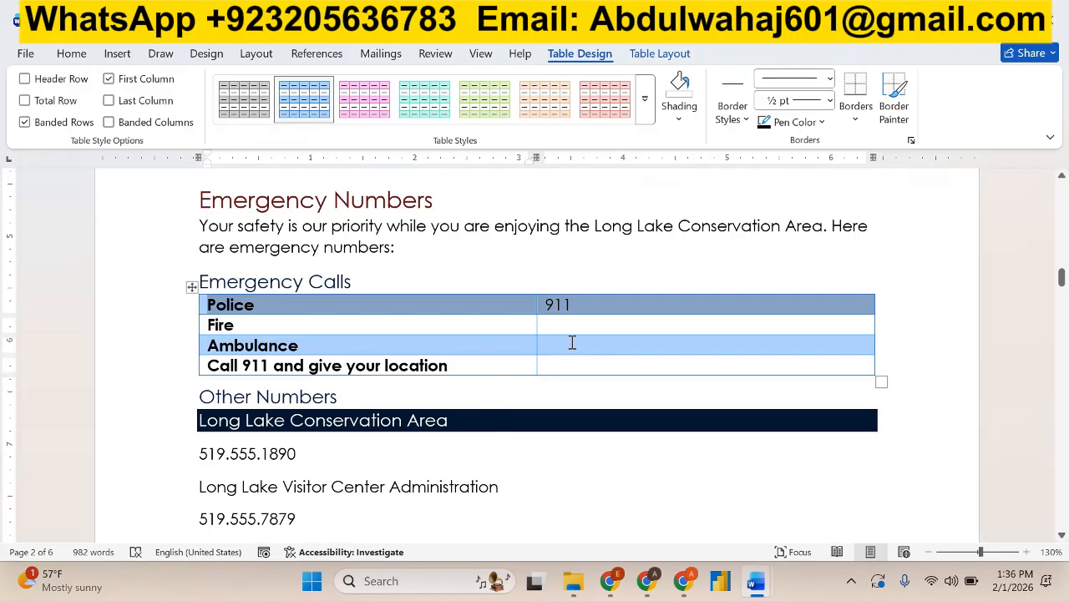
{"action": "left_click", "coordinate": [598, 310]}
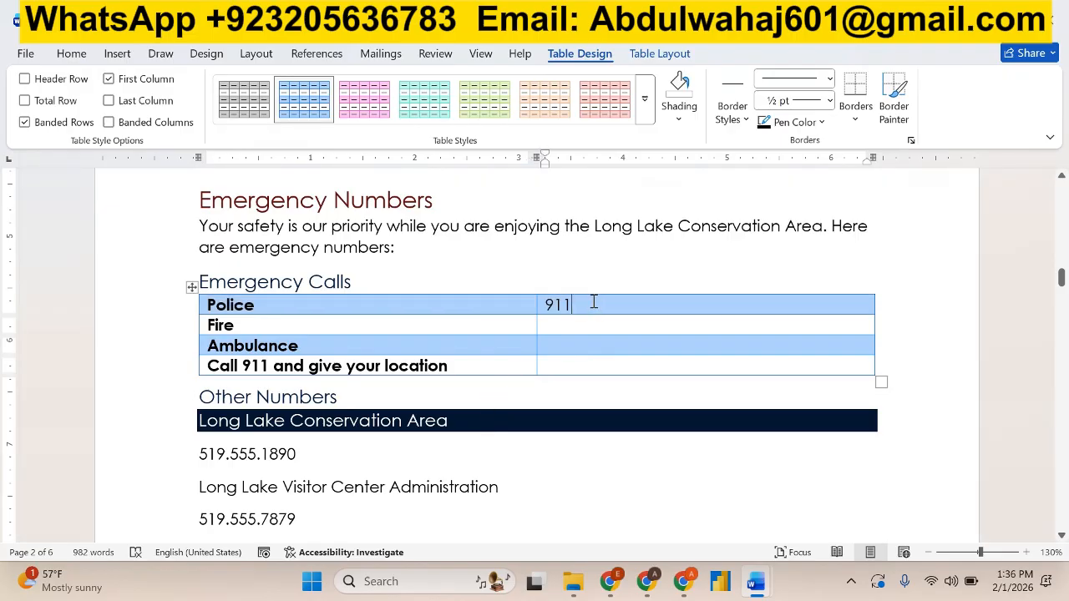
{"action": "left_click_drag", "start_coordinate": [593, 302], "coordinate": [590, 343]}
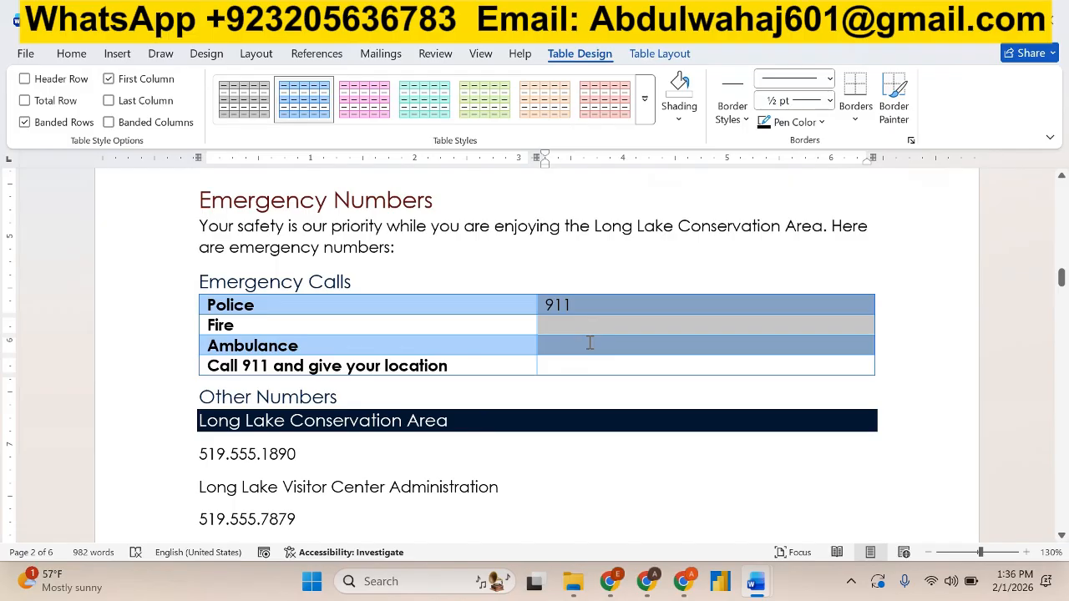
{"action": "left_click", "coordinate": [811, 179]}
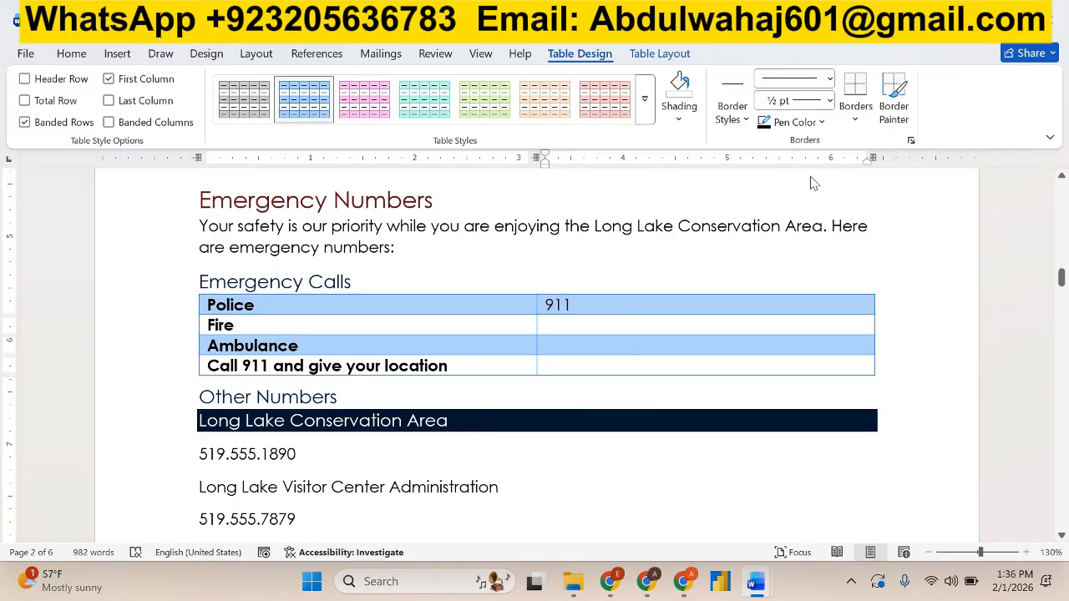
{"action": "key", "text": "alt+Tab"}
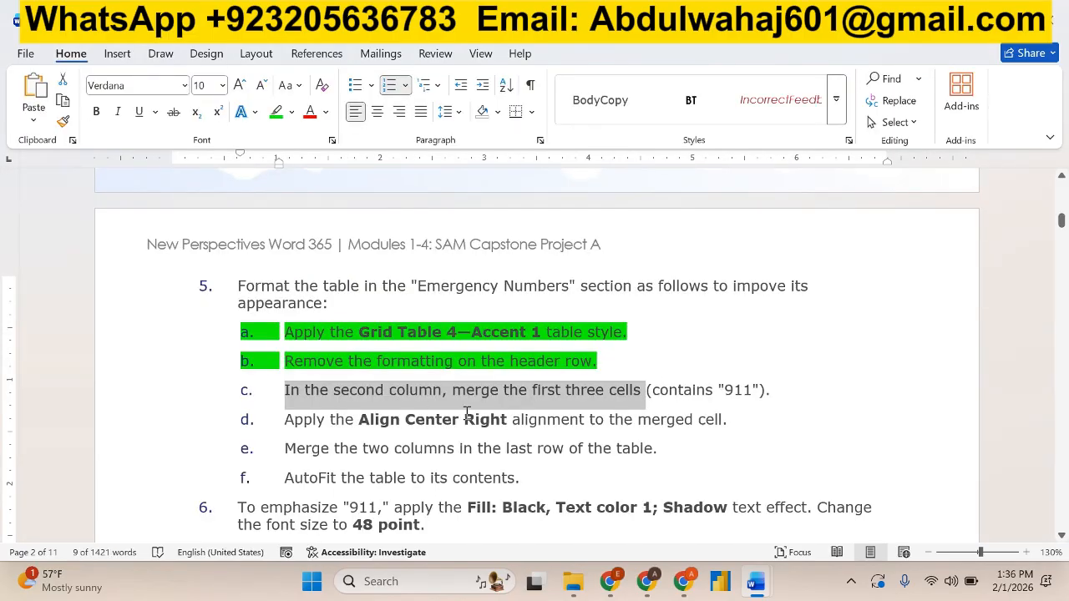
{"action": "key", "text": "alt+Tab"}
{"action": "key", "text": "alt+Tab"}
{"action": "key", "text": "alt+Tab"}
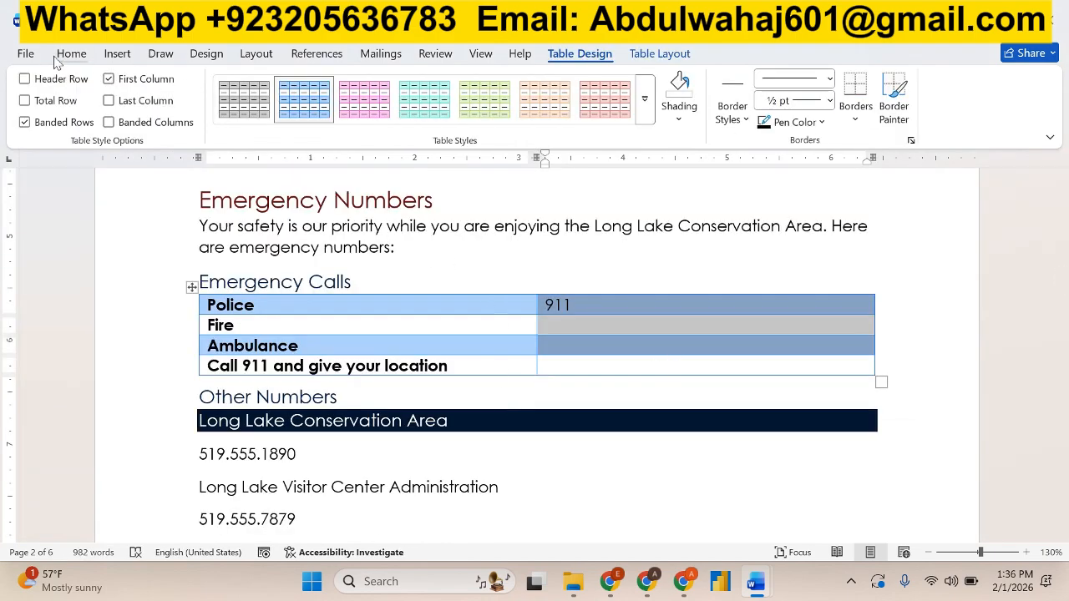
{"action": "right_click", "coordinate": [568, 312]}
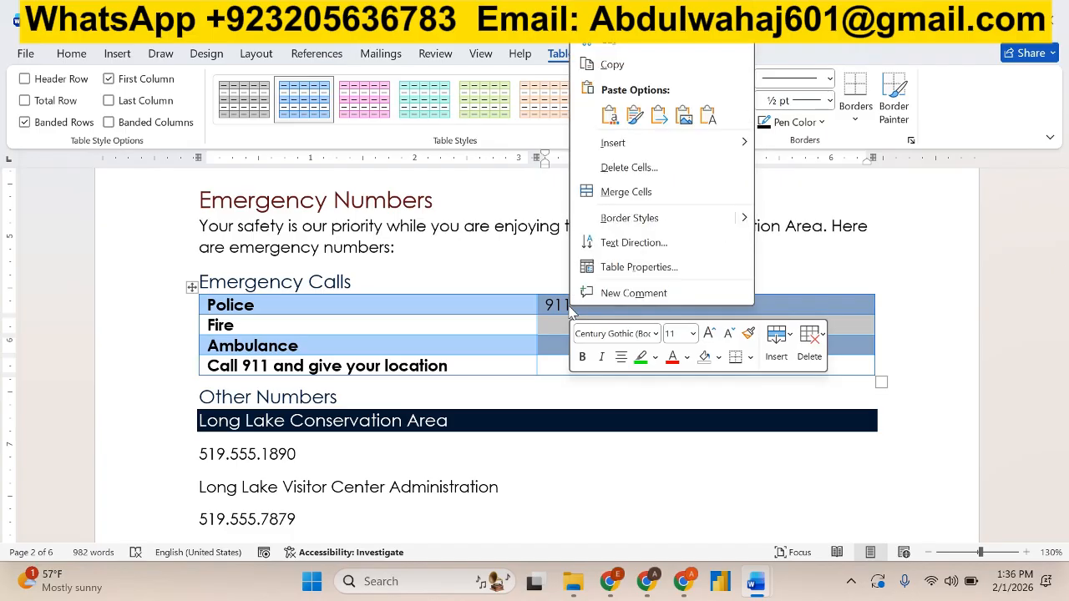
{"action": "left_click", "coordinate": [629, 193]}
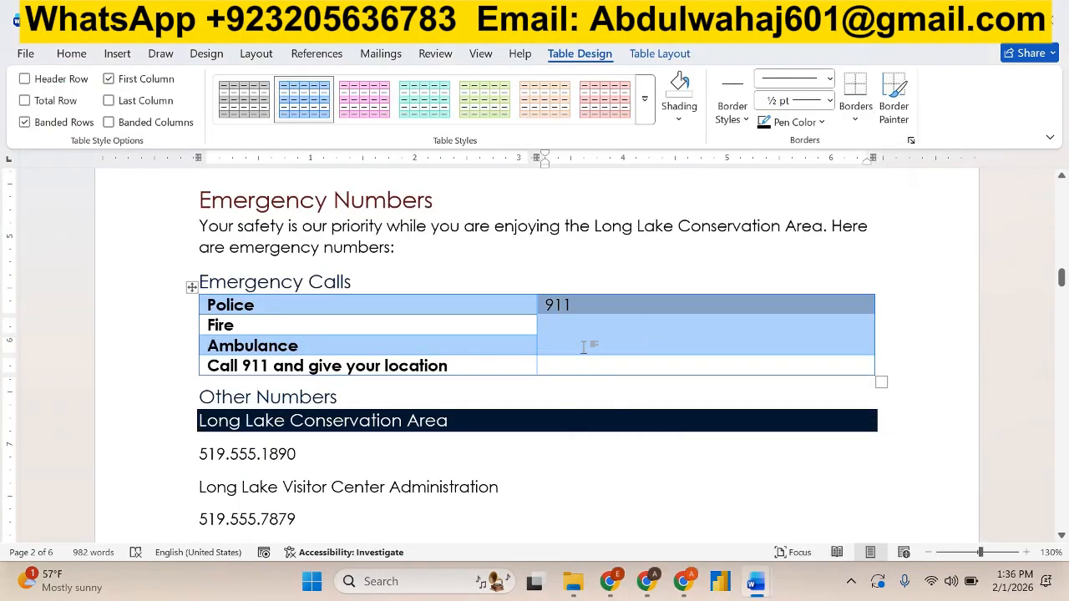
{"action": "key", "text": "alt+Tab"}
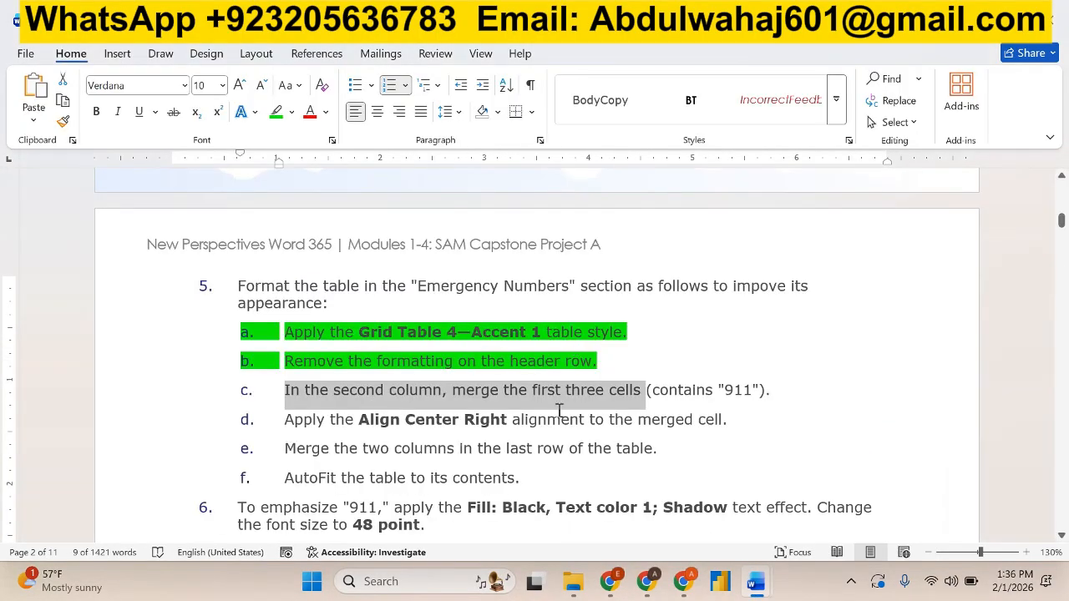
{"action": "left_click", "coordinate": [275, 111]}
Apply Align Center Right alignment to the merged "911" cell, and highlight the alignment wording of instruction 5d in green.
{"action": "left_click", "coordinate": [309, 421]}
{"action": "left_click_drag", "start_coordinate": [299, 421], "coordinate": [516, 419]}
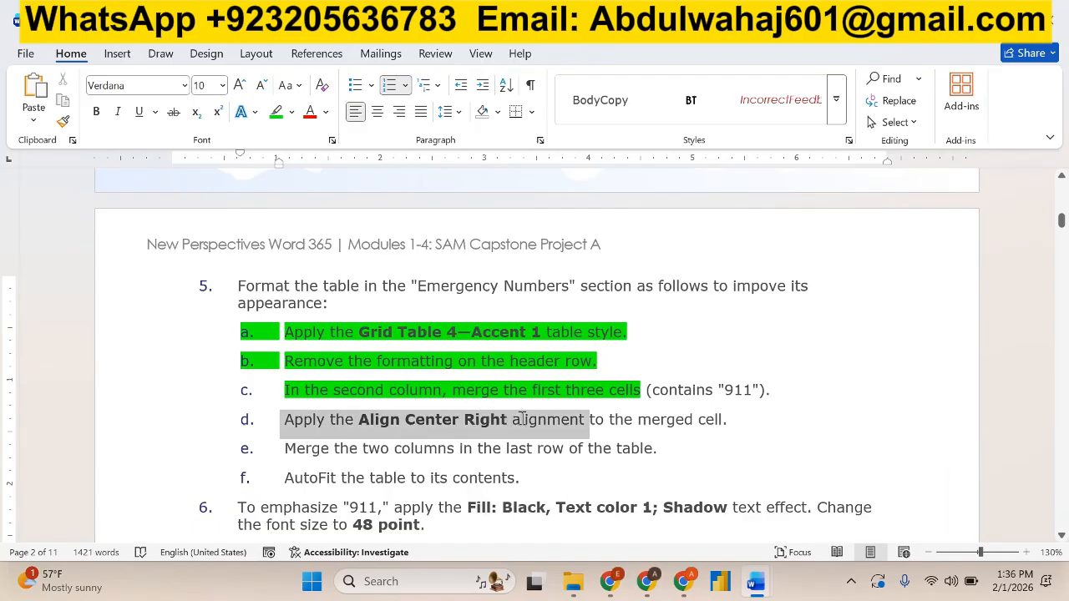
{"action": "key", "text": "alt+Tab"}
{"action": "left_click_drag", "start_coordinate": [535, 421], "coordinate": [620, 420]}
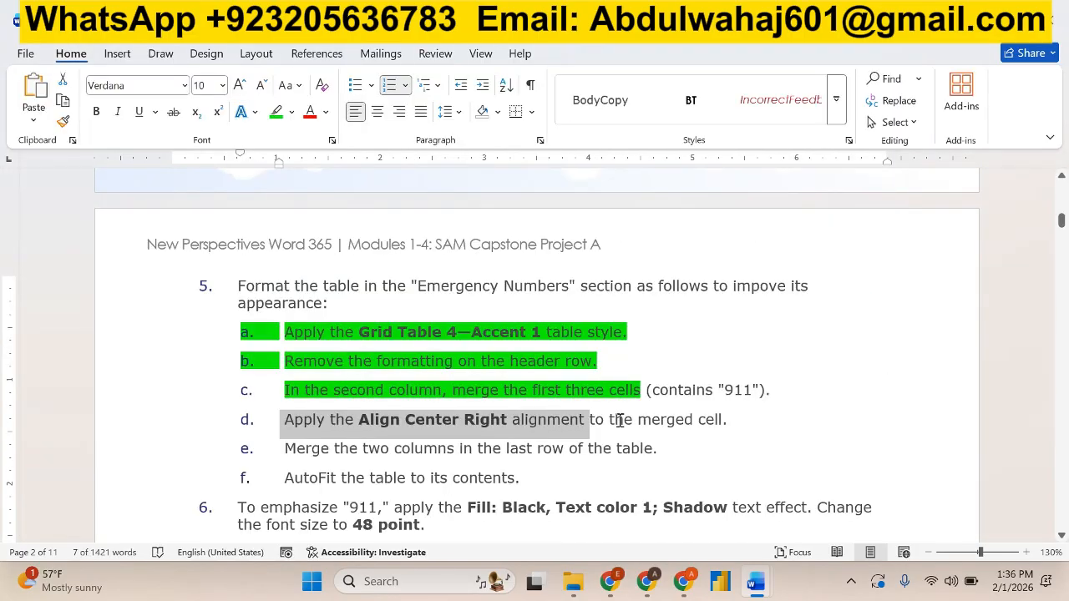
{"action": "key", "text": "alt+Tab"}
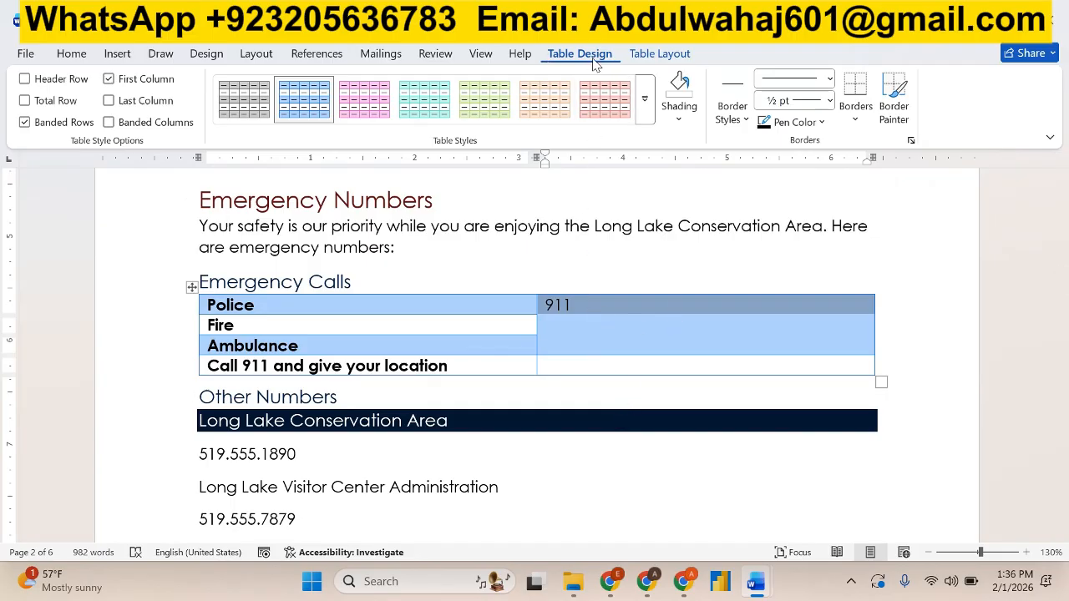
{"action": "left_click", "coordinate": [641, 56]}
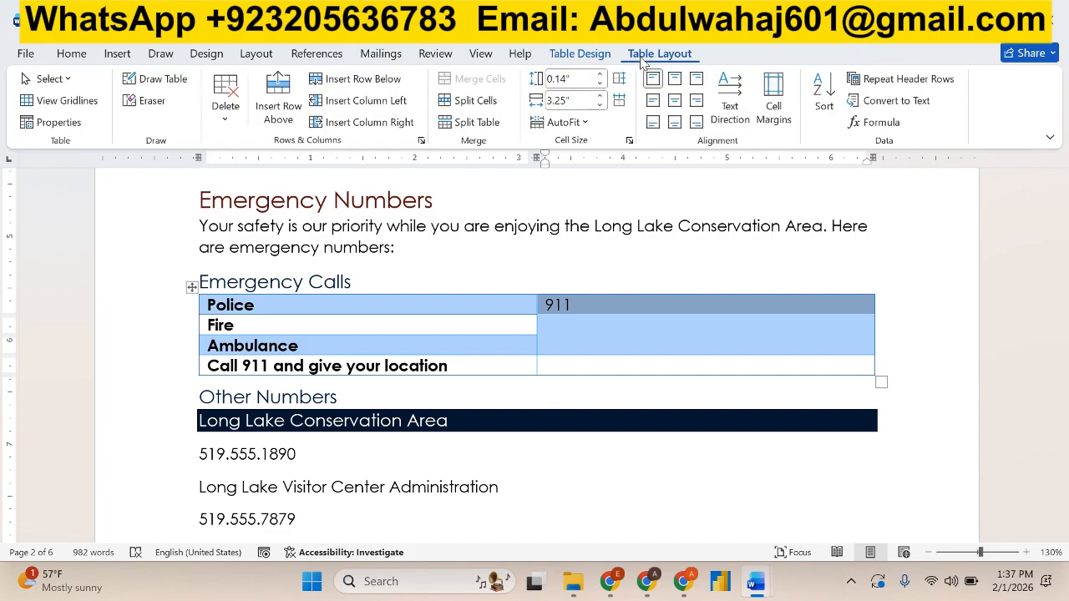
{"action": "left_click", "coordinate": [700, 101]}
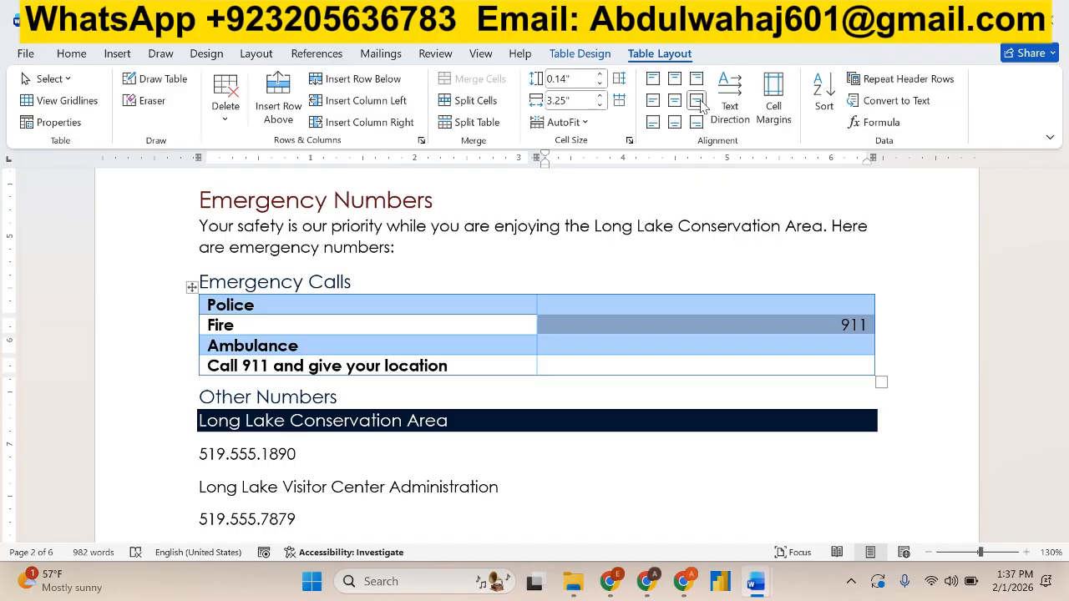
{"action": "key", "text": "alt+Tab"}
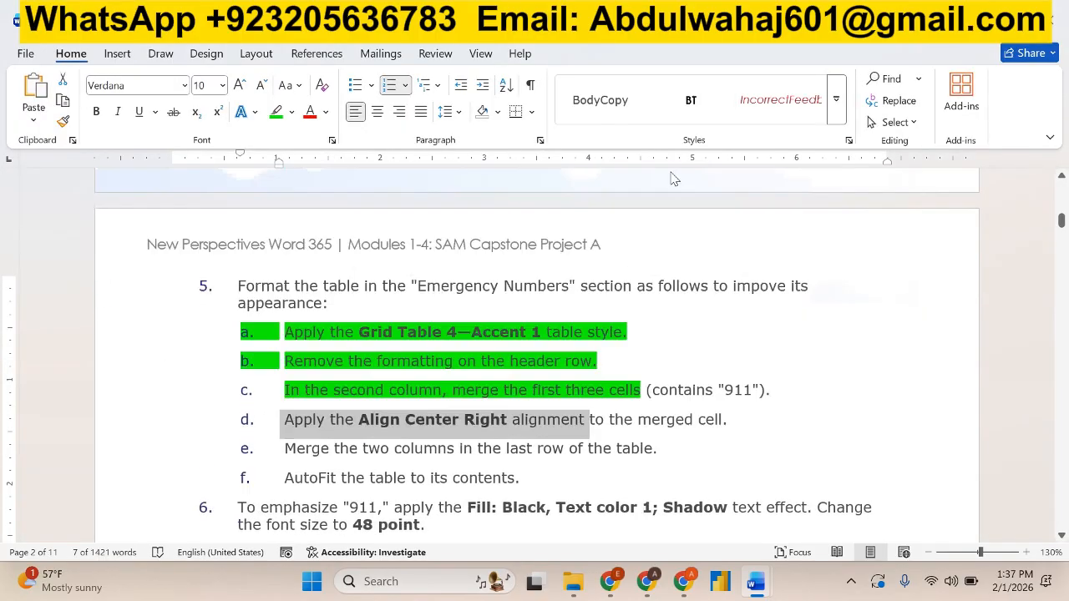
{"action": "left_click", "coordinate": [276, 111]}
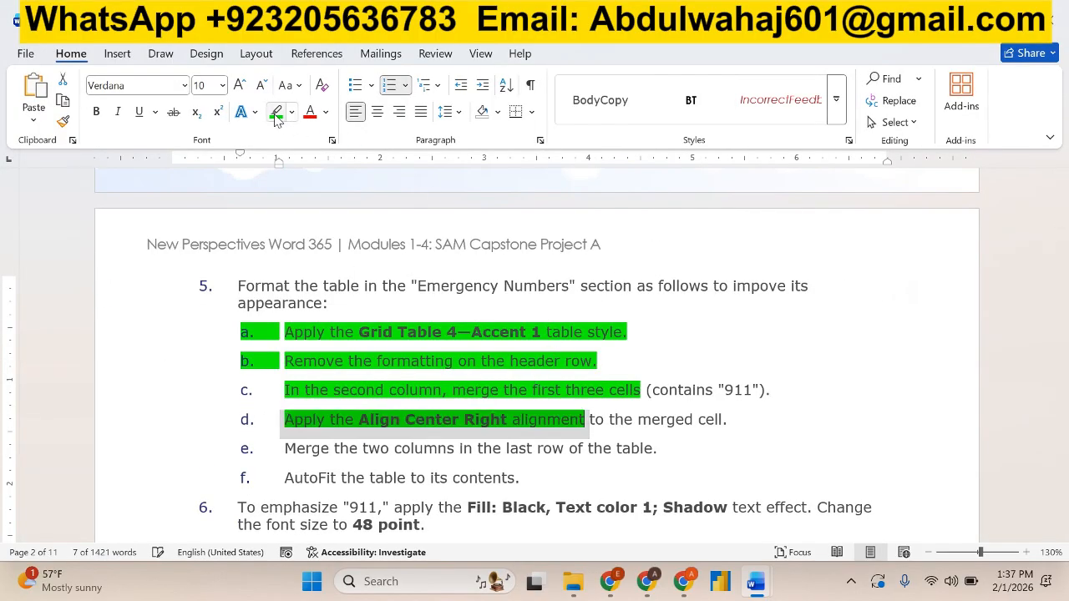
Merge the two cells in the last row of the Emergency Calls table, and highlight the merge wording of instruction 5e in green.
{"action": "left_click", "coordinate": [414, 409]}
{"action": "scroll", "coordinate": [415, 409], "scroll_direction": "down", "scroll_amount": 1}
{"action": "left_click_drag", "start_coordinate": [331, 397], "coordinate": [557, 404]}
{"action": "key", "text": "alt+Tab"}
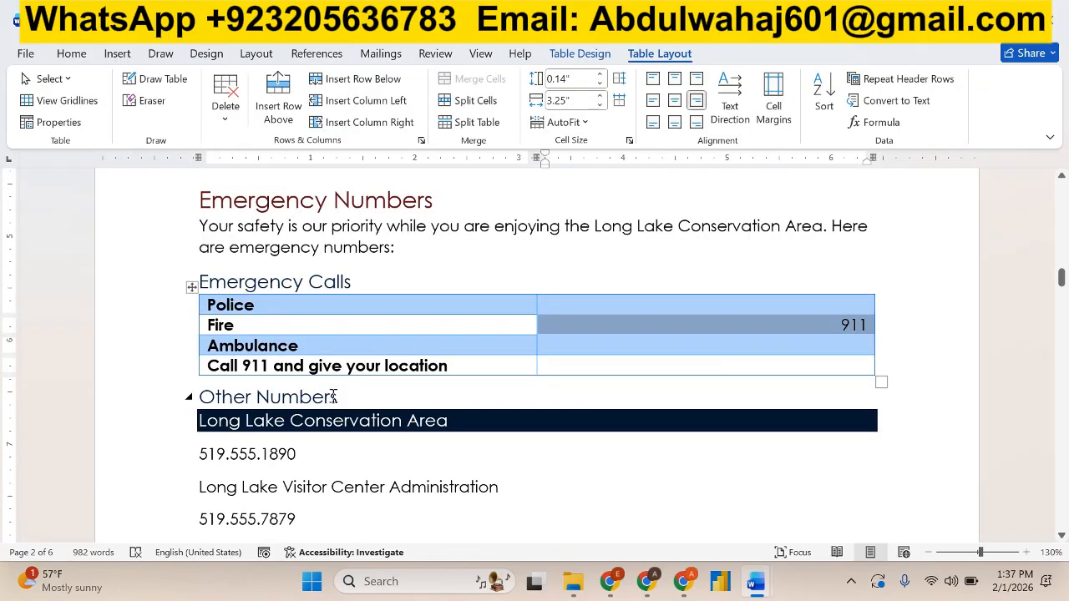
{"action": "left_click_drag", "start_coordinate": [315, 368], "coordinate": [581, 370]}
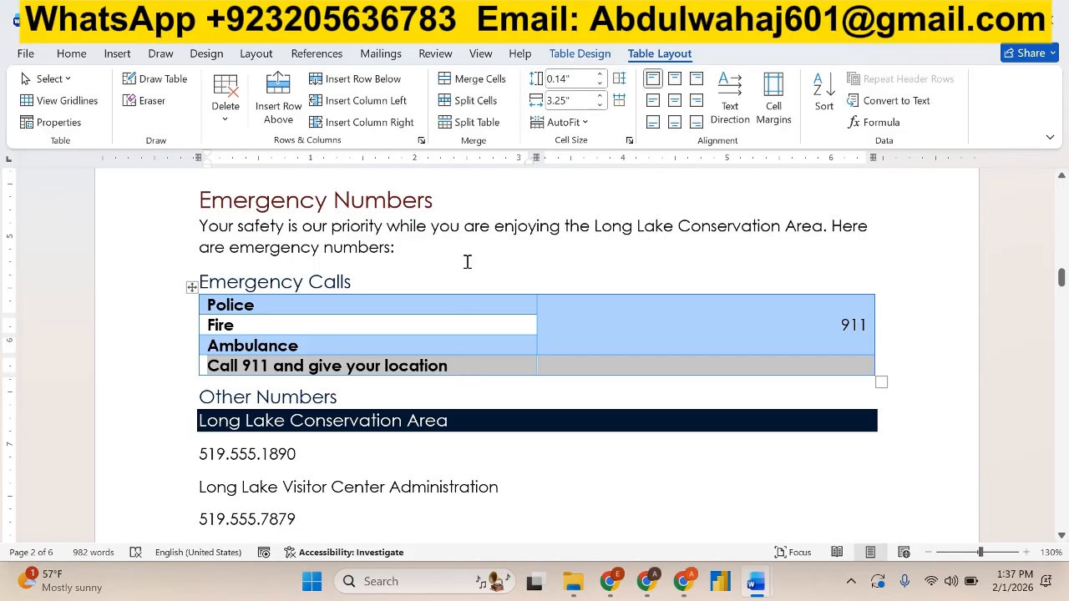
{"action": "left_click", "coordinate": [474, 81]}
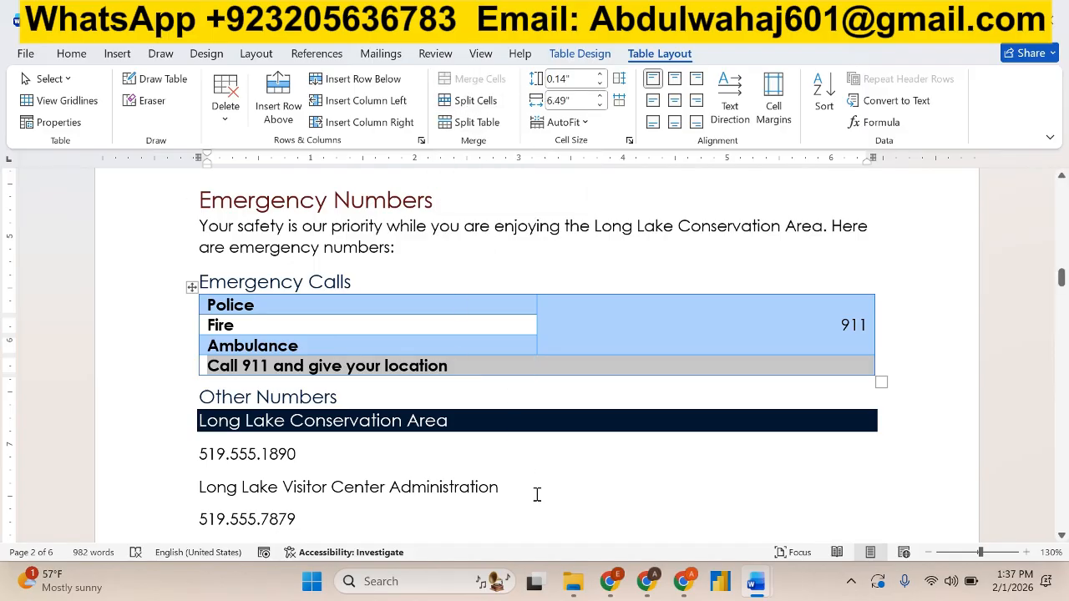
{"action": "left_click", "coordinate": [756, 583]}
{"action": "left_click", "coordinate": [844, 503]}
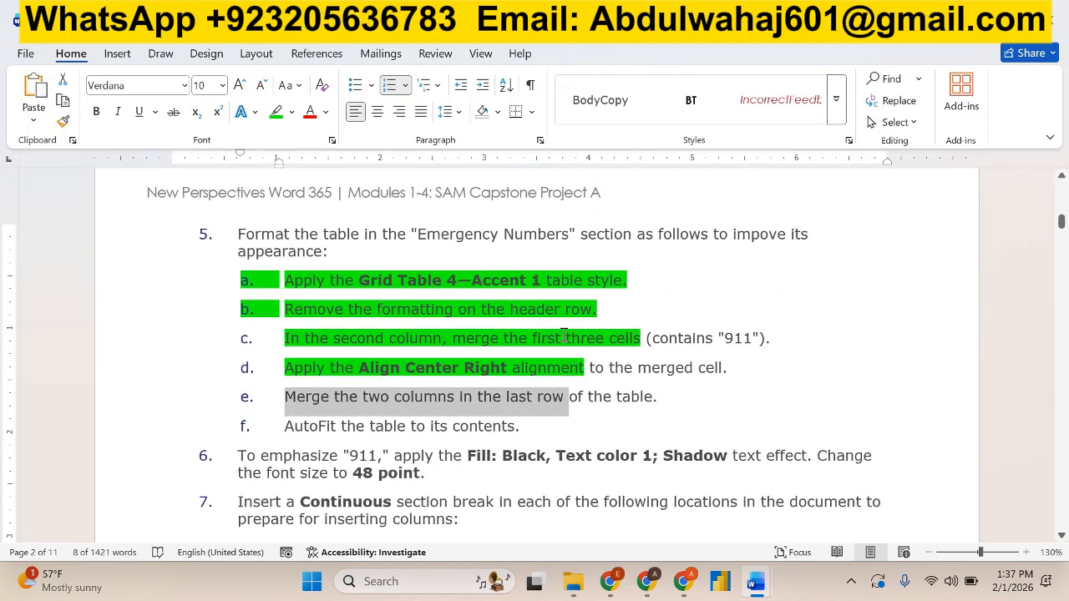
{"action": "left_click", "coordinate": [275, 112]}
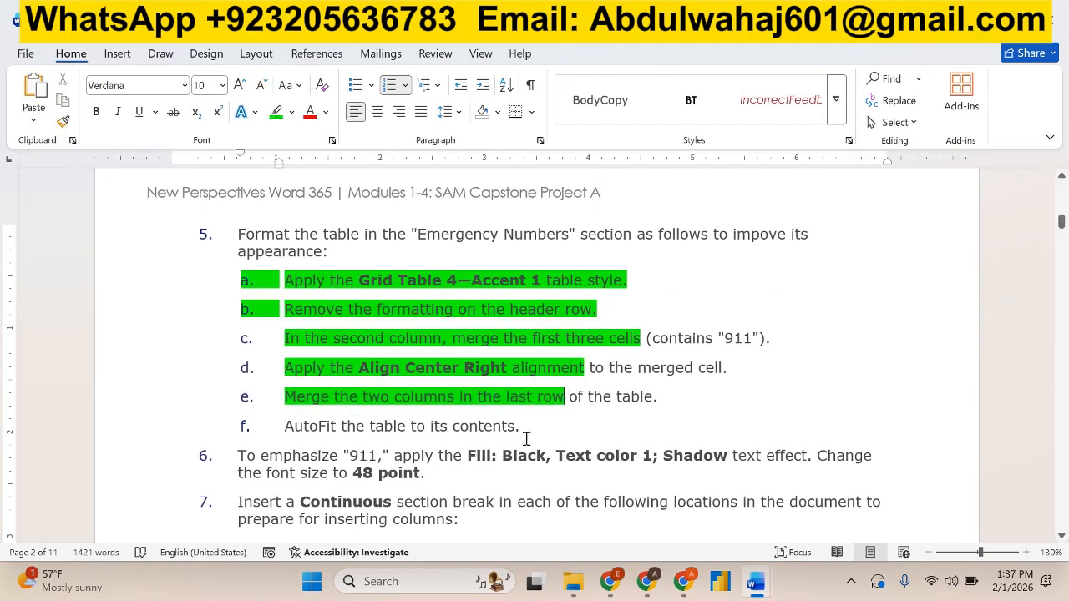
AutoFit the whole Emergency Calls table in the visitor guide to its contents.
{"action": "key", "text": "alt+Tab"}
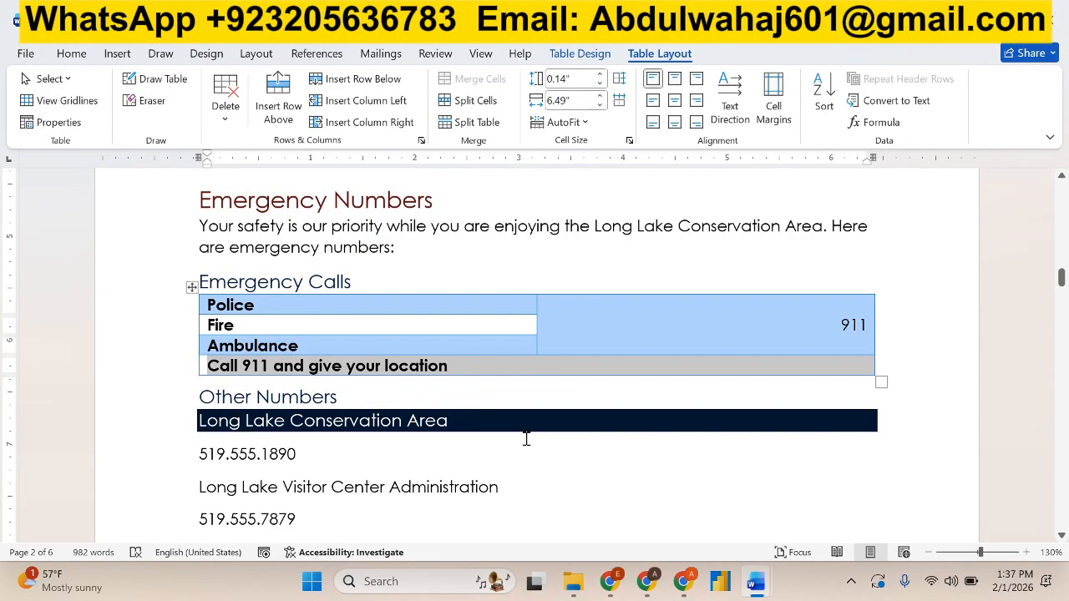
{"action": "left_click", "coordinate": [190, 287]}
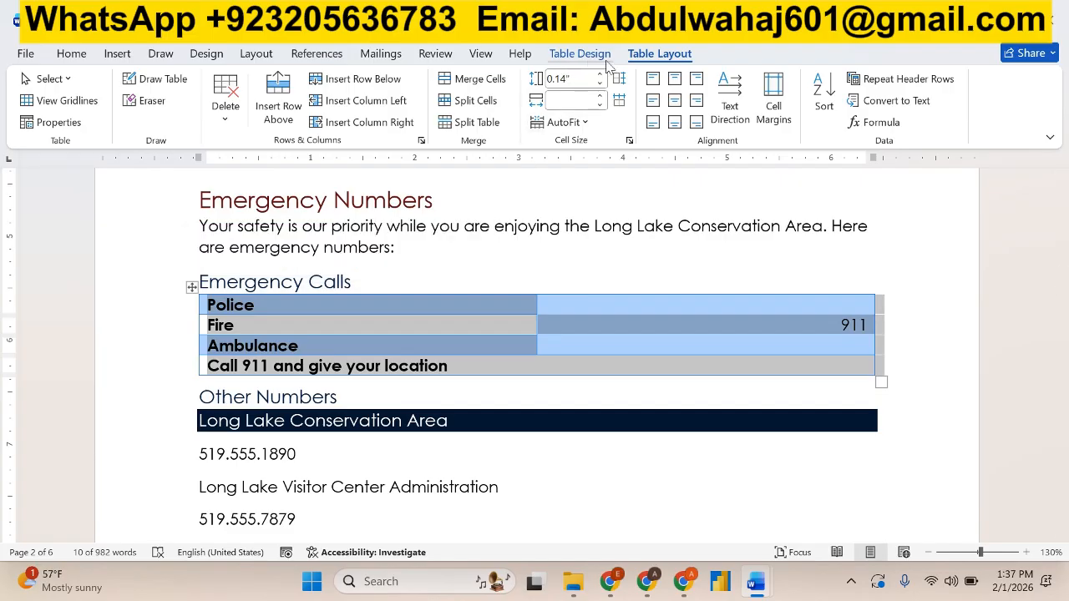
{"action": "left_click", "coordinate": [587, 123]}
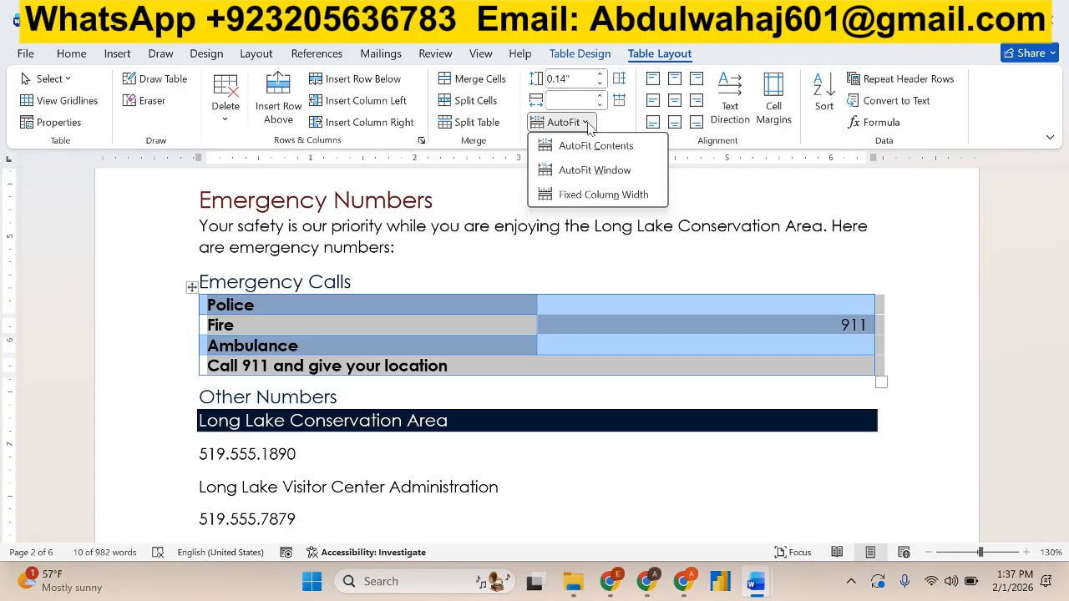
{"action": "left_click", "coordinate": [596, 147]}
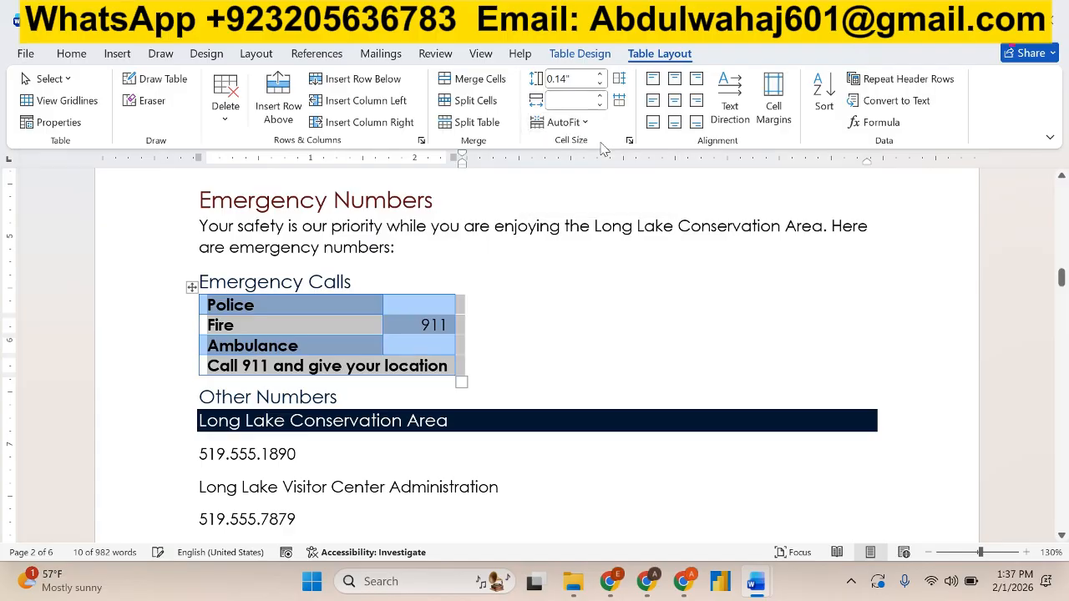
{"action": "left_click", "coordinate": [603, 320]}
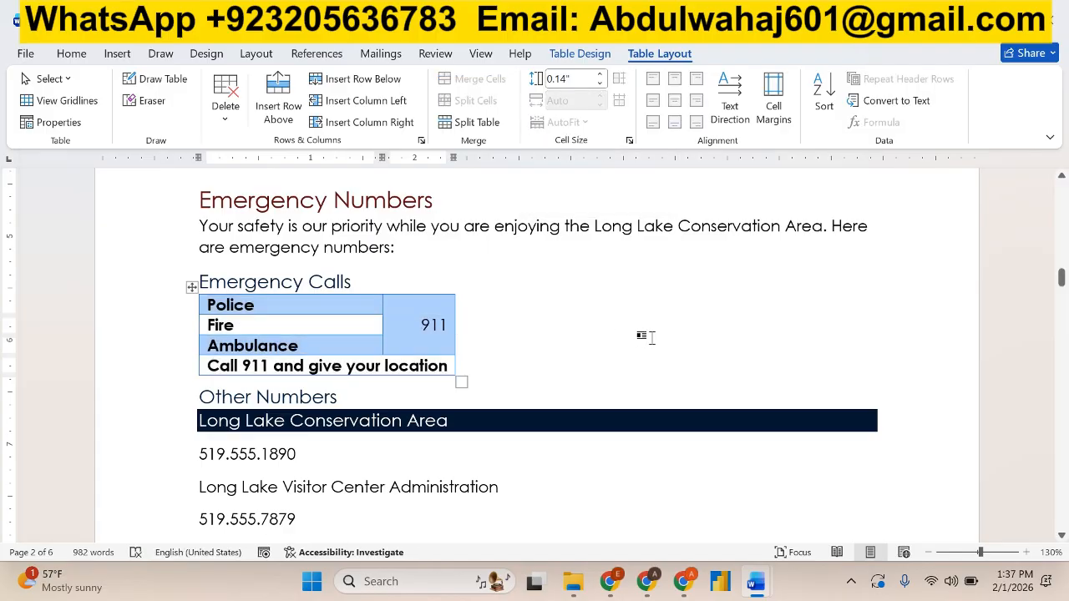
Highlight all of instruction 5, including items a to f, in green in the instructions document.
{"action": "key", "text": "alt+Tab"}
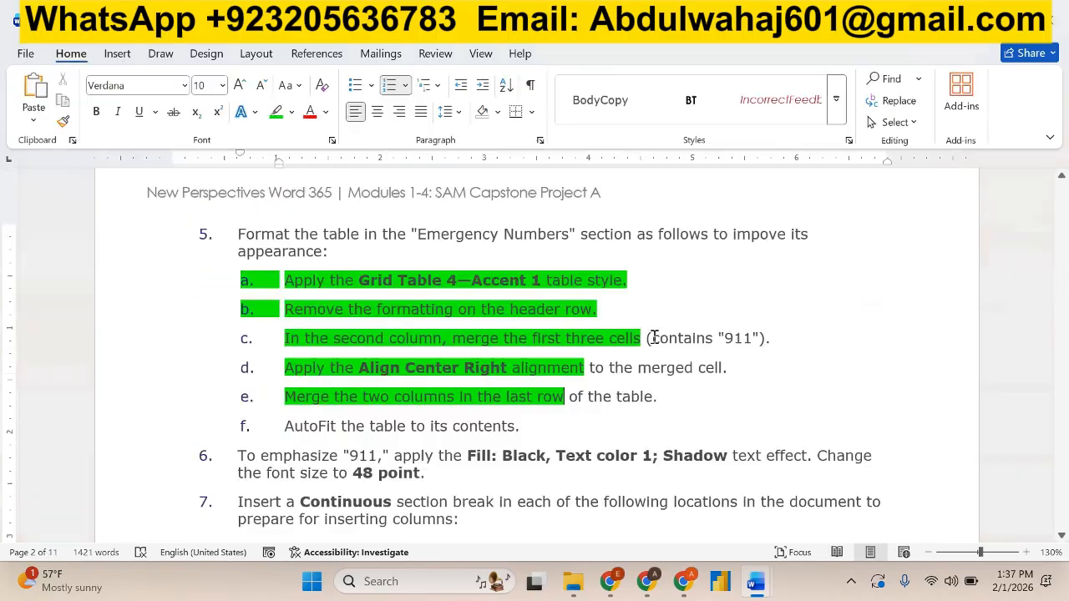
{"action": "left_click_drag", "start_coordinate": [539, 432], "coordinate": [238, 235]}
{"action": "left_click", "coordinate": [318, 202]}
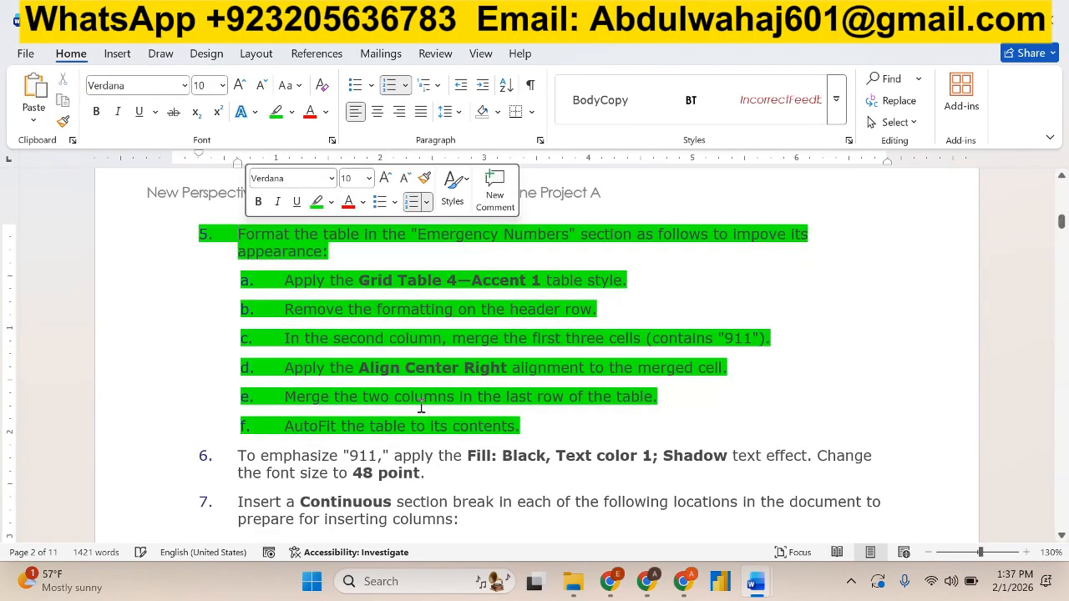
Select the full text of instruction 6 in the instructions document, and select "911" in the visitor guide's Emergency Calls table.
{"action": "scroll", "coordinate": [421, 406], "scroll_direction": "down", "scroll_amount": 4}
{"action": "scroll", "coordinate": [421, 406], "scroll_direction": "down", "scroll_amount": 1}
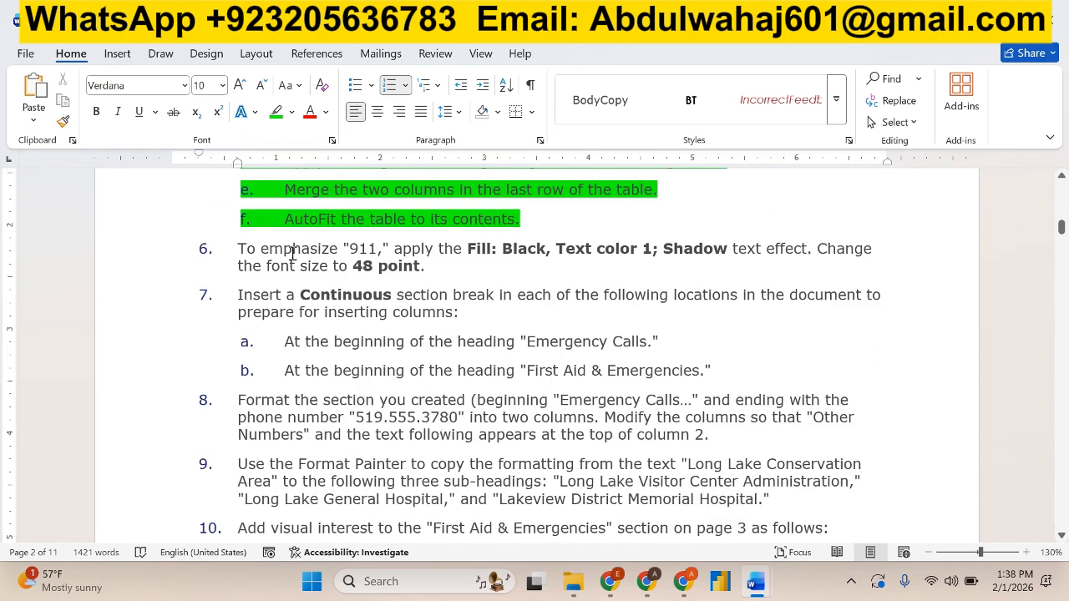
{"action": "left_click_drag", "start_coordinate": [239, 249], "coordinate": [614, 259]}
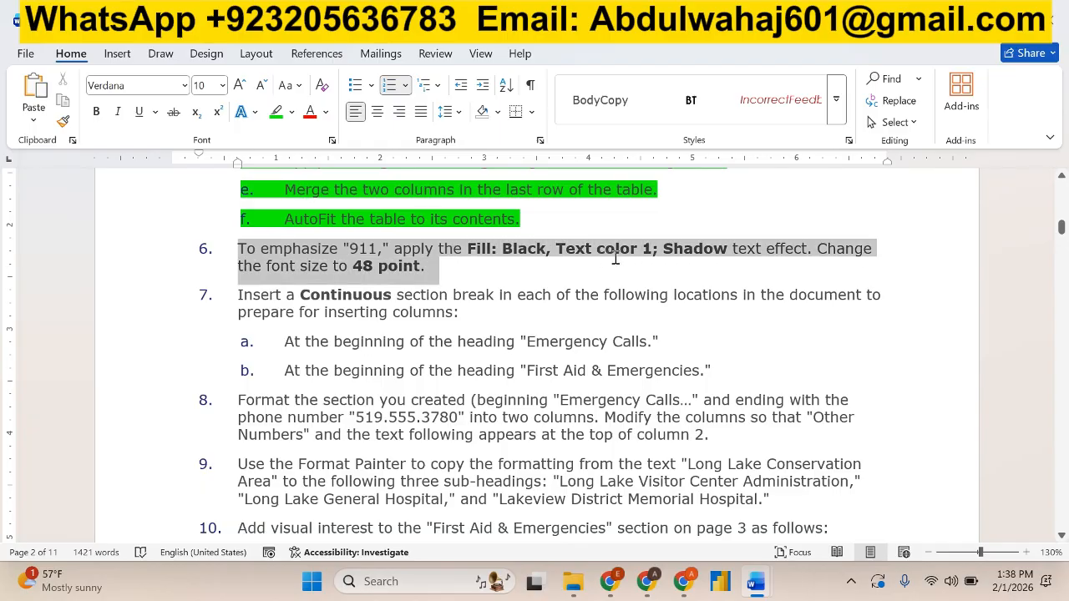
{"action": "left_click", "coordinate": [472, 323]}
{"action": "key", "text": "alt+Tab"}
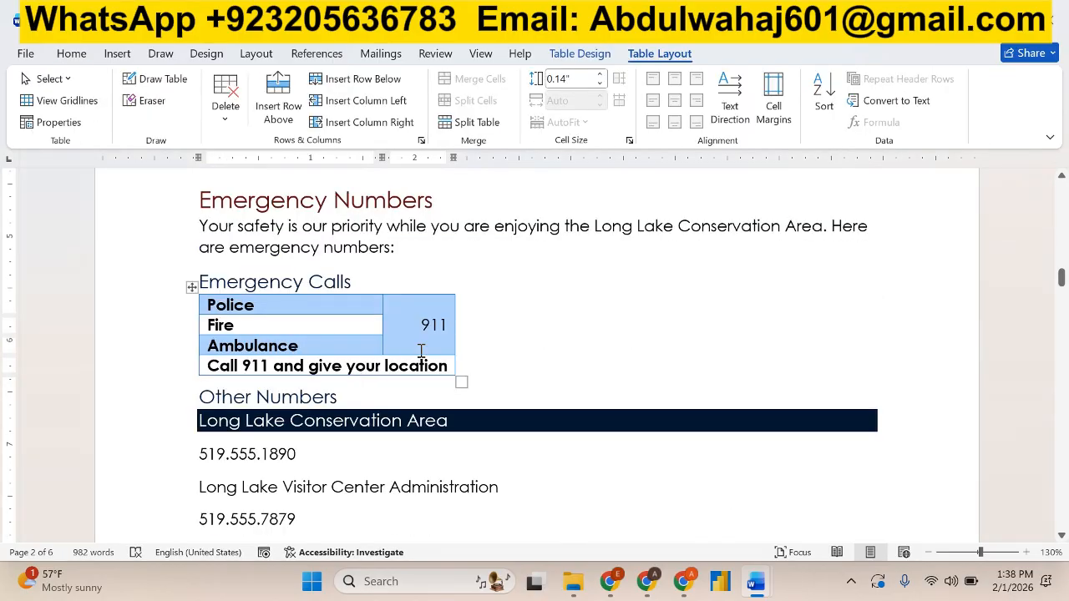
{"action": "left_click_drag", "start_coordinate": [421, 324], "coordinate": [449, 326]}
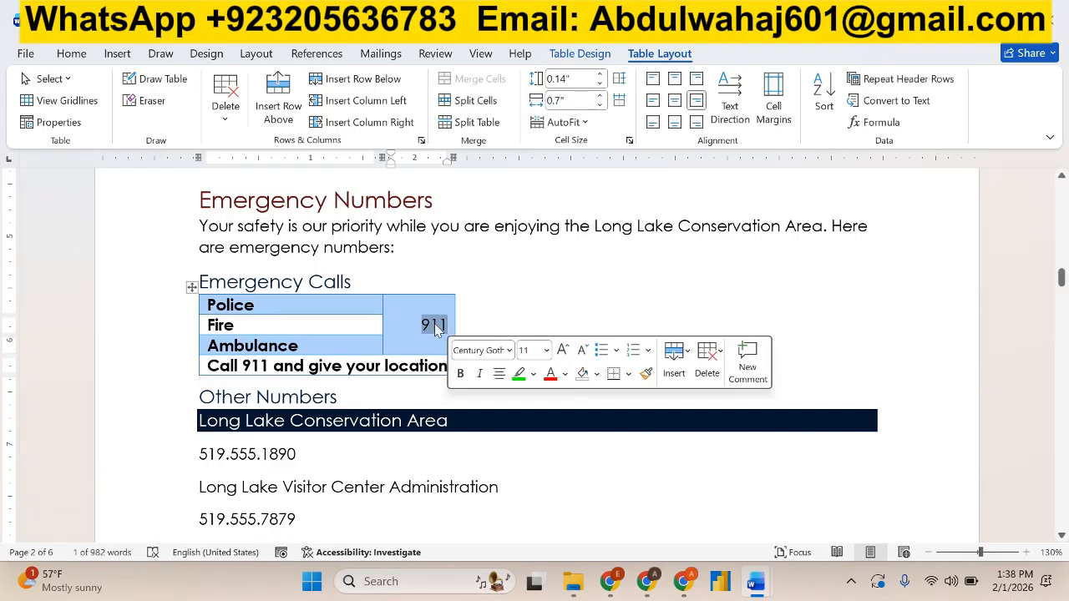
{"action": "left_click", "coordinate": [582, 55]}
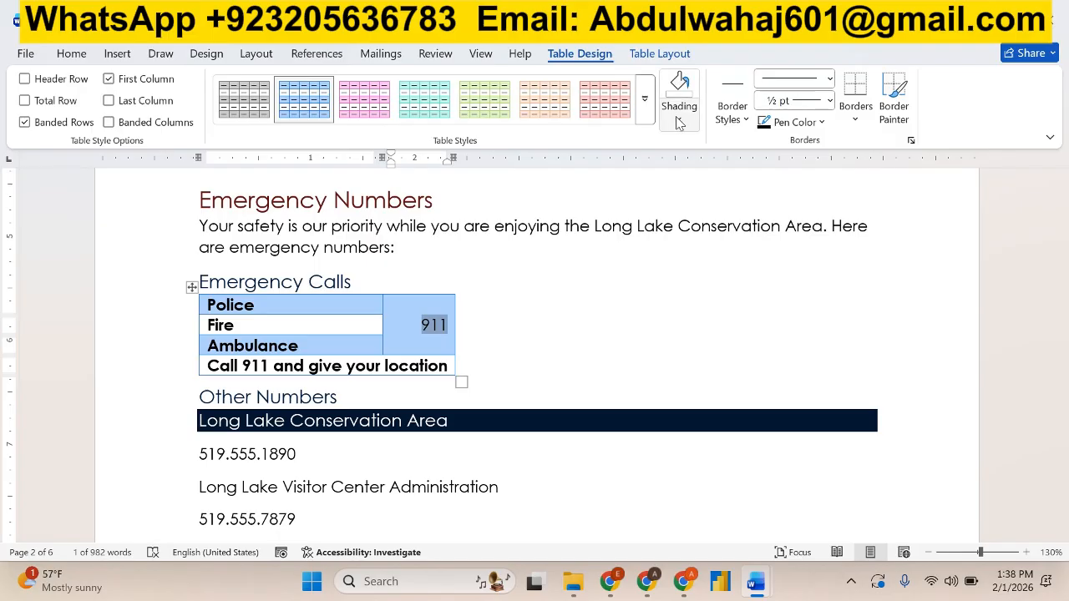
{"action": "key", "text": "alt+Tab"}
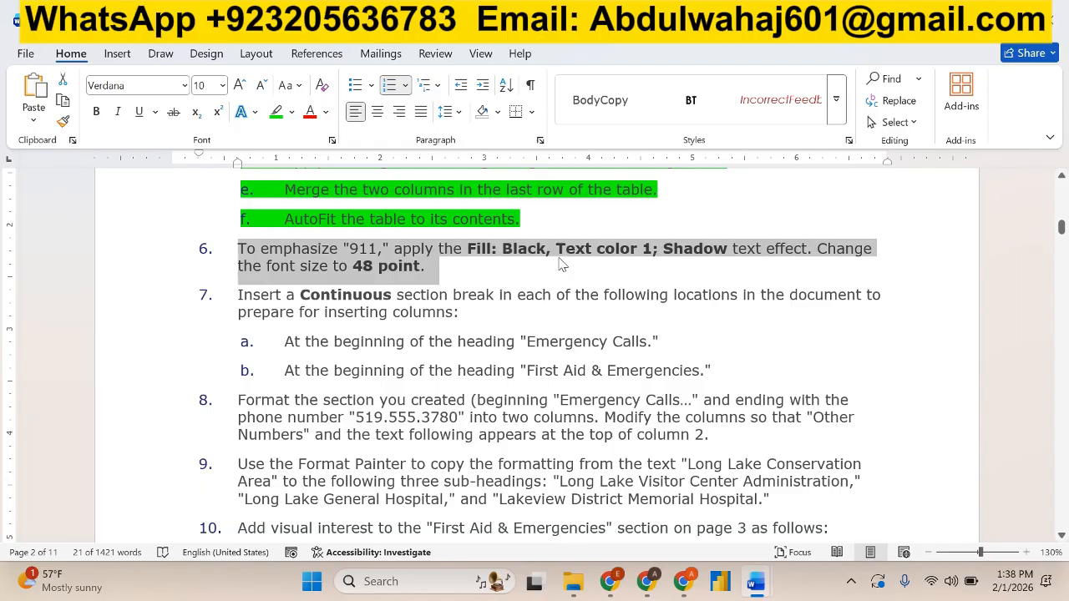
{"action": "key", "text": "alt+Tab"}
{"action": "left_click", "coordinate": [679, 119]}
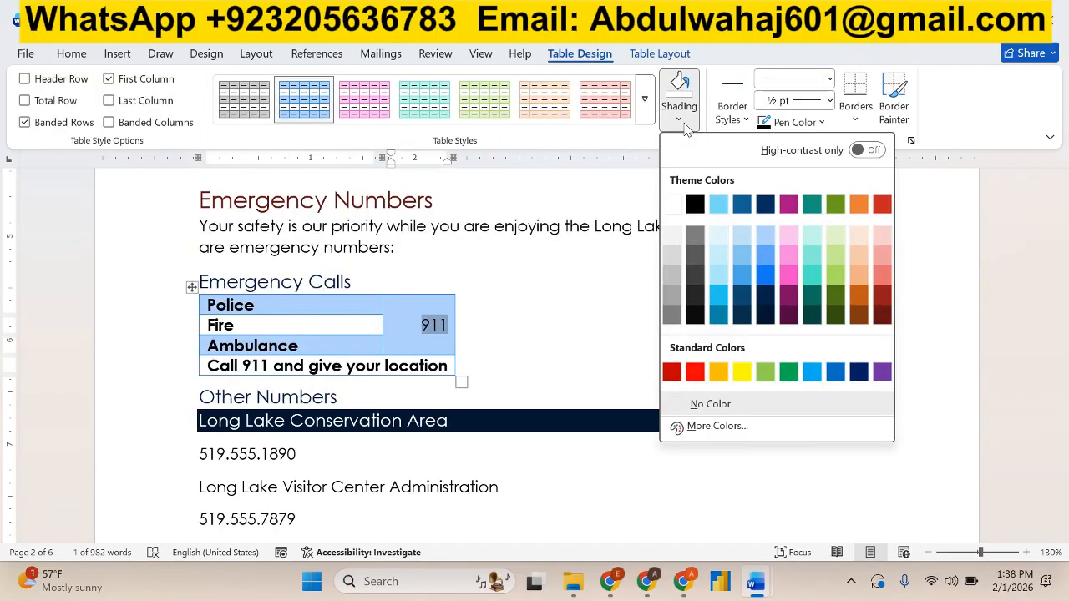
{"action": "left_click", "coordinate": [603, 140]}
{"action": "left_click", "coordinate": [659, 55]}
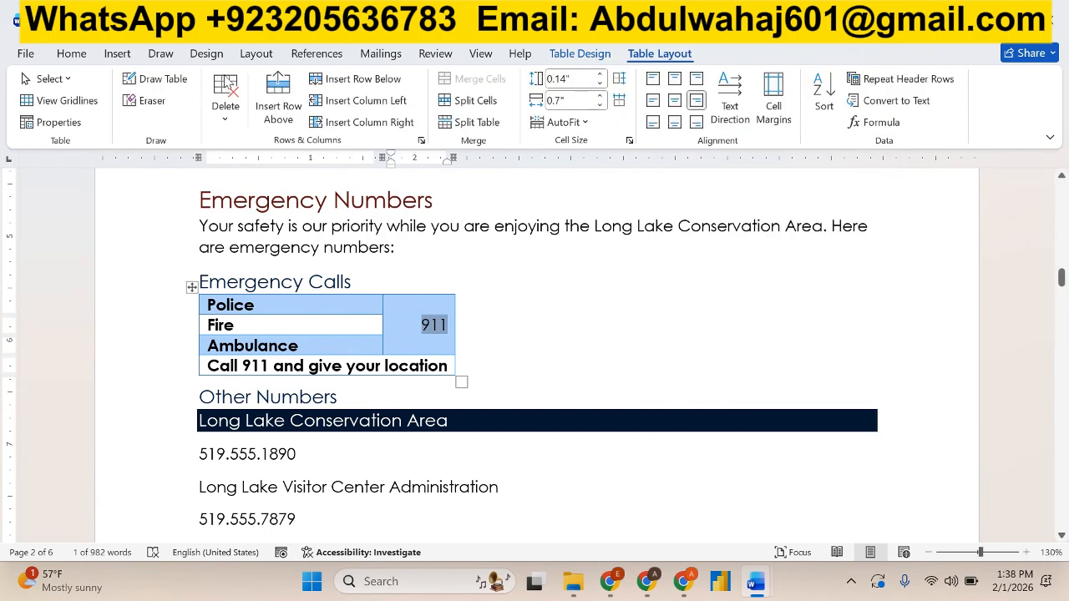
Apply the "Fill: Black, Text color 1; Shadow" text effect to "911" in the Emergency Calls table.
{"action": "left_click", "coordinate": [73, 57]}
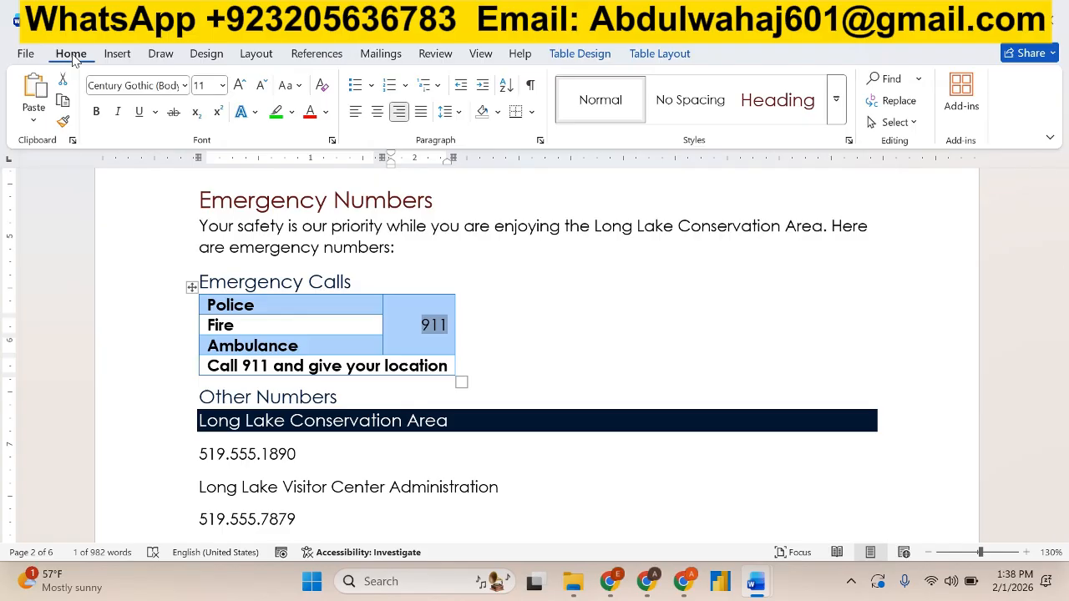
{"action": "left_click", "coordinate": [326, 113]}
{"action": "left_click", "coordinate": [255, 116]}
{"action": "left_click", "coordinate": [255, 115]}
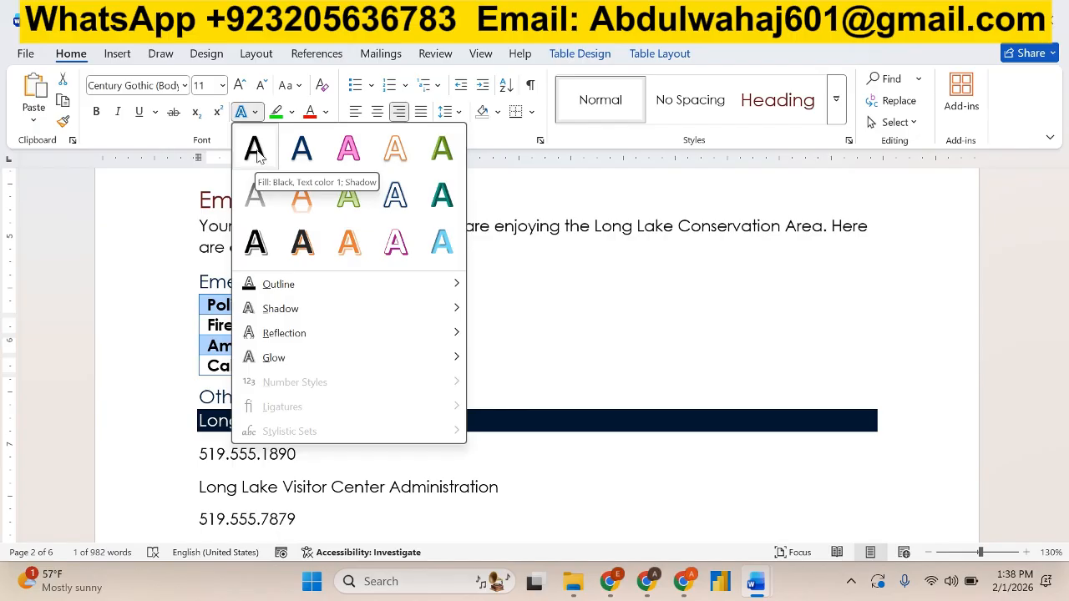
{"action": "left_click", "coordinate": [256, 148]}
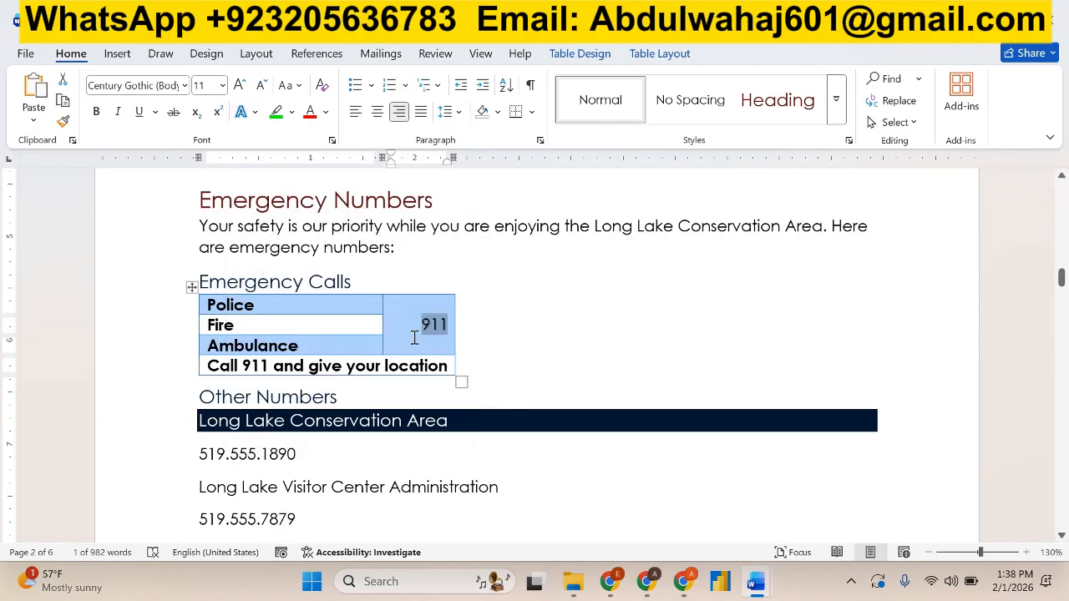
Check the size required by instruction 6 and increase the font size of "911" to 48 point.
{"action": "key", "text": "alt+Tab"}
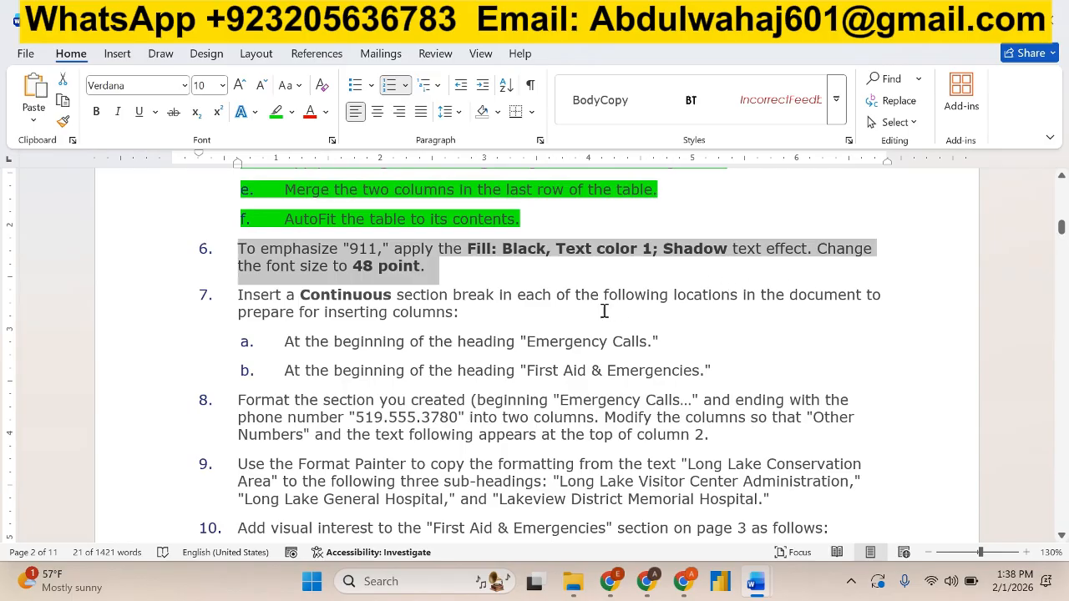
{"action": "key", "text": "alt+Tab"}
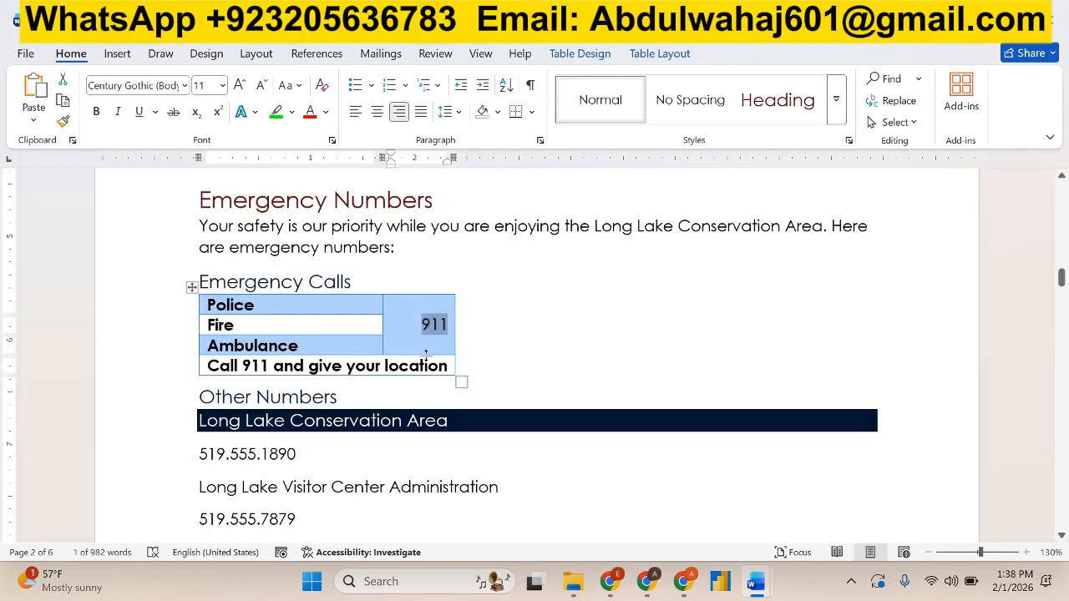
{"action": "left_click", "coordinate": [239, 85]}
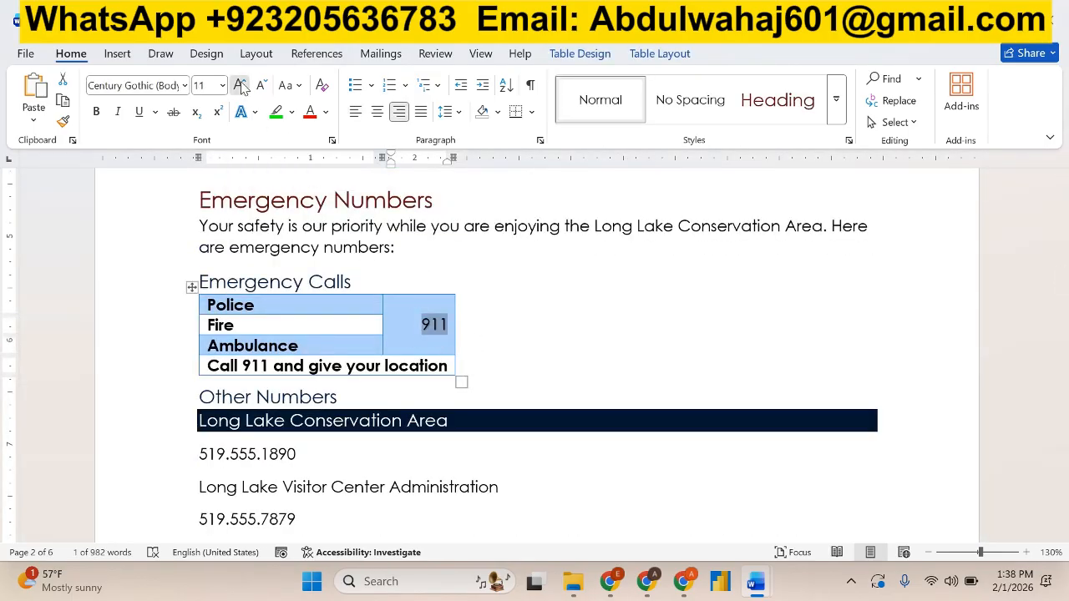
{"action": "left_click", "coordinate": [240, 86]}
{"action": "left_click", "coordinate": [240, 85]}
{"action": "left_click", "coordinate": [239, 85]}
{"action": "left_click", "coordinate": [239, 86]}
{"action": "left_click", "coordinate": [240, 85]}
{"action": "left_click", "coordinate": [240, 85]}
{"action": "left_click", "coordinate": [240, 85]}
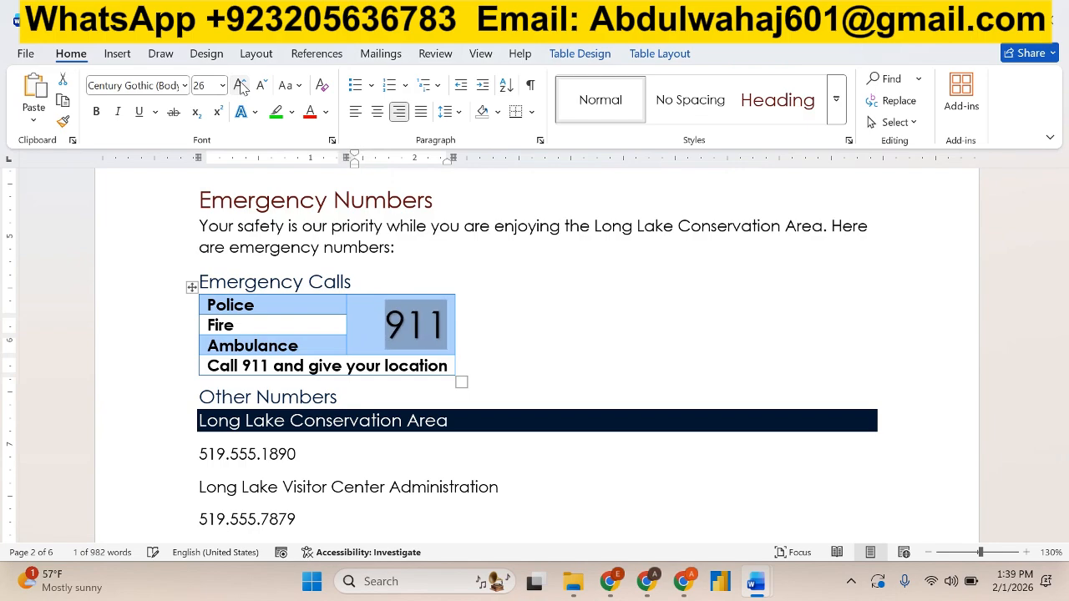
{"action": "left_click", "coordinate": [240, 85]}
{"action": "left_click", "coordinate": [240, 86]}
{"action": "left_click", "coordinate": [239, 85]}
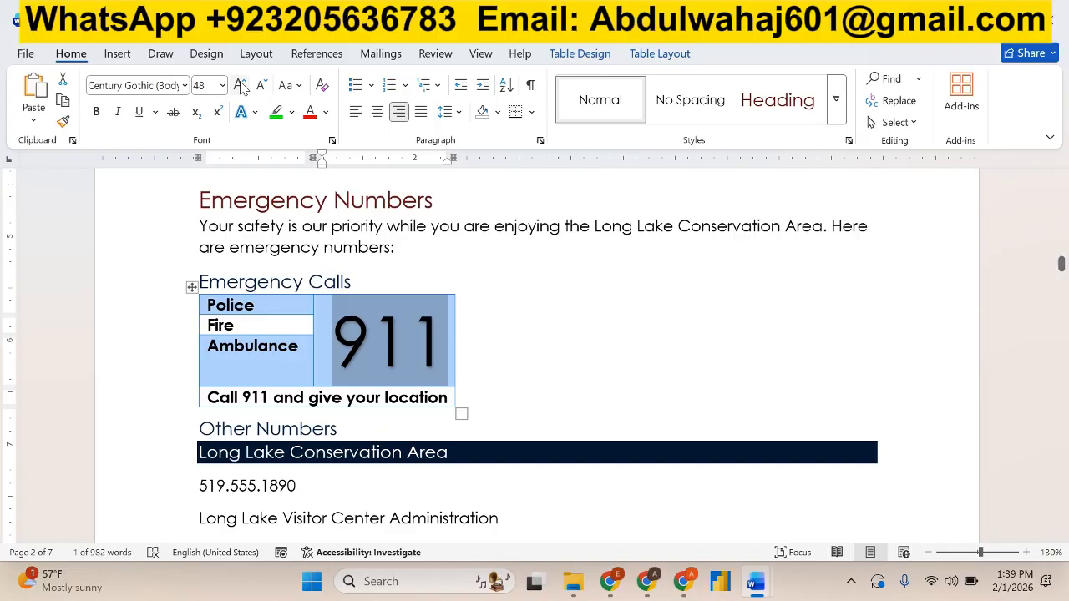
{"action": "left_click", "coordinate": [262, 86]}
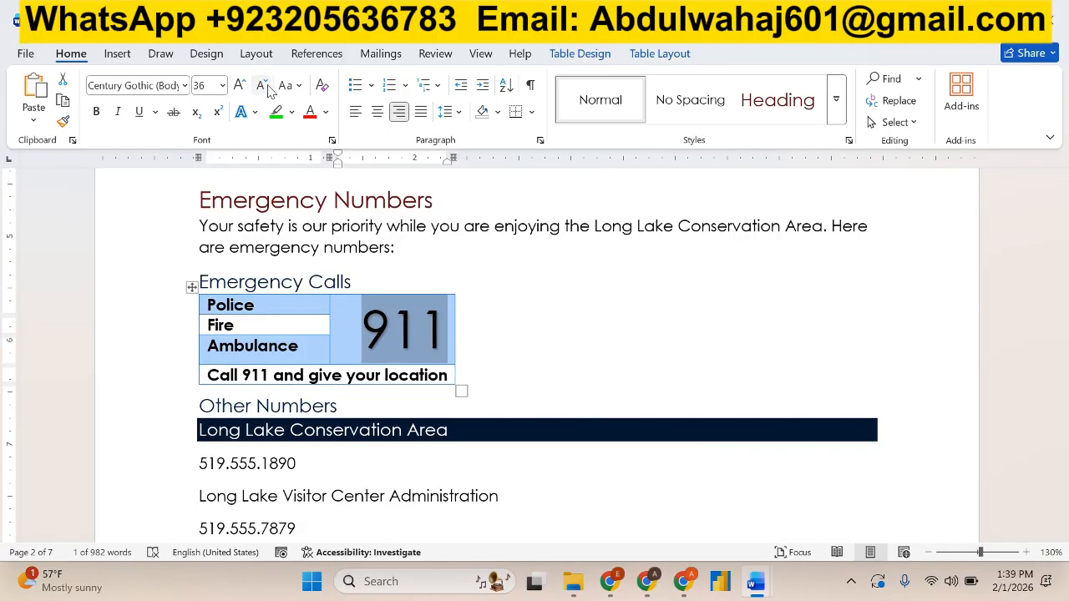
{"action": "left_click", "coordinate": [240, 85]}
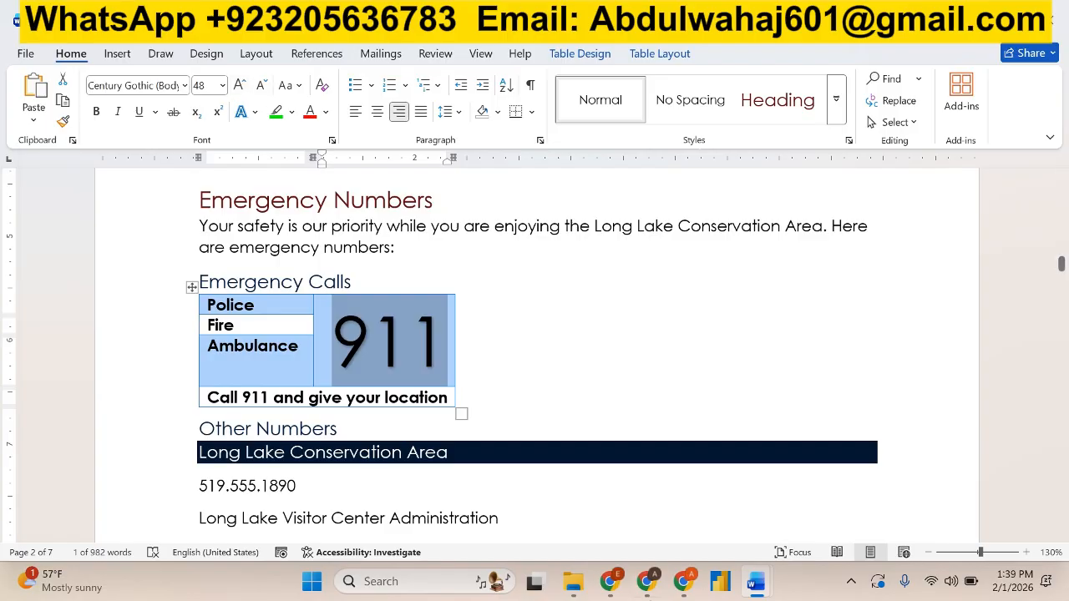
Highlight instruction 6 in green in the instructions document.
{"action": "mouse_move", "coordinate": [755, 588]}
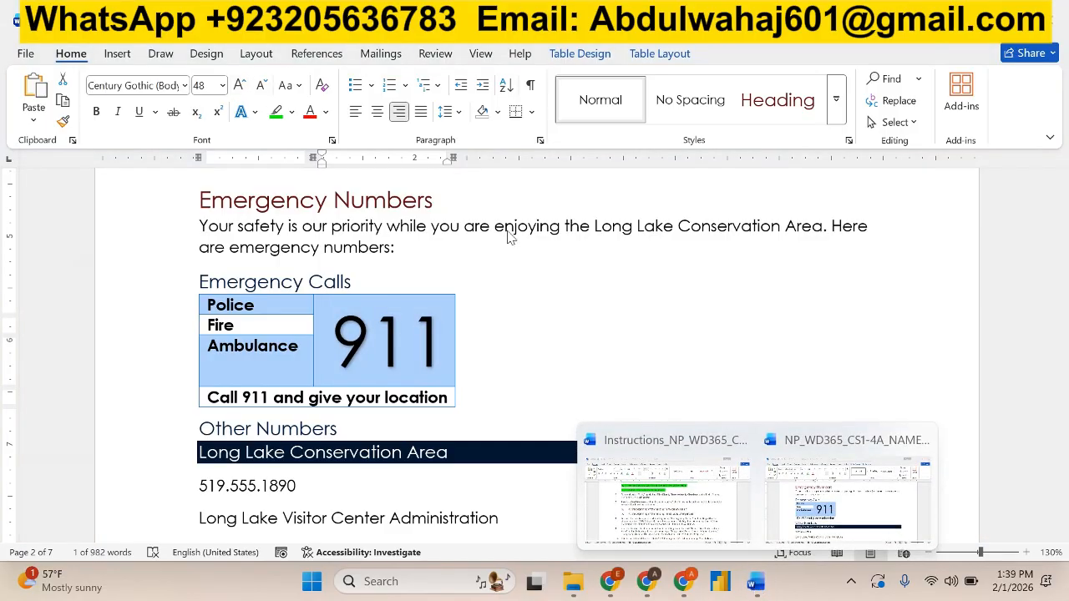
{"action": "key", "text": "alt+Tab"}
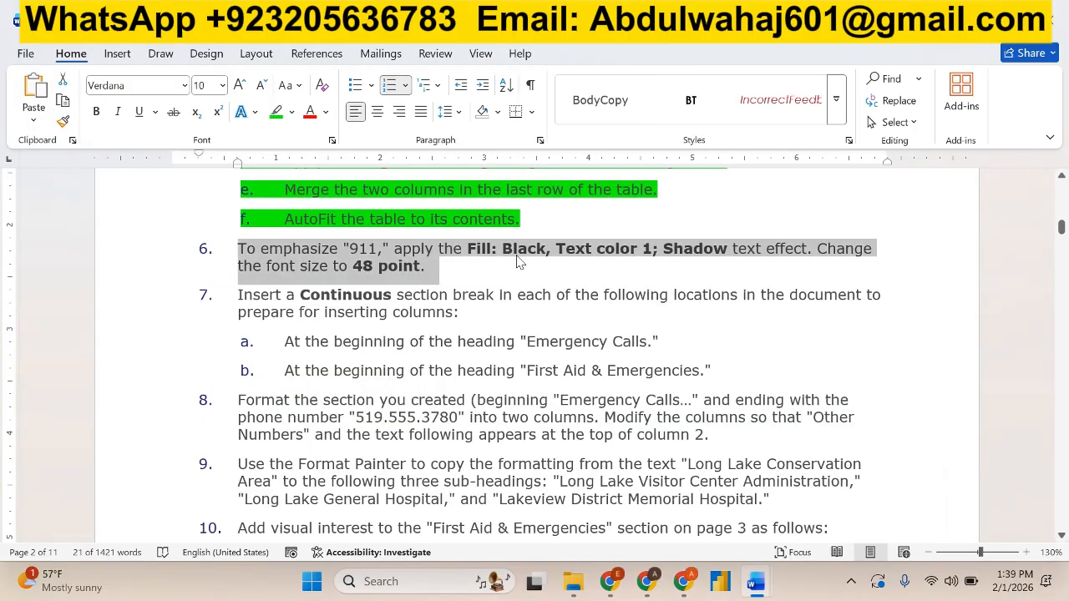
{"action": "left_click", "coordinate": [276, 111]}
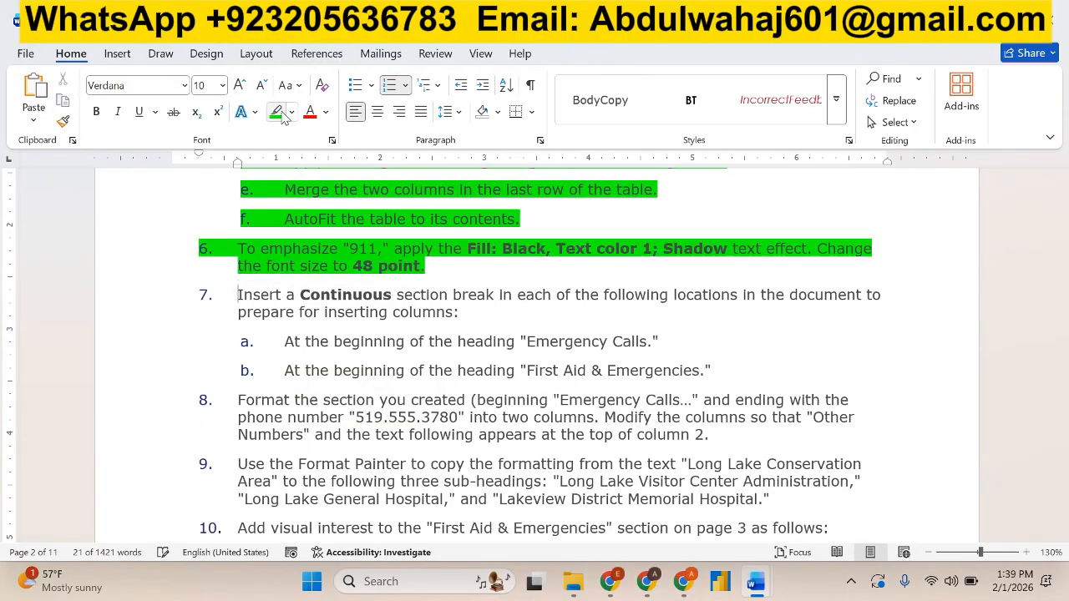
{"action": "left_click_drag", "start_coordinate": [1063, 239], "coordinate": [1065, 232]}
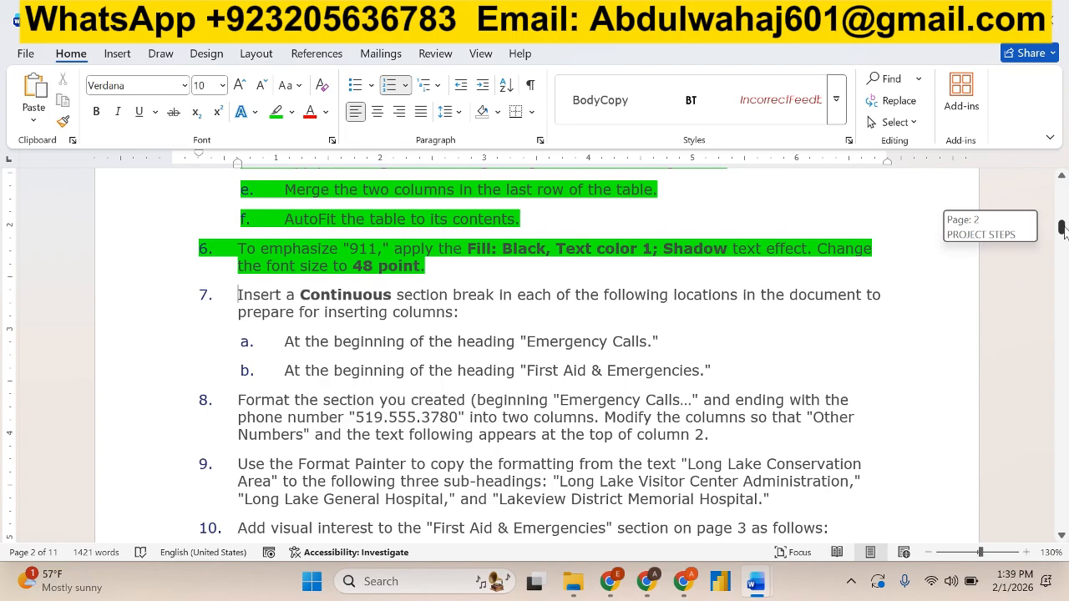
{"action": "mouse_move", "coordinate": [1064, 232]}
{"action": "left_mouse_down"}
{"action": "mouse_move", "coordinate": [1030, 374]}
{"action": "mouse_move", "coordinate": [1030, 349]}
{"action": "mouse_move", "coordinate": [1036, 393]}
{"action": "mouse_move", "coordinate": [1045, 226]}
{"action": "left_mouse_up"}
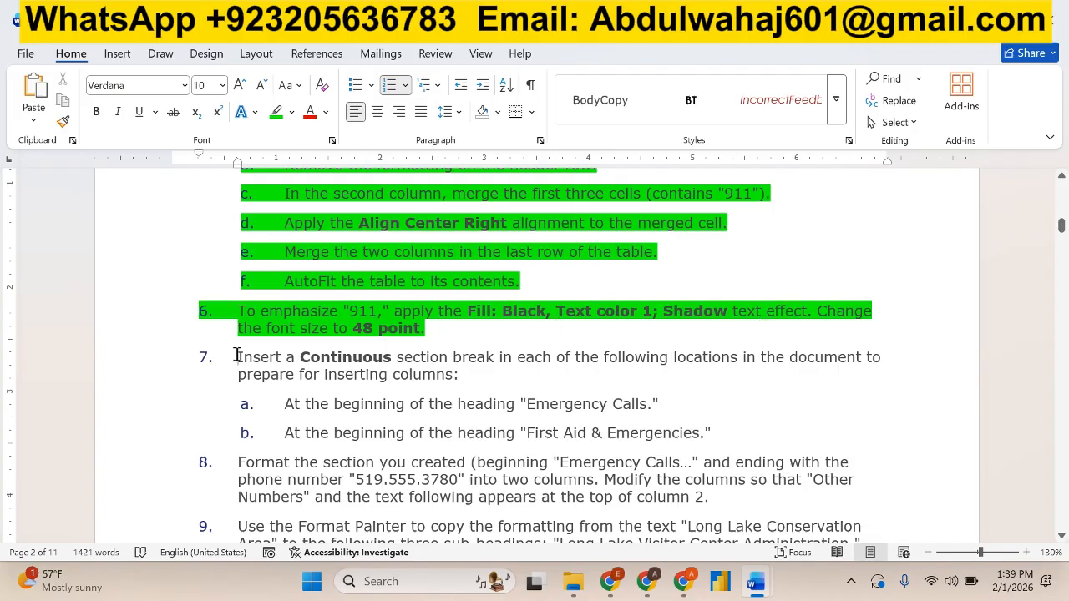
Select the main text of instruction 7 in the instructions document, and place the cursor before the "Emergency Calls" heading in the visitor guide.
{"action": "left_click_drag", "start_coordinate": [237, 355], "coordinate": [831, 369]}
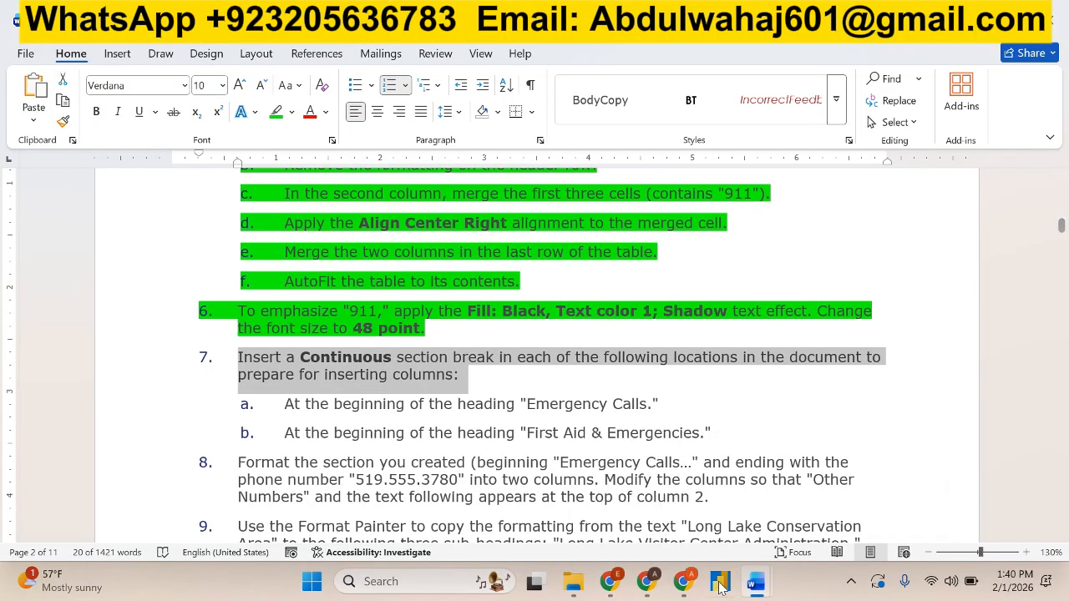
{"action": "mouse_move", "coordinate": [754, 590]}
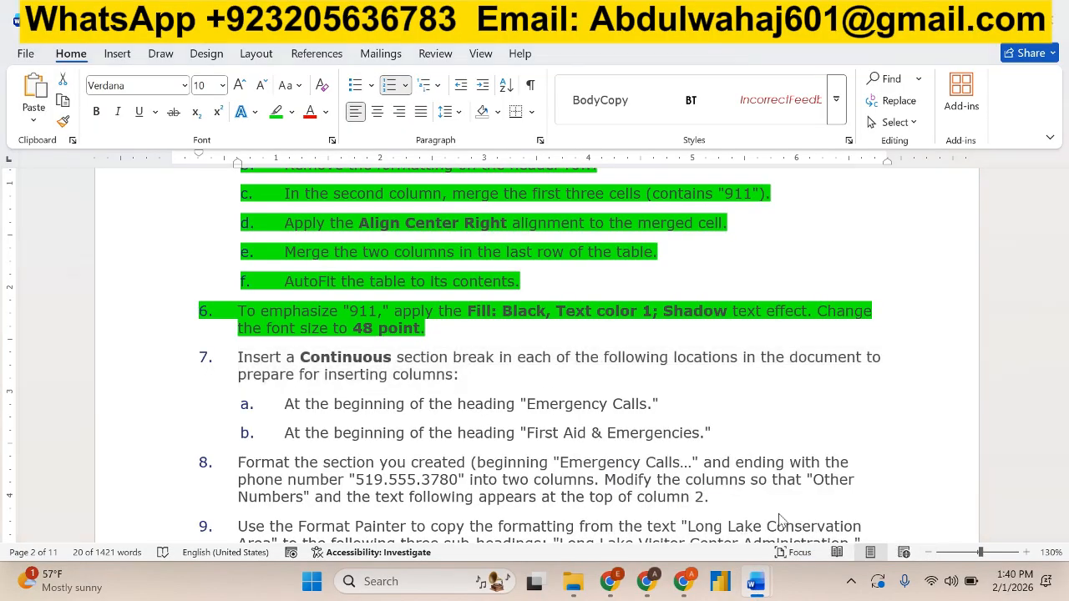
{"action": "key", "text": "alt+Tab"}
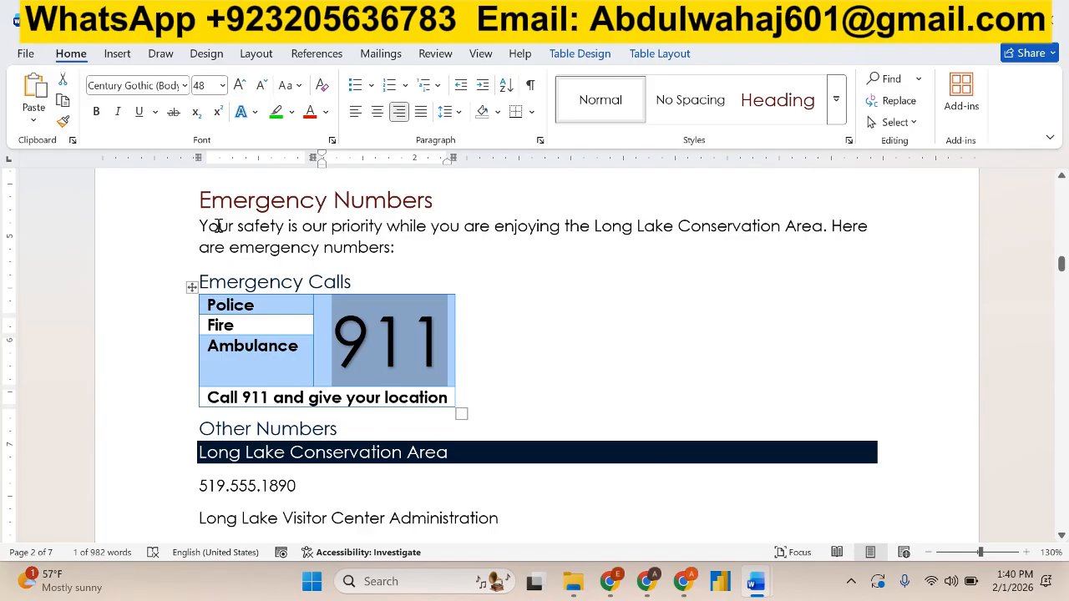
{"action": "scroll", "coordinate": [217, 231], "scroll_direction": "up", "scroll_amount": 1}
{"action": "left_click", "coordinate": [201, 252]}
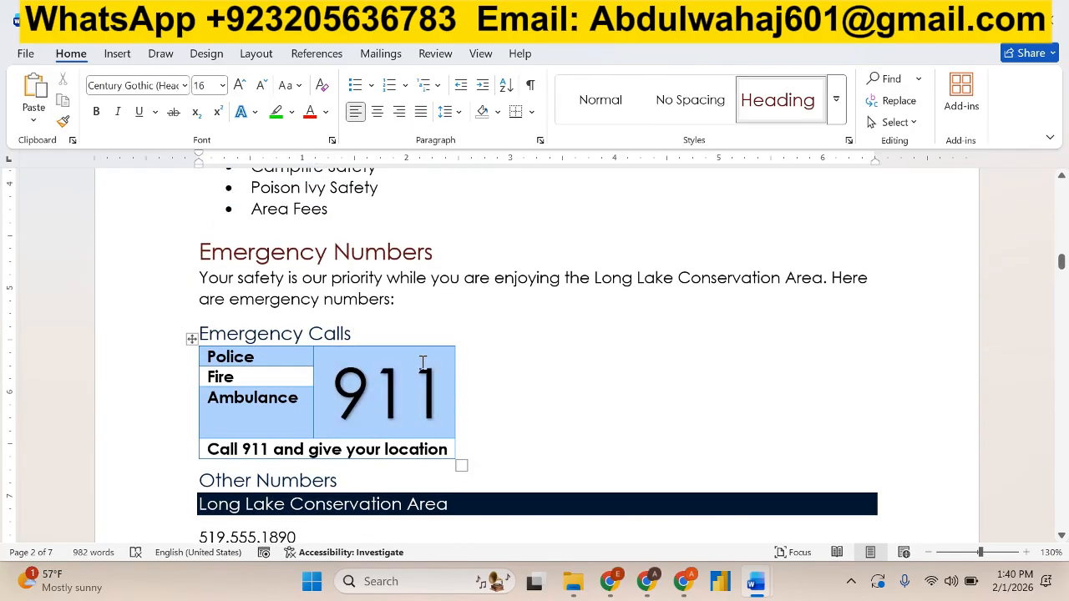
{"action": "key", "text": "alt+Tab"}
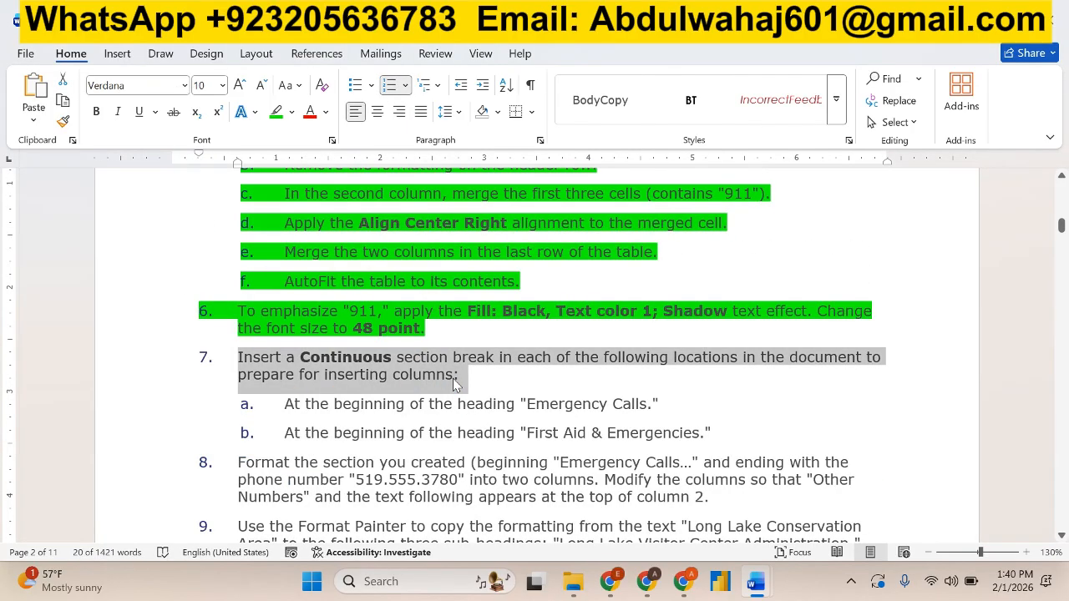
{"action": "key", "text": "alt+Tab"}
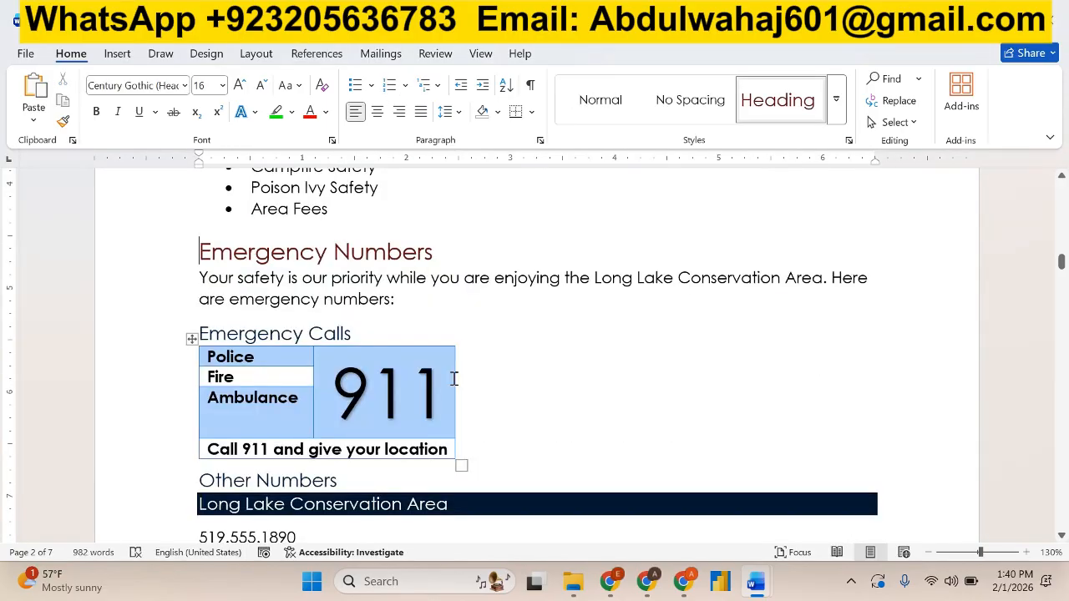
{"action": "left_click", "coordinate": [202, 332]}
{"action": "key", "text": "alt+Tab"}
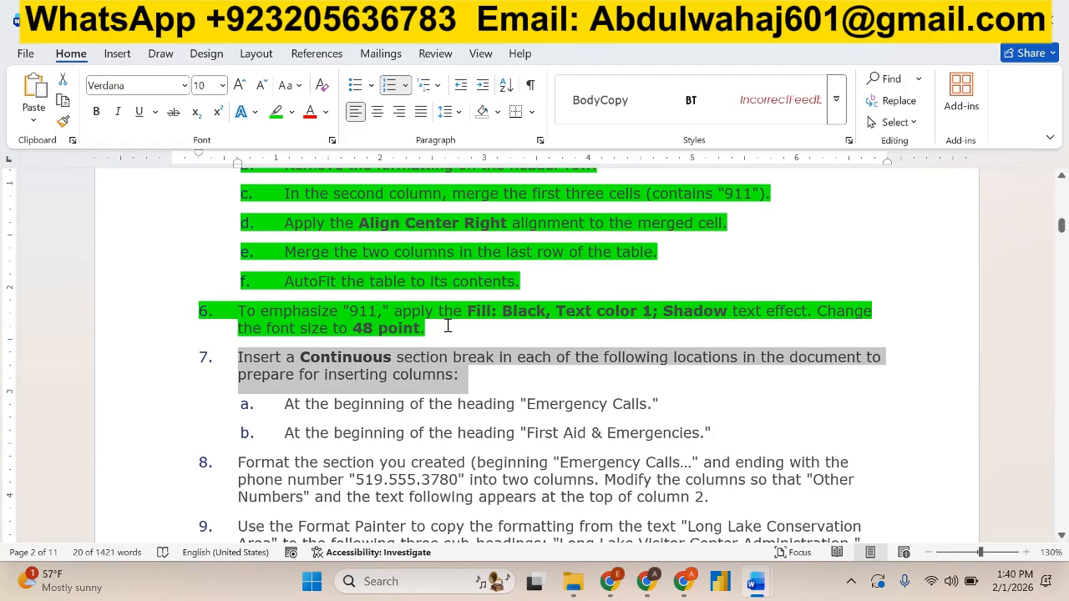
{"action": "key", "text": "alt+Tab"}
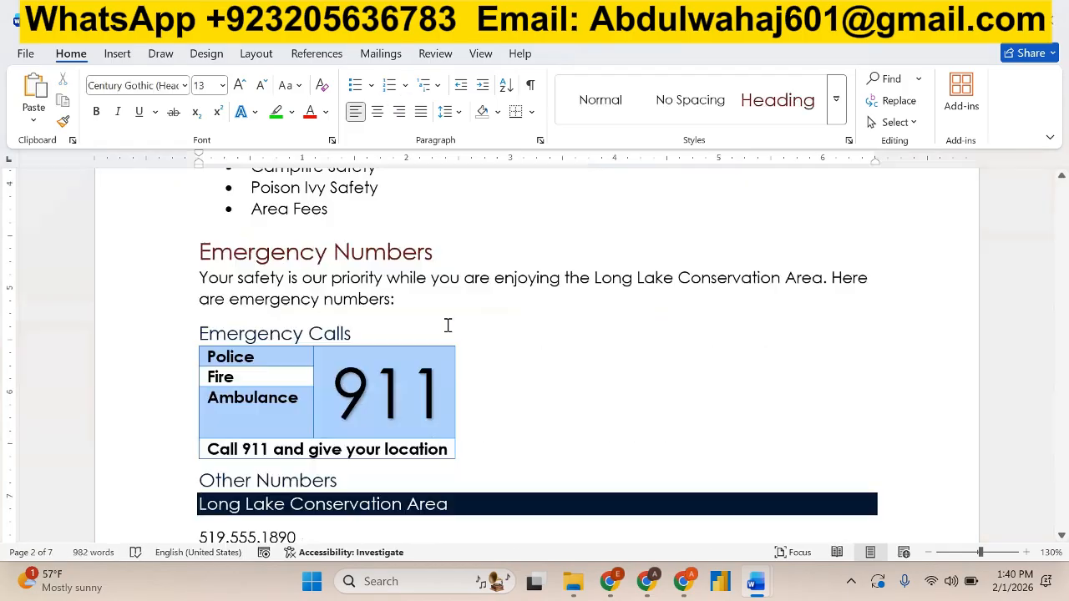
{"action": "left_click", "coordinate": [409, 299]}
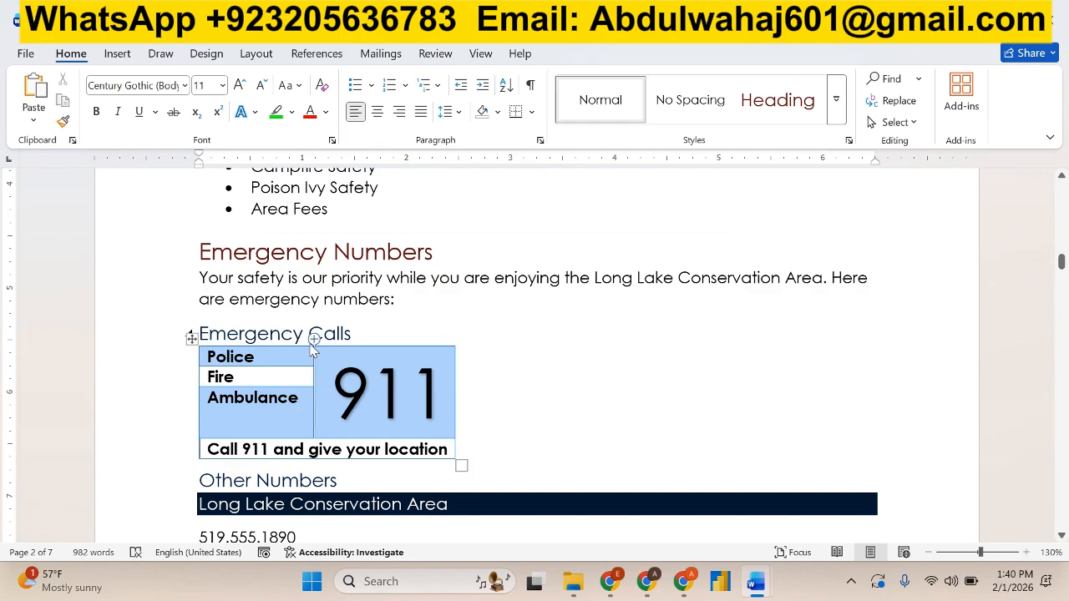
{"action": "left_click", "coordinate": [203, 327]}
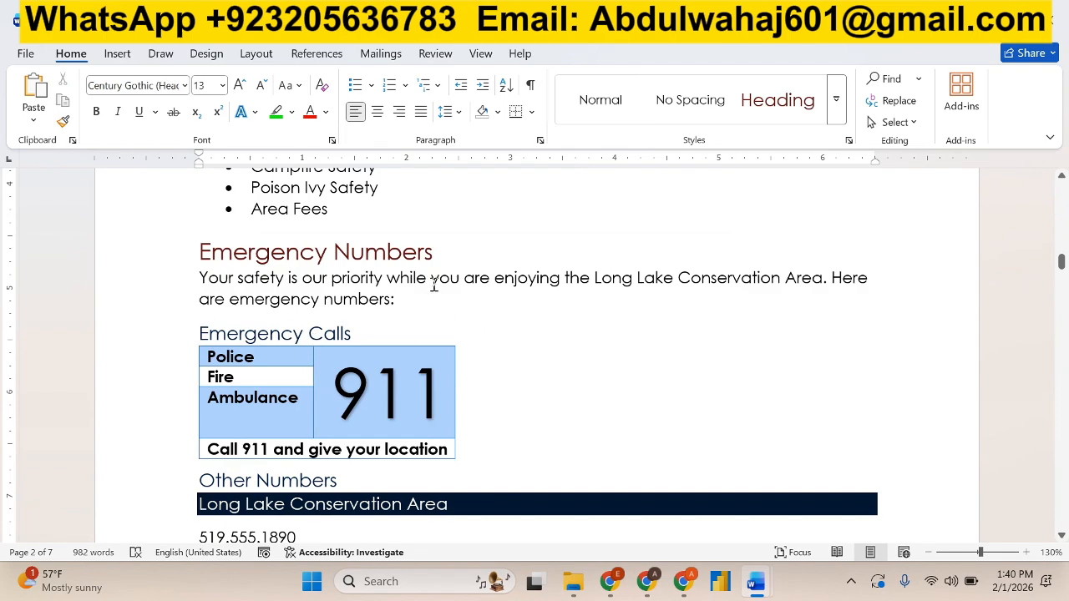
Insert a Continuous section break at the beginning of the "Emergency Calls" heading.
{"action": "left_click", "coordinate": [122, 54]}
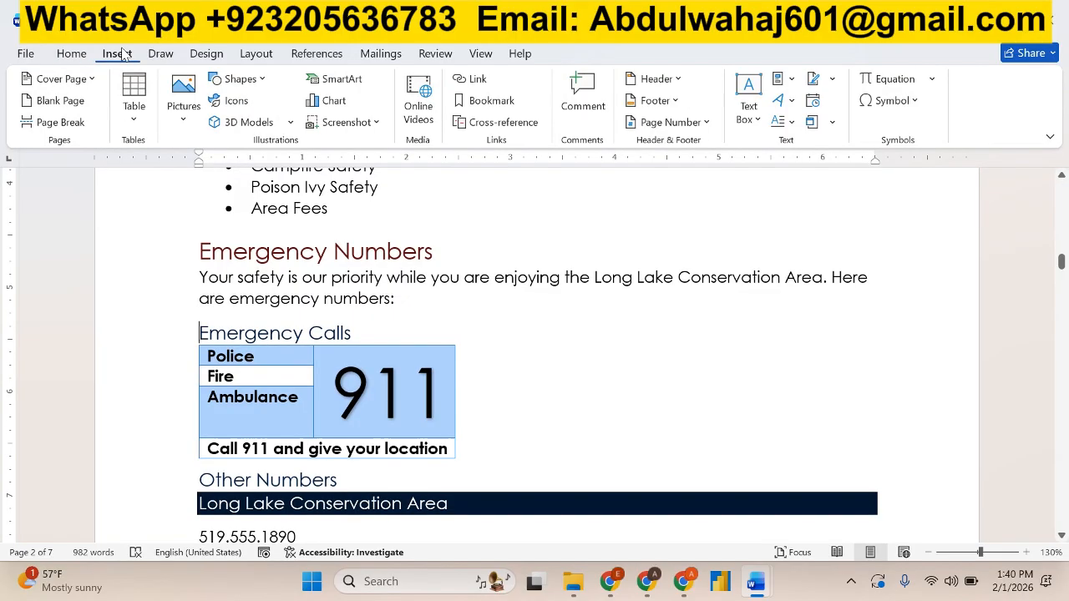
{"action": "left_click", "coordinate": [219, 56]}
{"action": "left_click", "coordinate": [252, 59]}
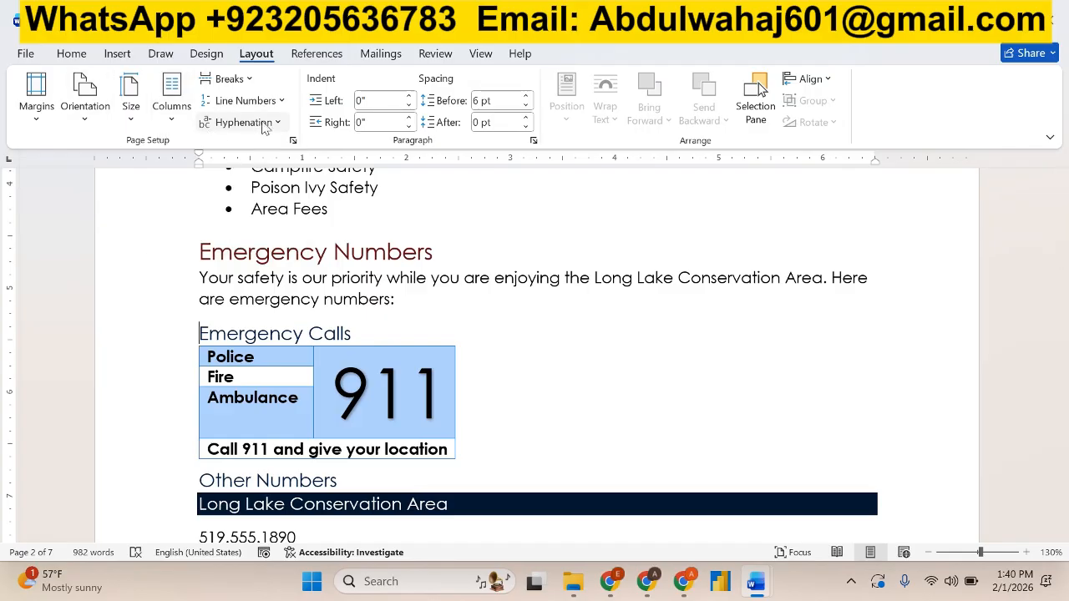
{"action": "left_click", "coordinate": [284, 102]}
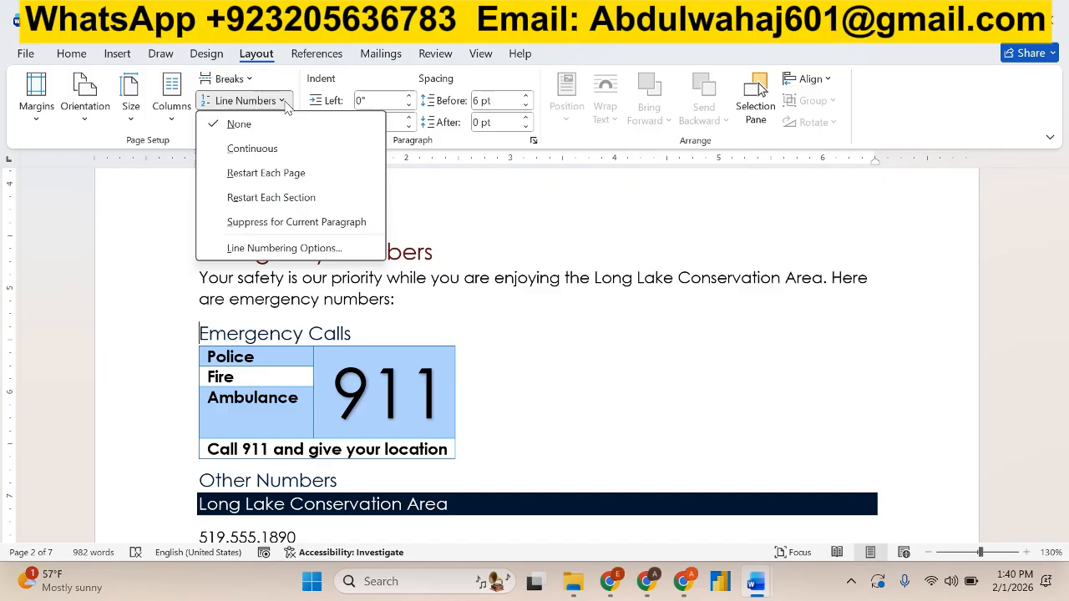
{"action": "left_click", "coordinate": [238, 79]}
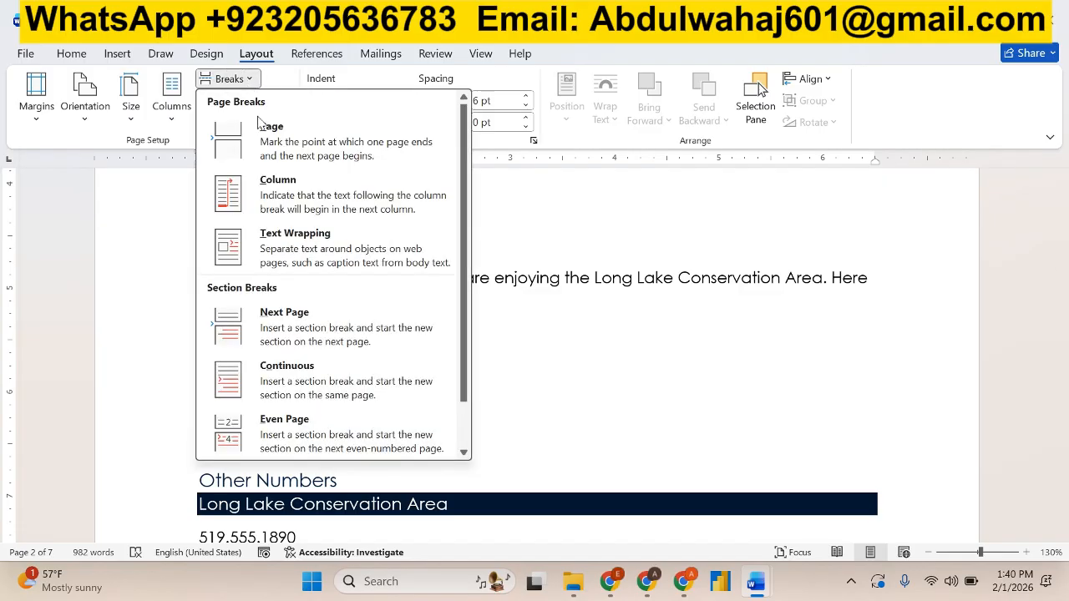
{"action": "left_click", "coordinate": [317, 371]}
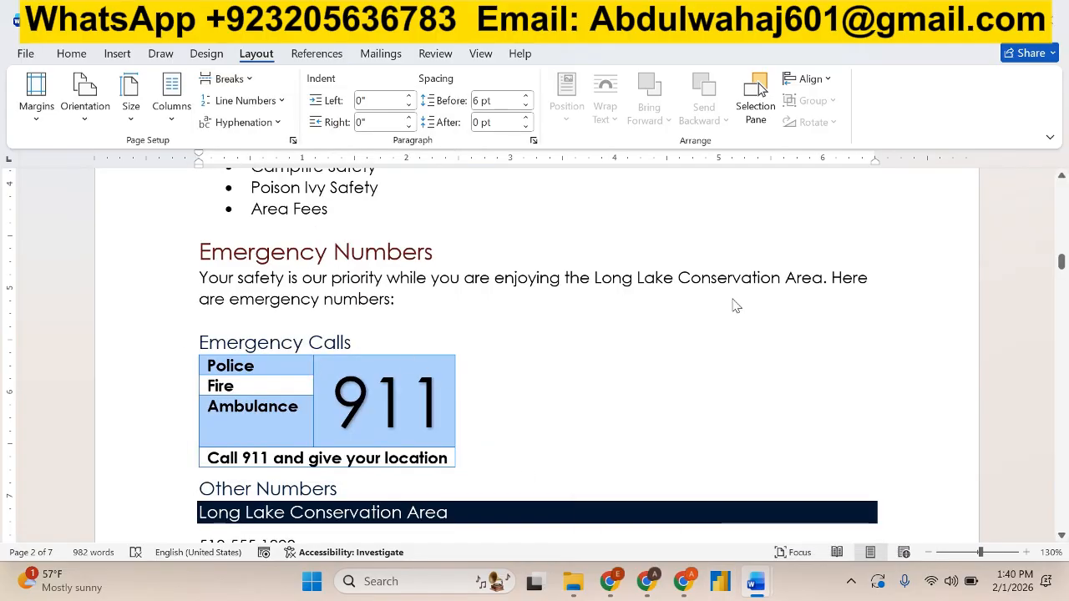
Check the second location in instruction 7 and insert a Continuous section break at the beginning of the visitor guide's "First Aid & Emergencies" heading.
{"action": "key", "text": "alt+Tab"}
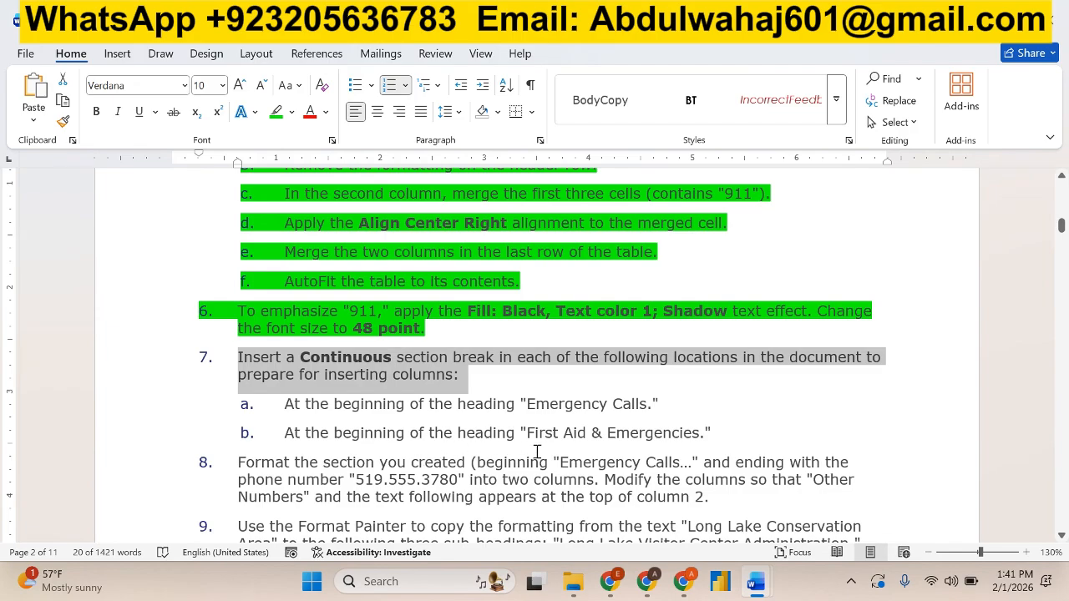
{"action": "key", "text": "alt+Tab"}
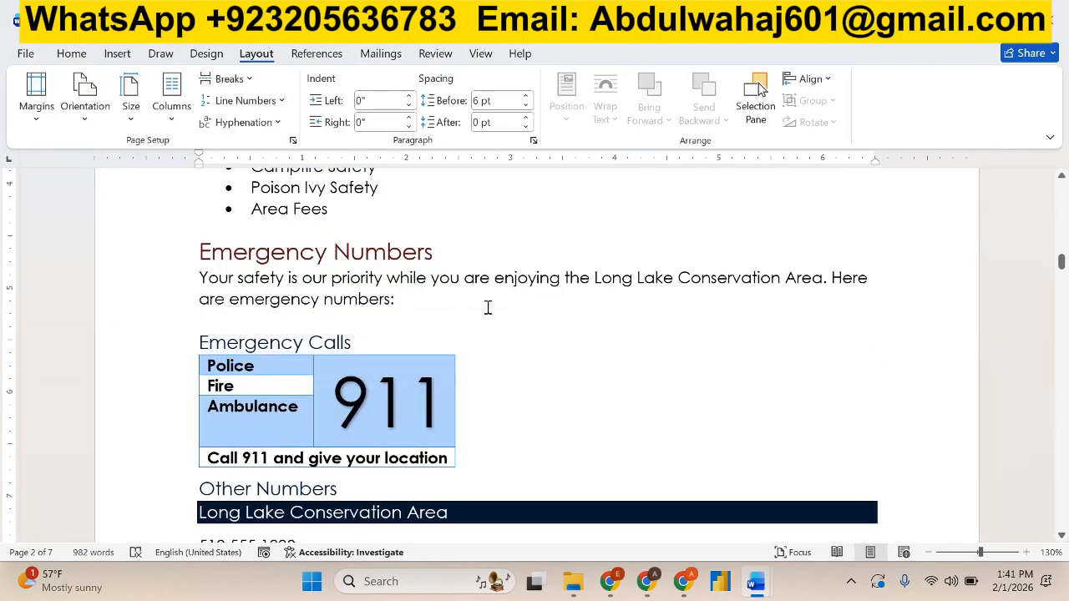
{"action": "scroll", "coordinate": [488, 307], "scroll_direction": "down", "scroll_amount": 2}
{"action": "scroll", "coordinate": [486, 305], "scroll_direction": "up", "scroll_amount": 6}
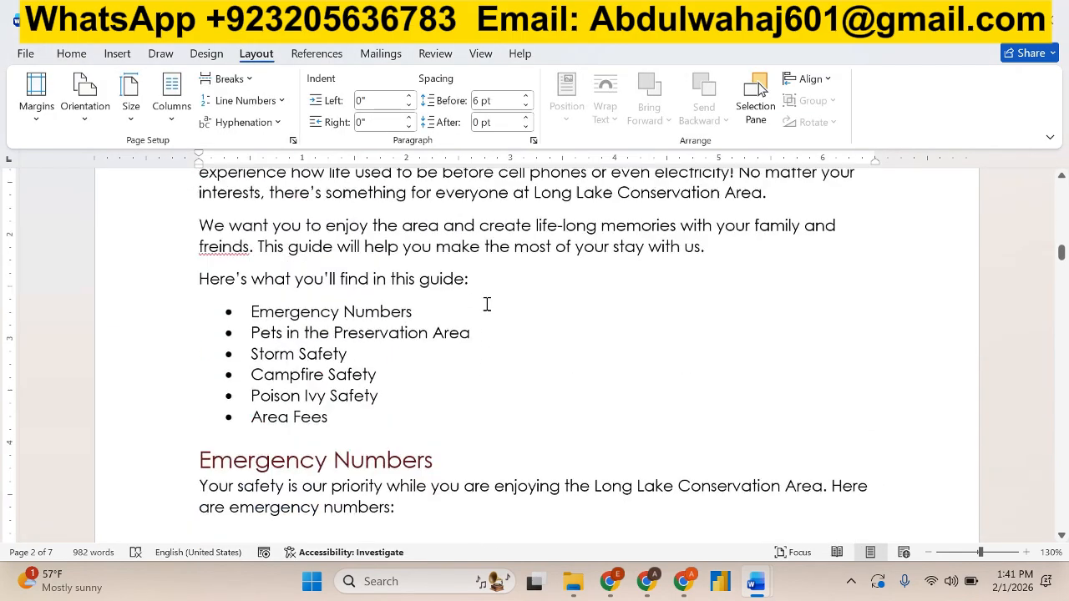
{"action": "scroll", "coordinate": [486, 304], "scroll_direction": "up", "scroll_amount": 3}
{"action": "scroll", "coordinate": [486, 304], "scroll_direction": "down", "scroll_amount": 10}
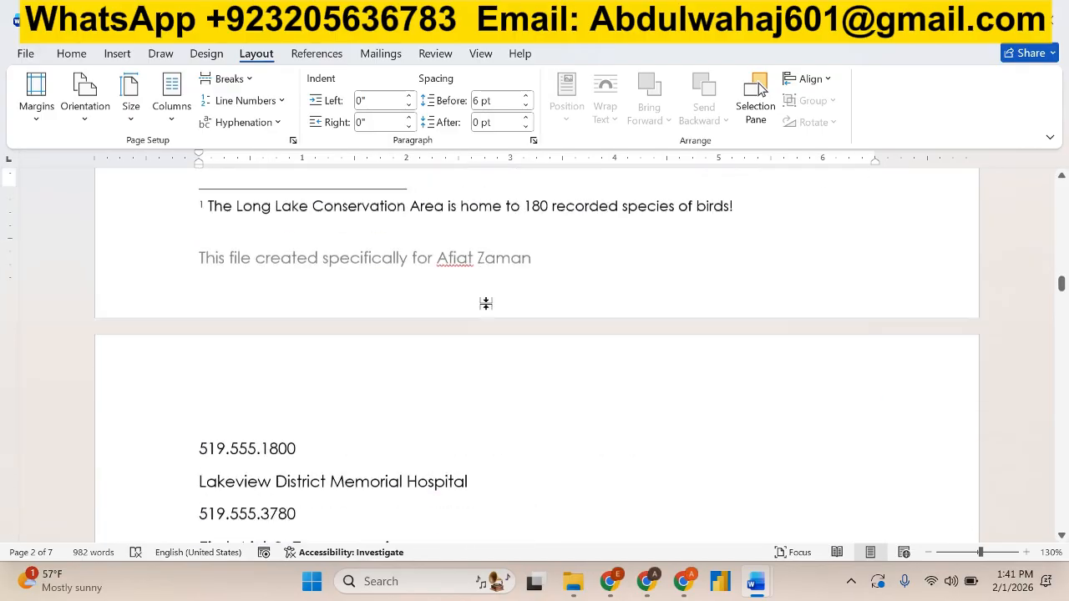
{"action": "scroll", "coordinate": [486, 304], "scroll_direction": "up", "scroll_amount": 3}
{"action": "scroll", "coordinate": [486, 304], "scroll_direction": "down", "scroll_amount": 6}
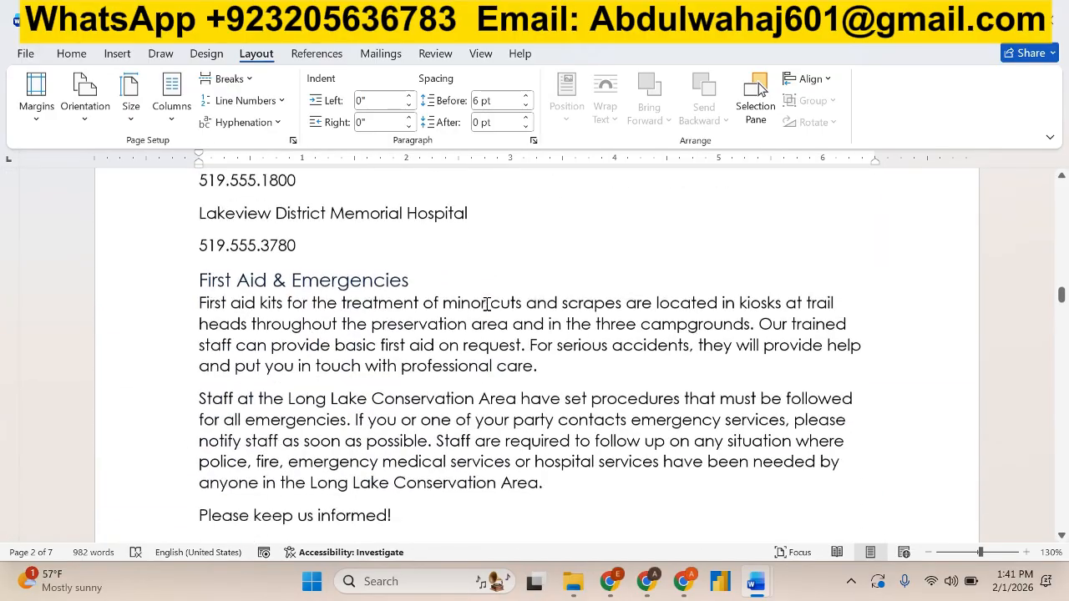
{"action": "scroll", "coordinate": [486, 304], "scroll_direction": "down", "scroll_amount": 1}
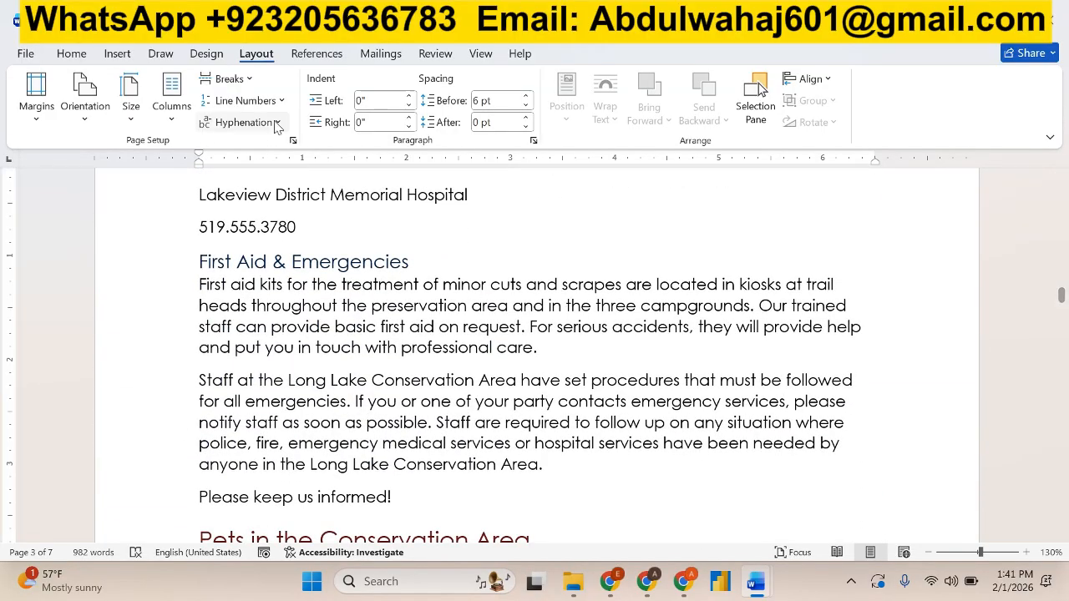
{"action": "left_click", "coordinate": [226, 79]}
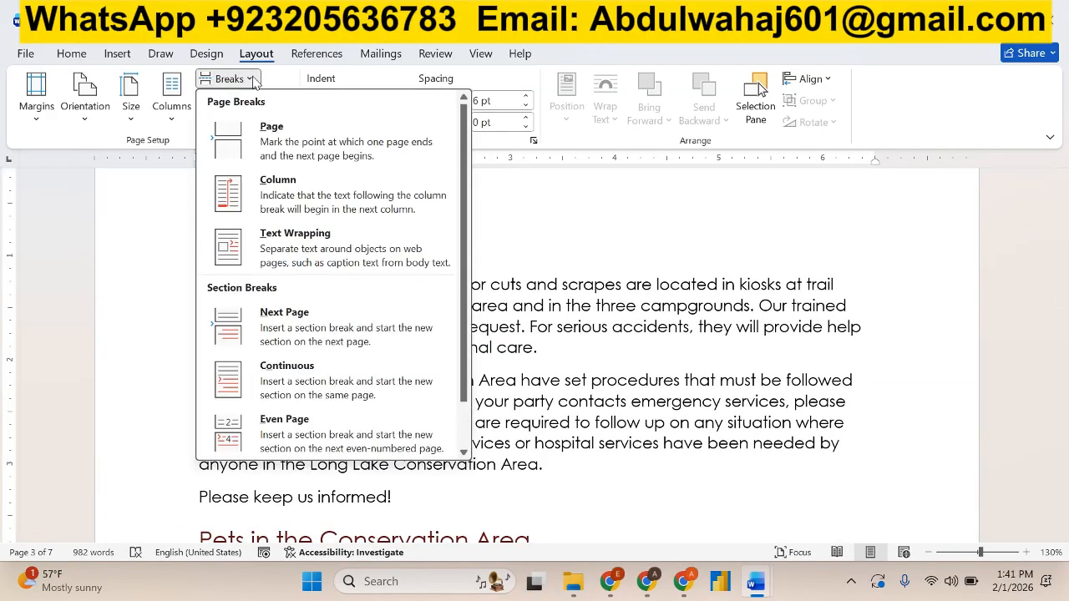
{"action": "left_click", "coordinate": [296, 376]}
Highlight instruction 7, including sub-items a and b, in green in the instructions document.
{"action": "key", "text": "alt+Tab"}
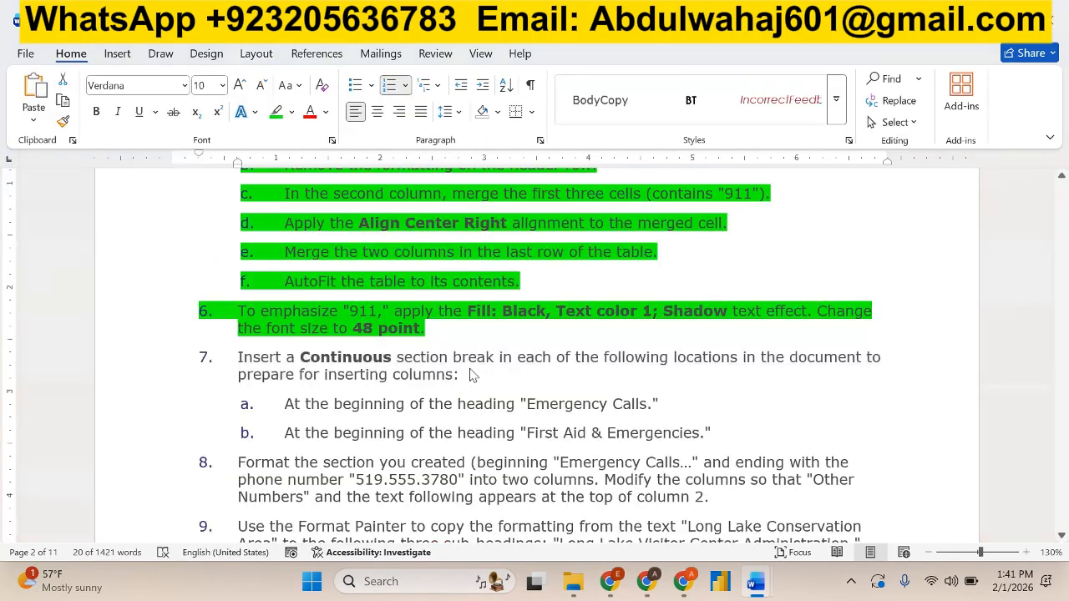
{"action": "triple_click", "coordinate": [472, 370]}
{"action": "left_click", "coordinate": [716, 431], "text": "shift"}
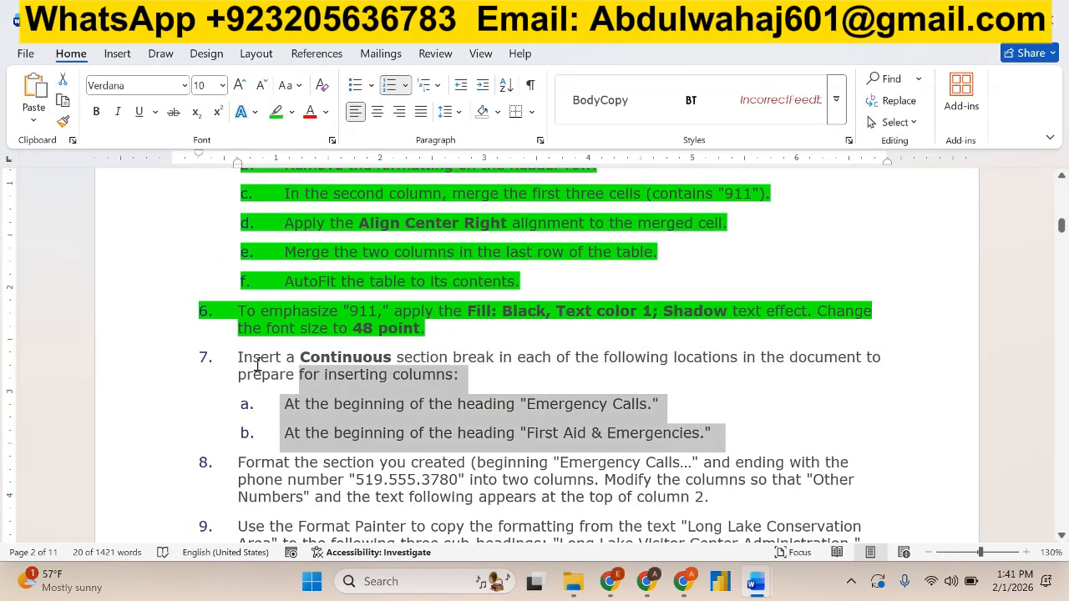
{"action": "left_click", "coordinate": [298, 326]}
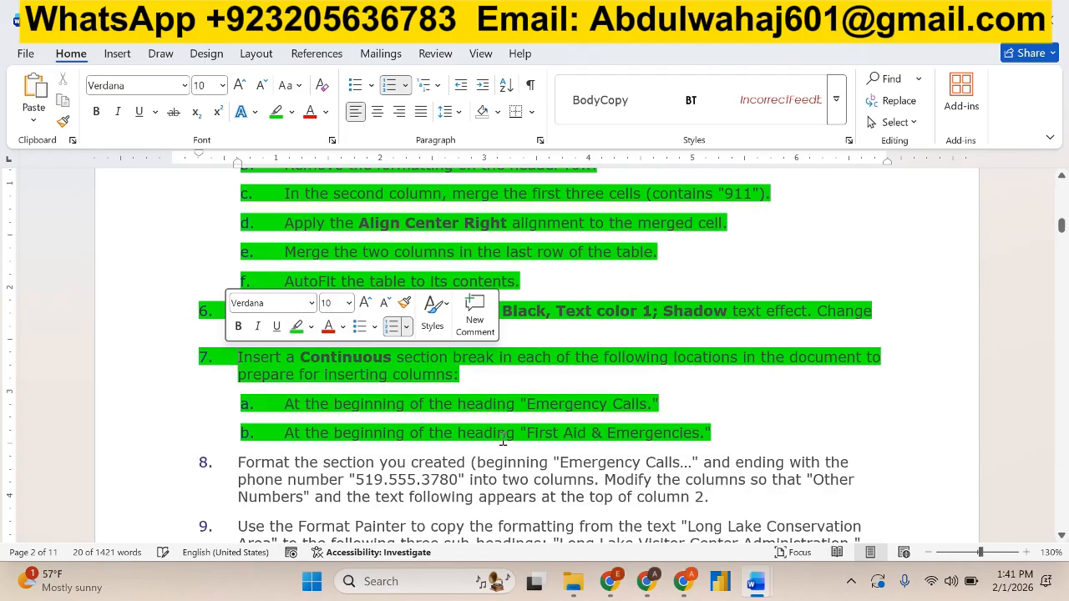
Read instructions 8 and 9 on two-column formatting and the Format Painter, selecting their full text in the instructions document.
{"action": "scroll", "coordinate": [544, 391], "scroll_direction": "down", "scroll_amount": 1}
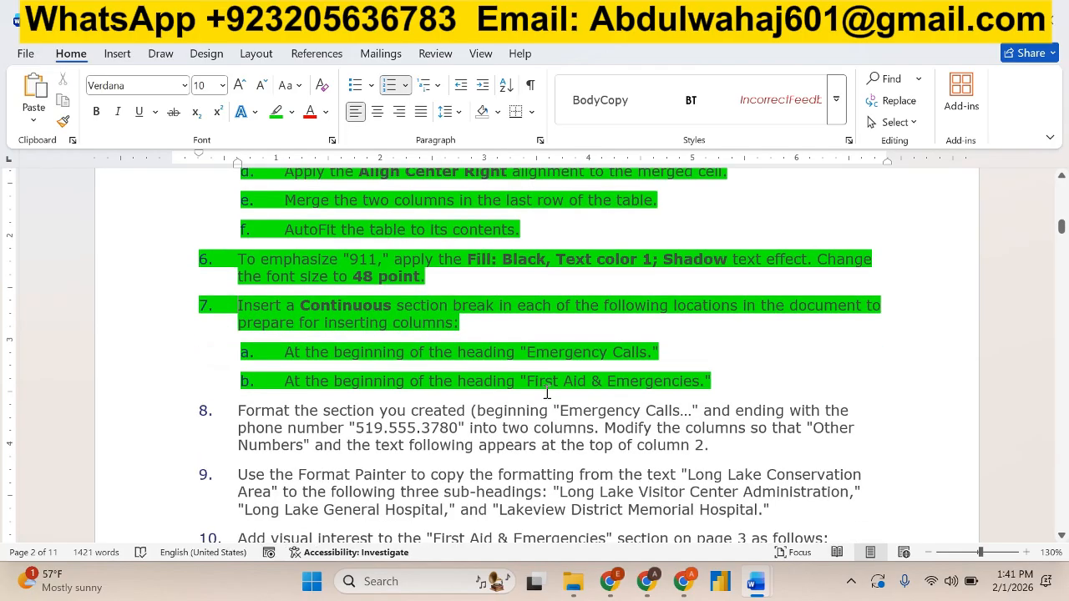
{"action": "scroll", "coordinate": [547, 393], "scroll_direction": "down", "scroll_amount": 4}
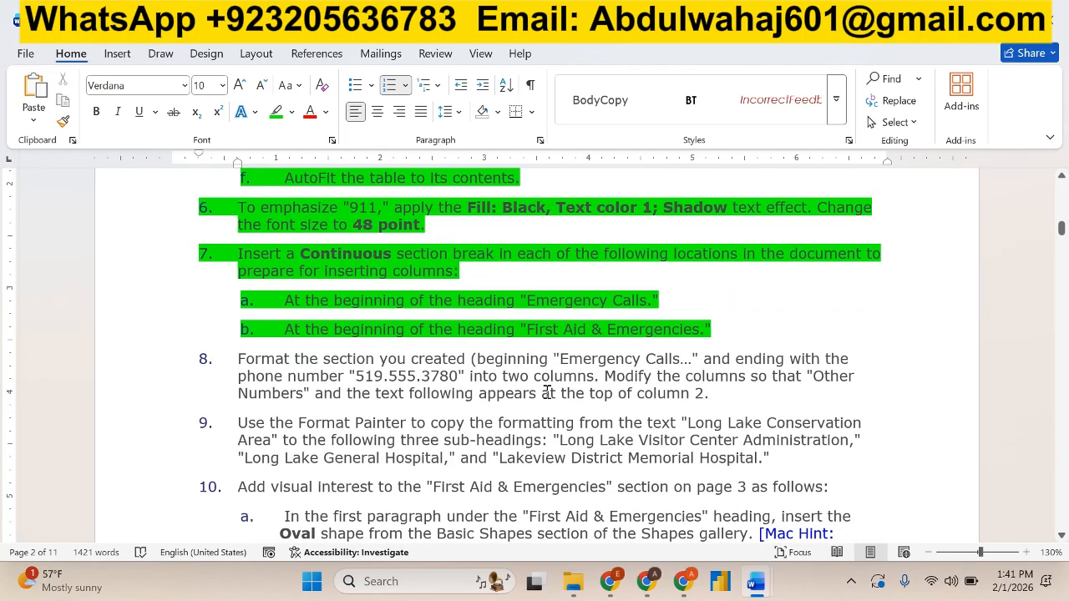
{"action": "scroll", "coordinate": [550, 371], "scroll_direction": "up", "scroll_amount": 1}
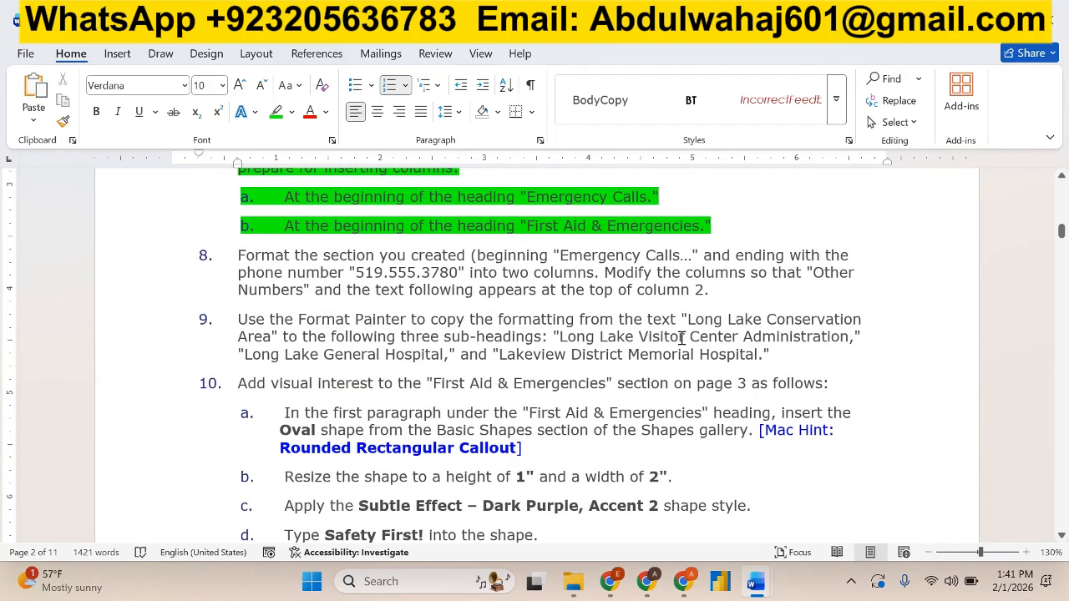
{"action": "left_click_drag", "start_coordinate": [775, 356], "coordinate": [248, 250]}
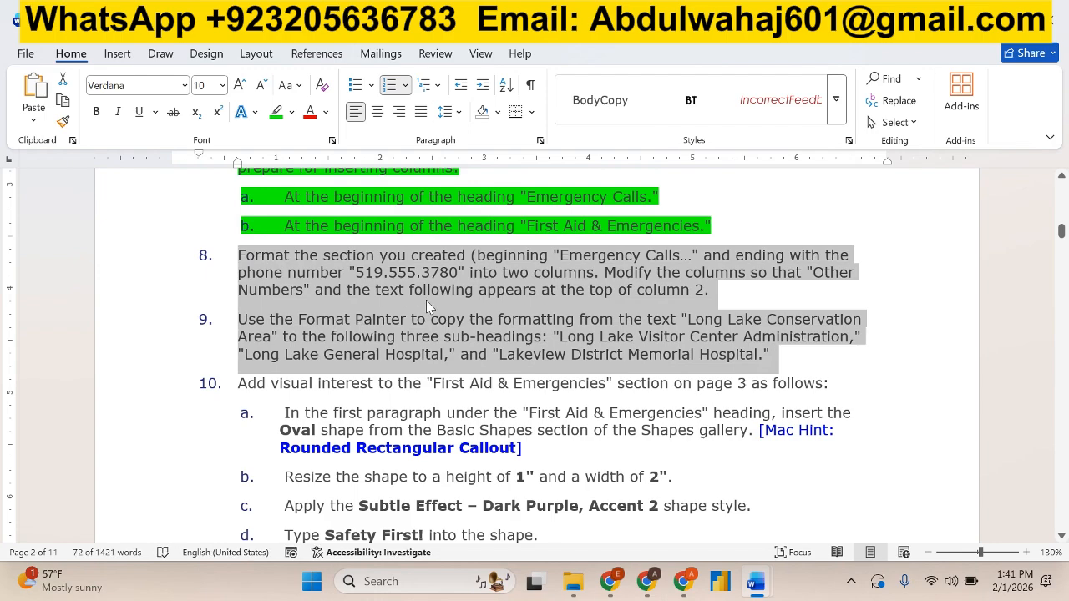